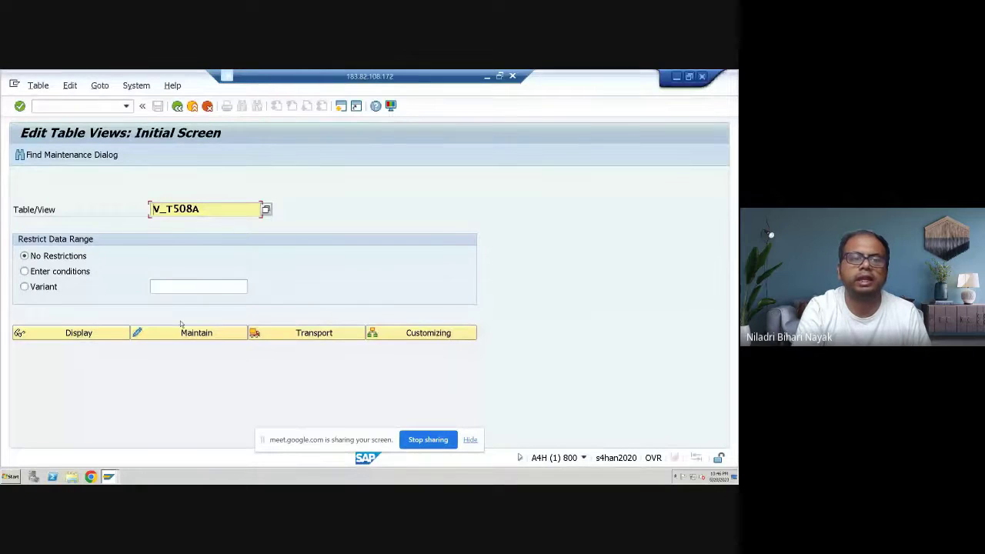
Step: Open the Work Schedule Rule table V_T508A and position it at ES grouping A
{"action": "left_click", "coordinate": [185, 333]}
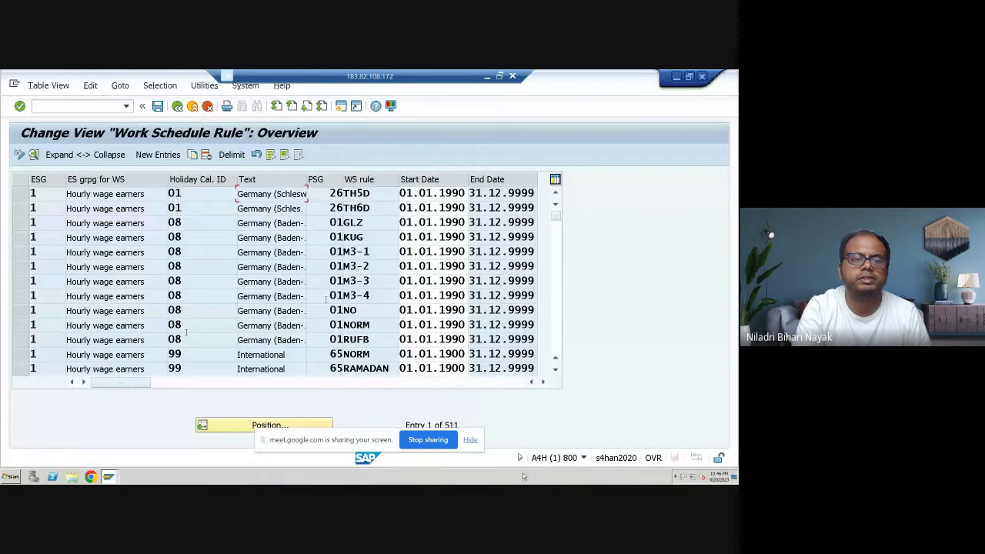
{"action": "scroll", "coordinate": [185, 332], "scroll_direction": "down", "scroll_amount": 3}
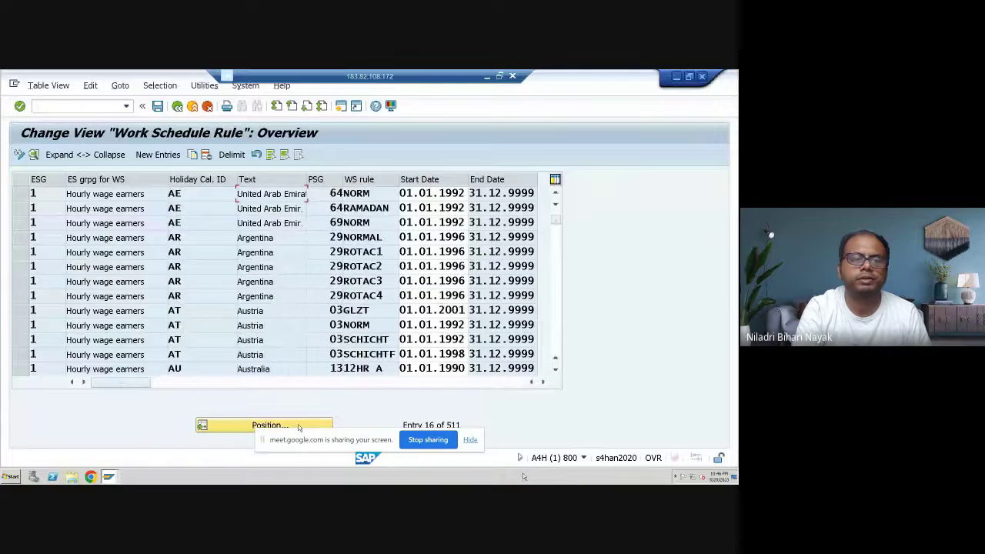
{"action": "left_click", "coordinate": [298, 425]}
{"action": "type", "text": "A"}
{"action": "key", "text": "Return"}
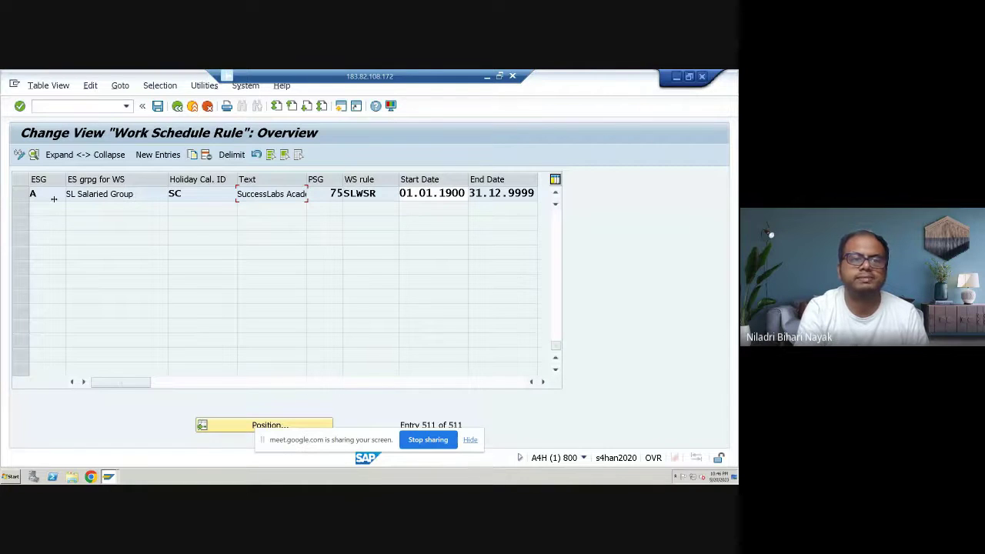
Step: Review the SLWSR rule details for SL Salaried Group, including DWS grouping 75 and day types
{"action": "left_click", "coordinate": [24, 194]}
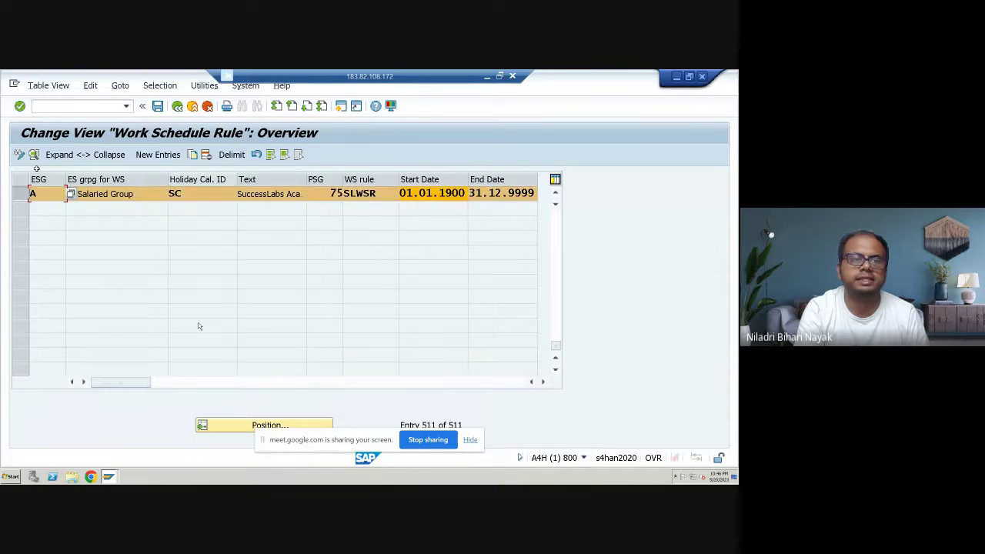
{"action": "left_click", "coordinate": [35, 154]}
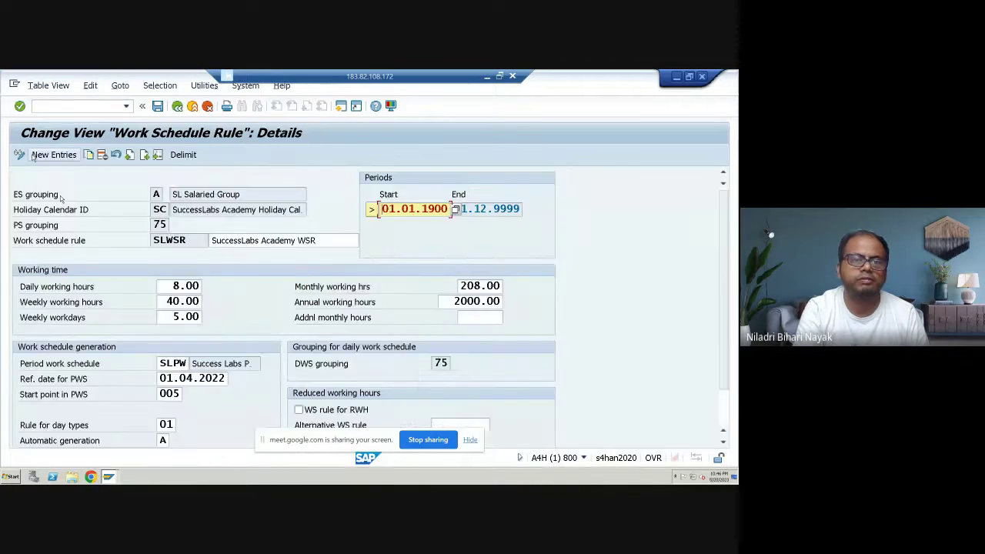
{"action": "scroll", "coordinate": [185, 371], "scroll_direction": "down", "scroll_amount": 1}
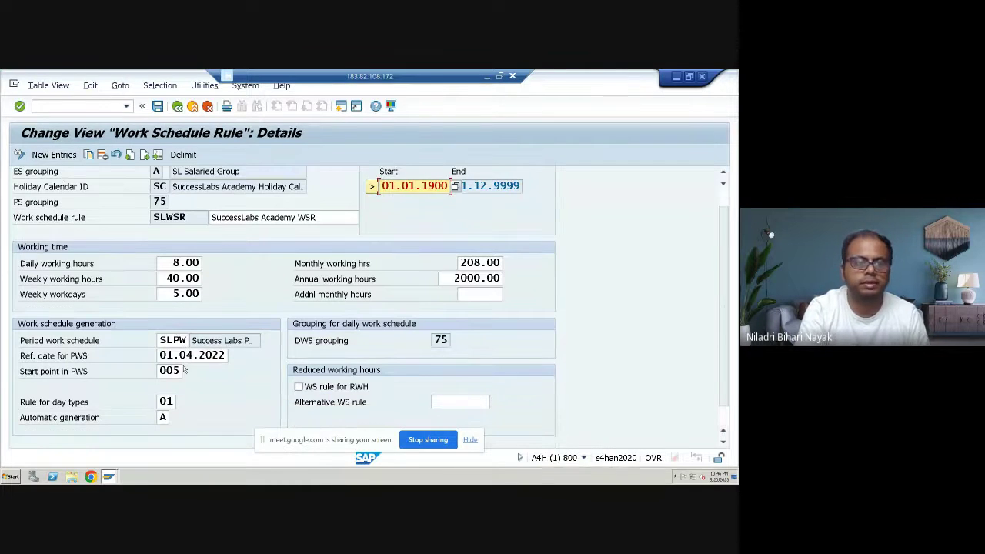
{"action": "scroll", "coordinate": [184, 371], "scroll_direction": "down", "scroll_amount": 1}
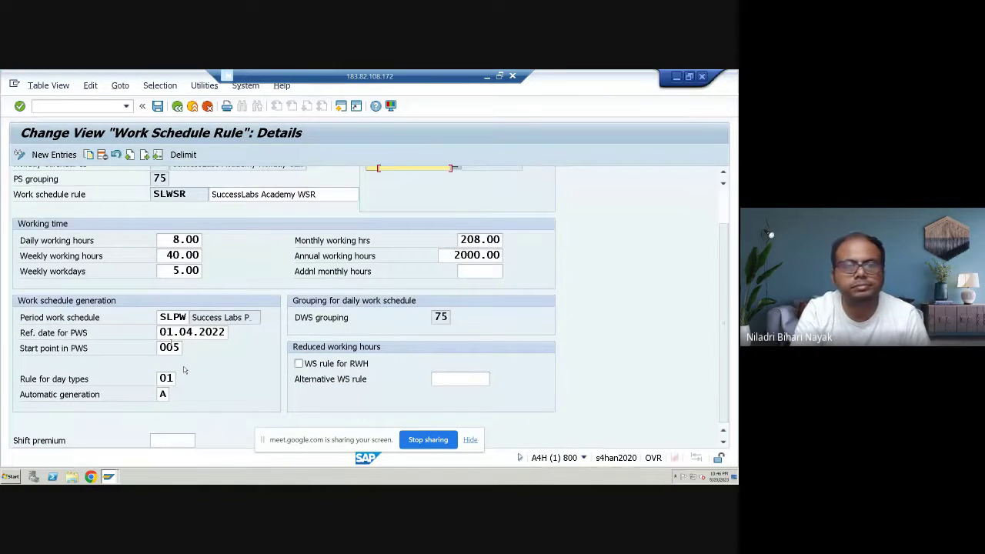
{"action": "left_click", "coordinate": [339, 318]}
{"action": "key", "text": "shift+End"}
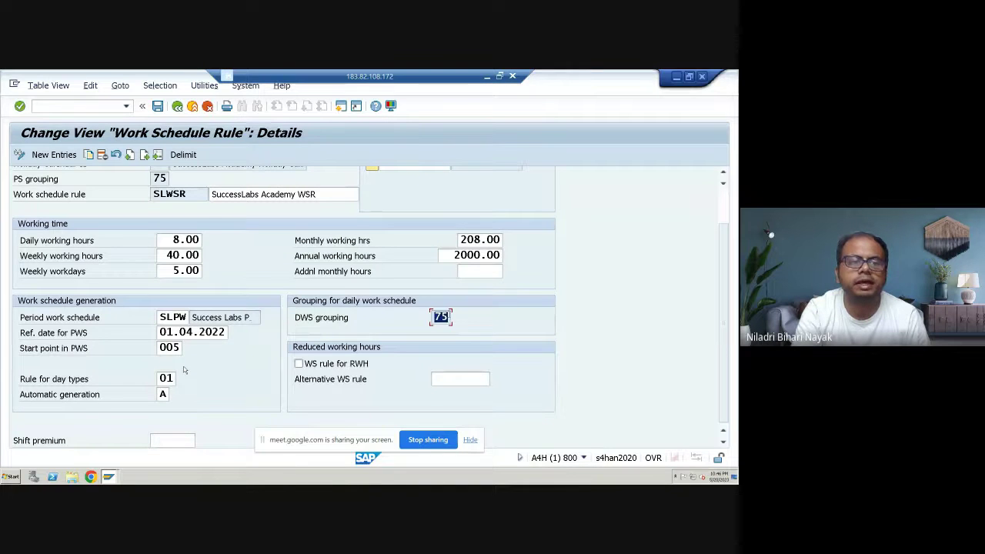
{"action": "left_click", "coordinate": [172, 378]}
{"action": "key", "text": "Tab"}
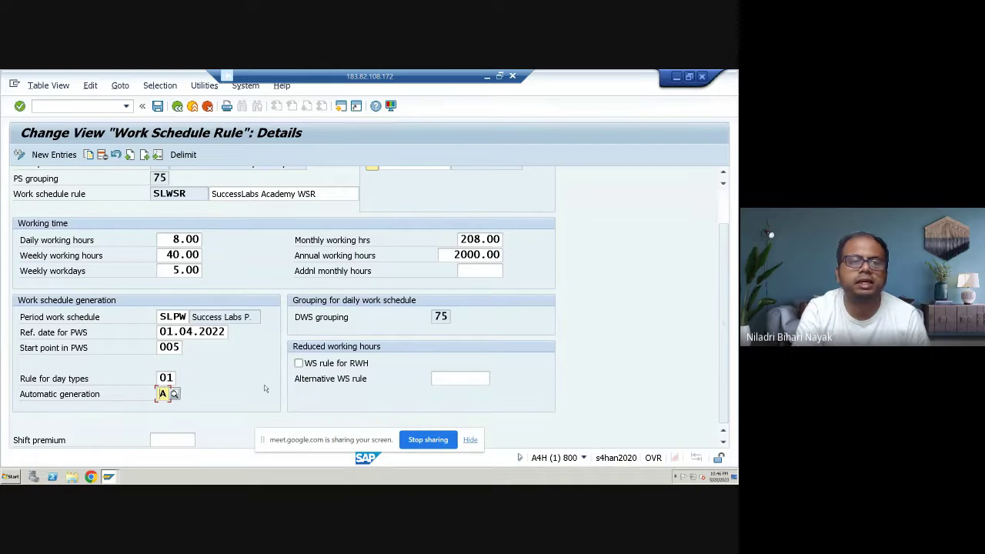
{"action": "scroll", "coordinate": [264, 389], "scroll_direction": "up", "scroll_amount": 2}
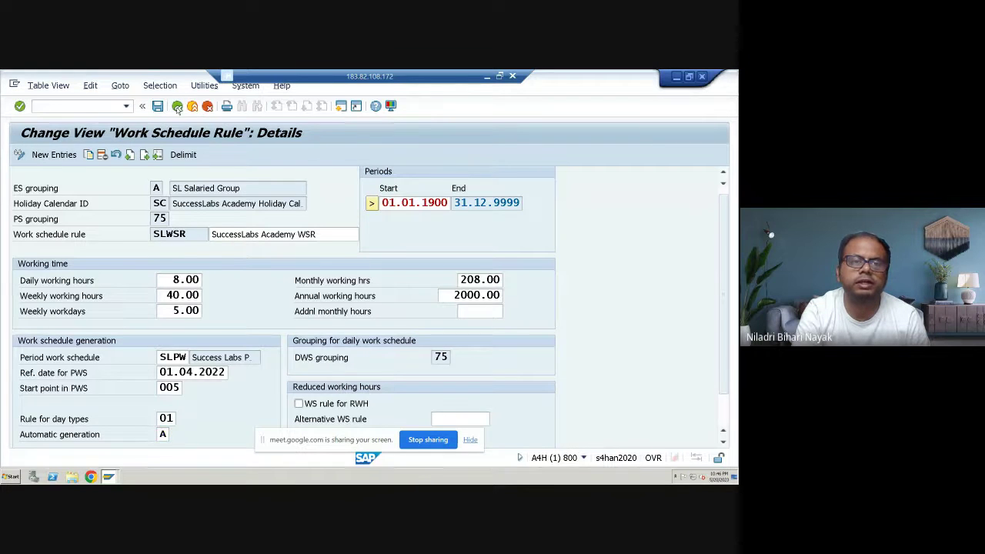
{"action": "left_click", "coordinate": [177, 107]}
Step: Replace V_T508A with V_T555Z in Table/View and open it for maintenance
{"action": "left_click", "coordinate": [177, 108]}
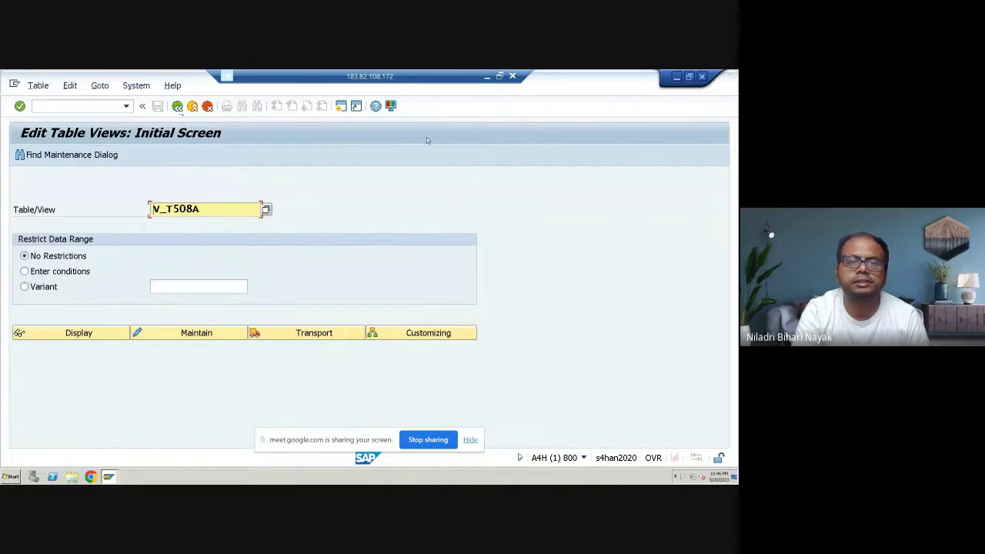
{"action": "double_click", "coordinate": [215, 212]}
{"action": "key", "text": "Delete"}
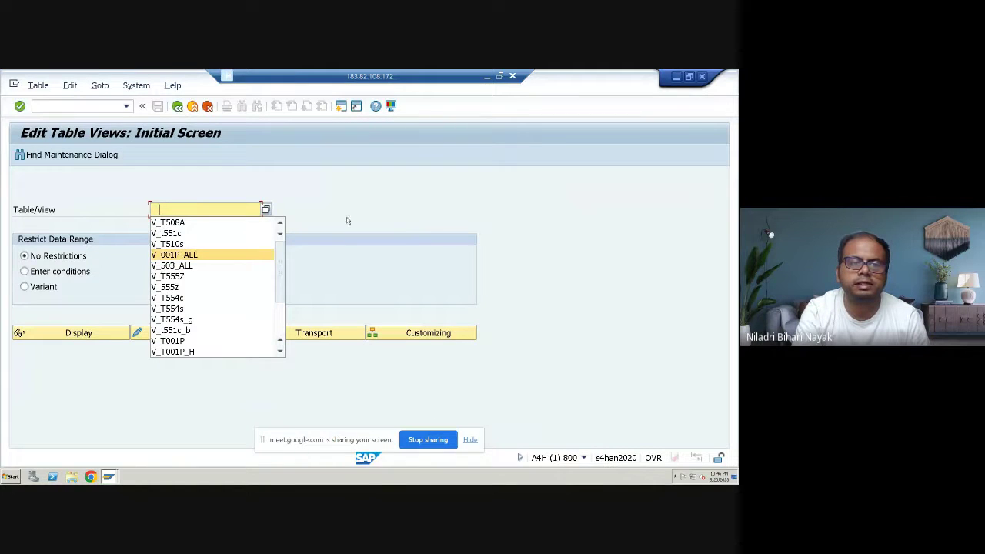
{"action": "left_click", "coordinate": [183, 280]}
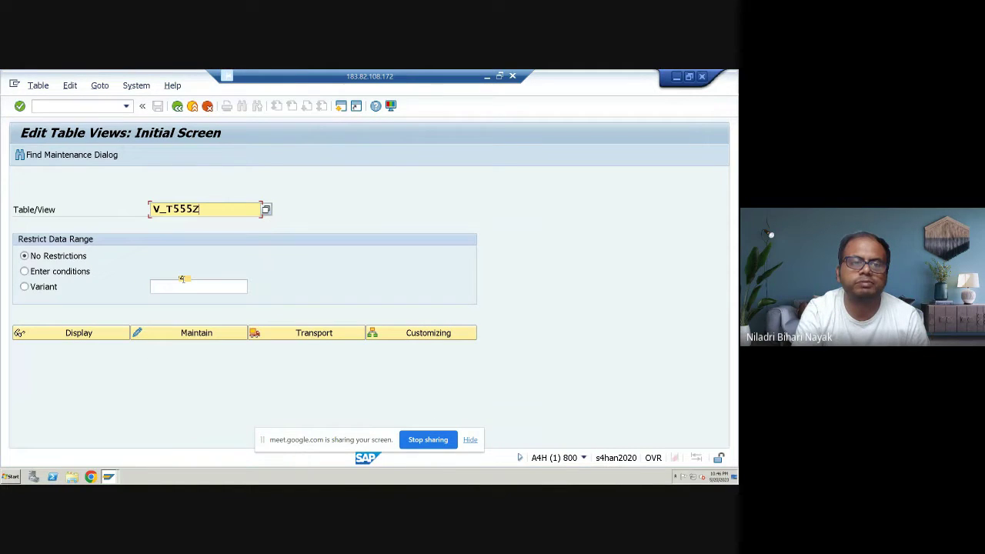
{"action": "left_click", "coordinate": [194, 333]}
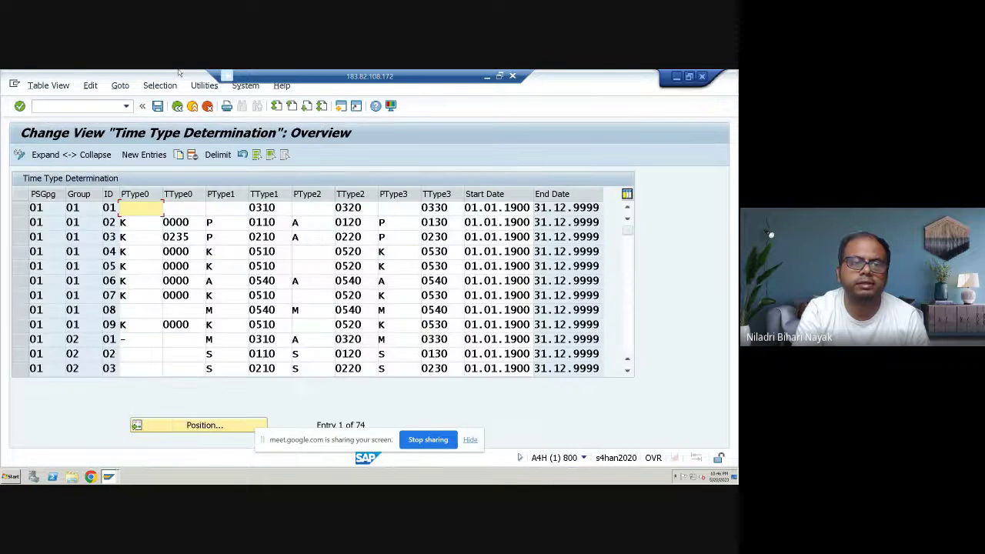
Step: Position to PS grouping 75 and scroll through its time type determination entries
{"action": "left_click", "coordinate": [216, 427]}
{"action": "type", "text": "75"}
{"action": "key", "text": "Return"}
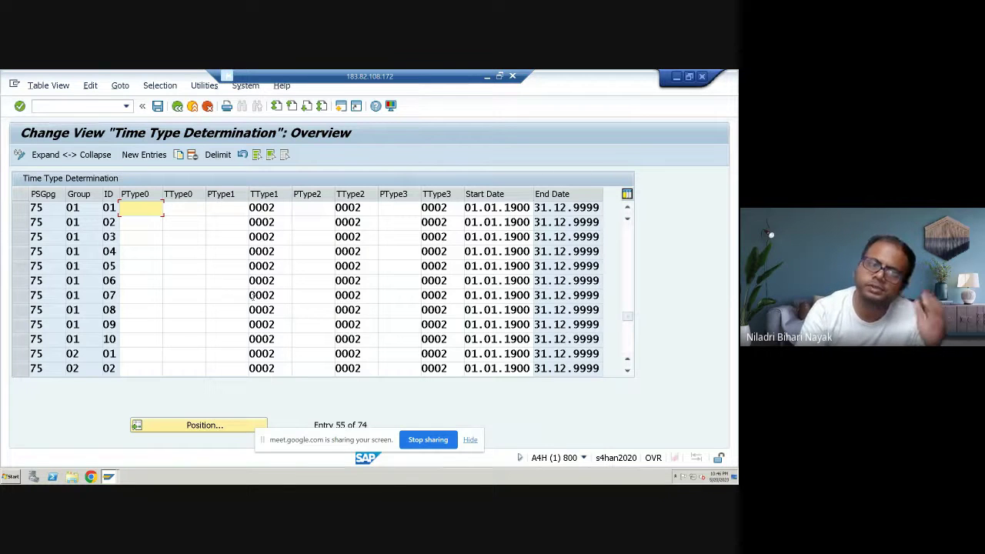
{"action": "scroll", "coordinate": [142, 296], "scroll_direction": "up", "scroll_amount": 3}
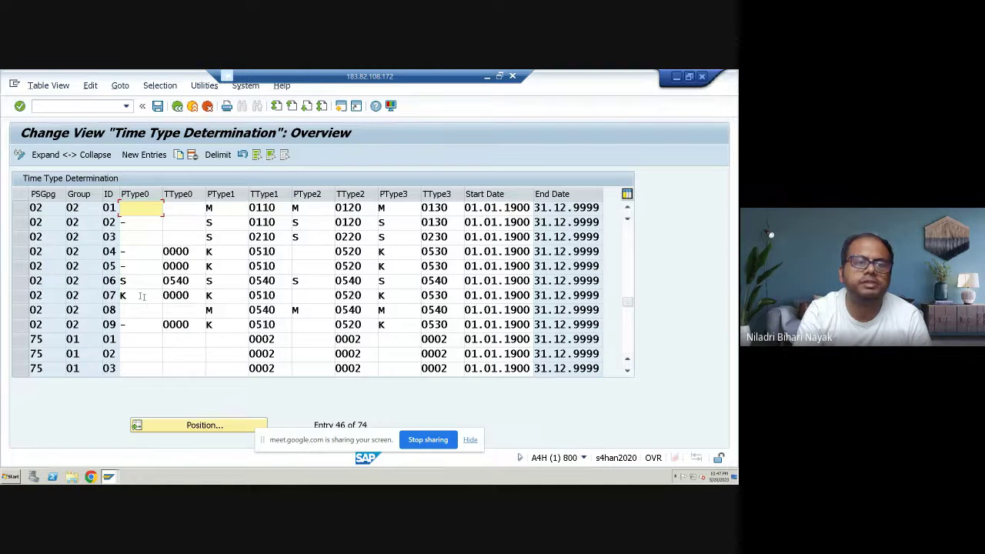
{"action": "scroll", "coordinate": [142, 297], "scroll_direction": "down", "scroll_amount": 1}
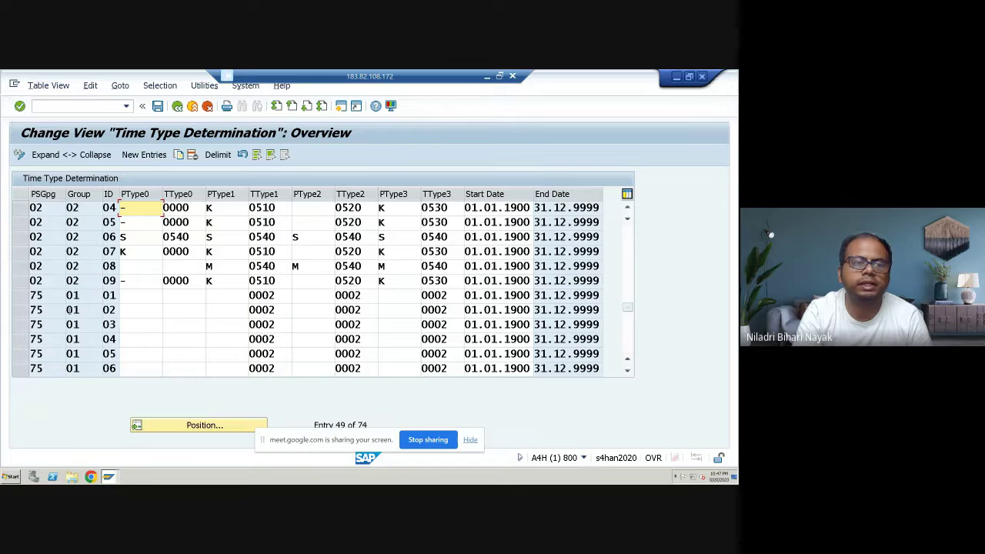
{"action": "scroll", "coordinate": [88, 331], "scroll_direction": "down", "scroll_amount": 6}
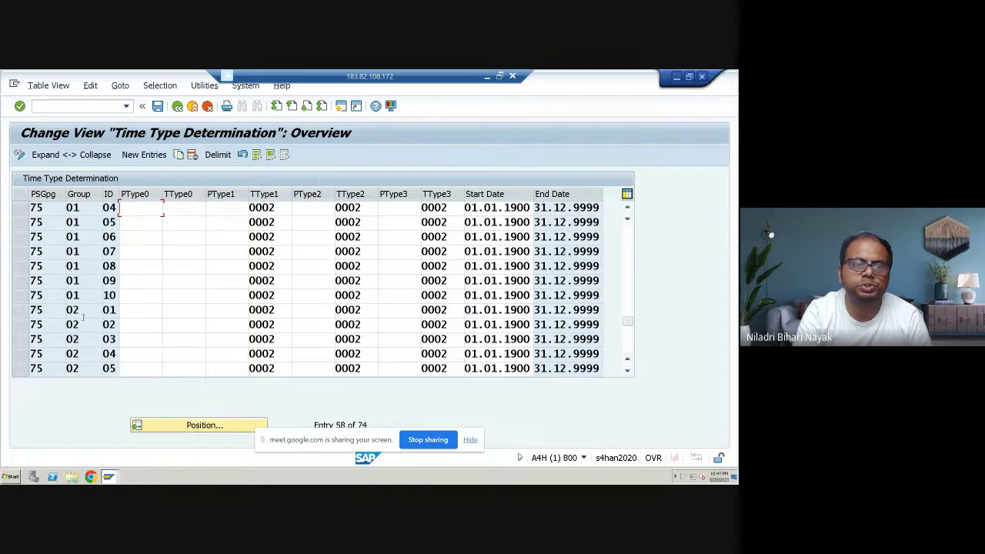
{"action": "scroll", "coordinate": [82, 322], "scroll_direction": "up", "scroll_amount": 3}
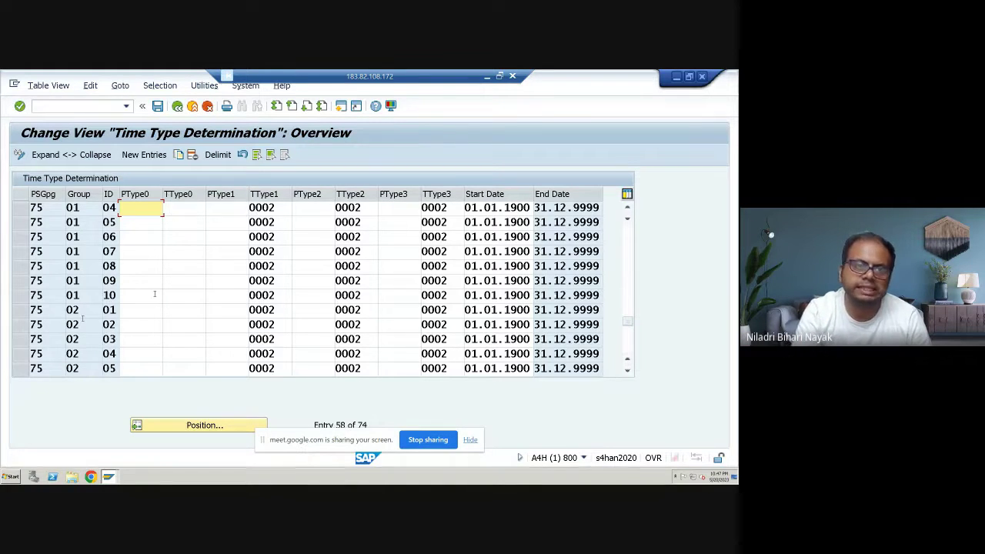
{"action": "scroll", "coordinate": [158, 300], "scroll_direction": "up", "scroll_amount": 6}
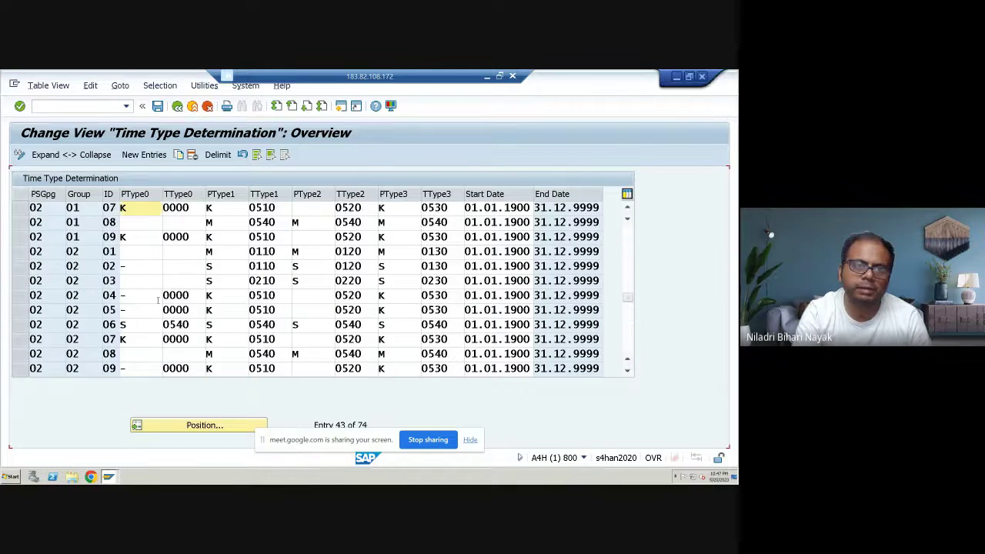
{"action": "left_click", "coordinate": [177, 106]}
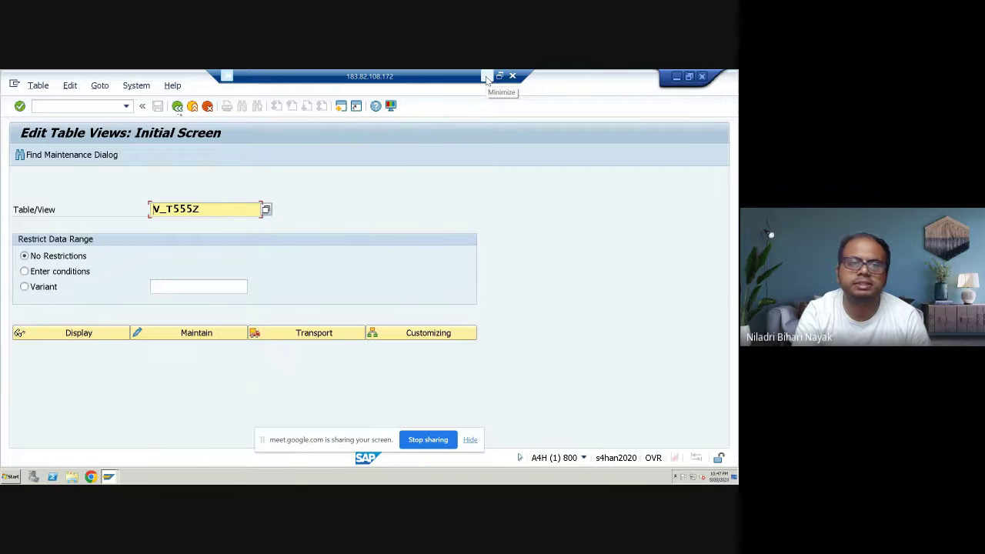
Step: Switch to the SAP_PYIN_Workbook spreadsheet and add a new blank sheet
{"action": "left_click", "coordinate": [486, 80]}
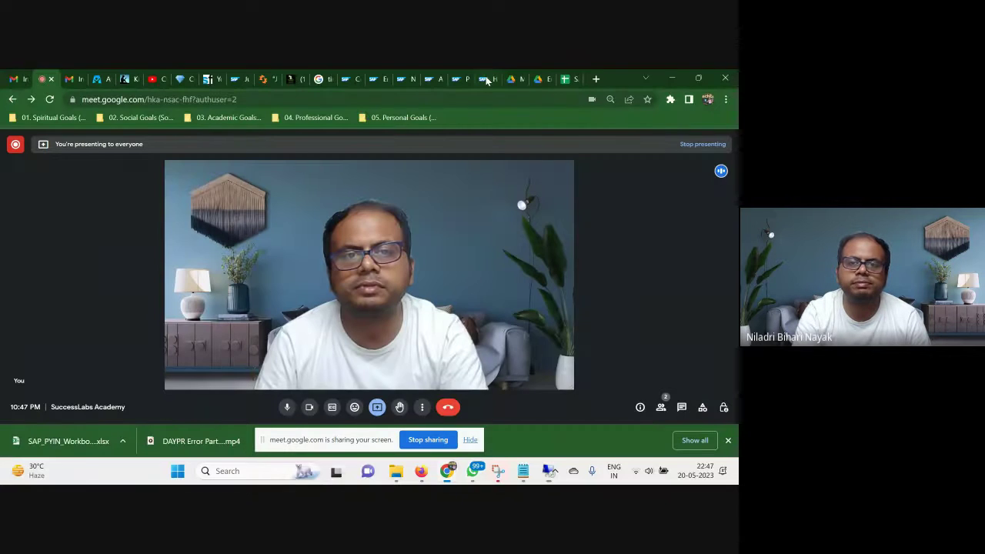
{"action": "left_click", "coordinate": [569, 74]}
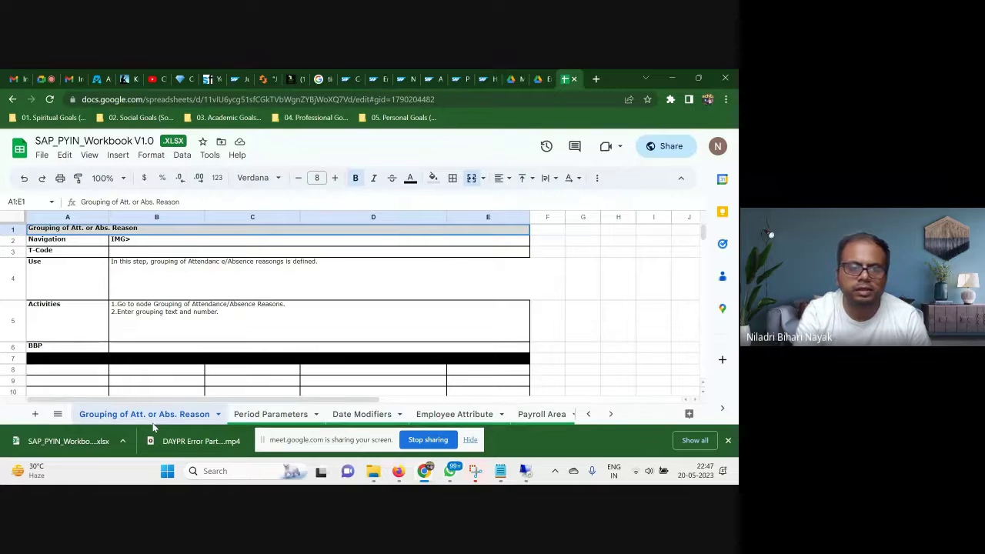
{"action": "left_click", "coordinate": [36, 416]}
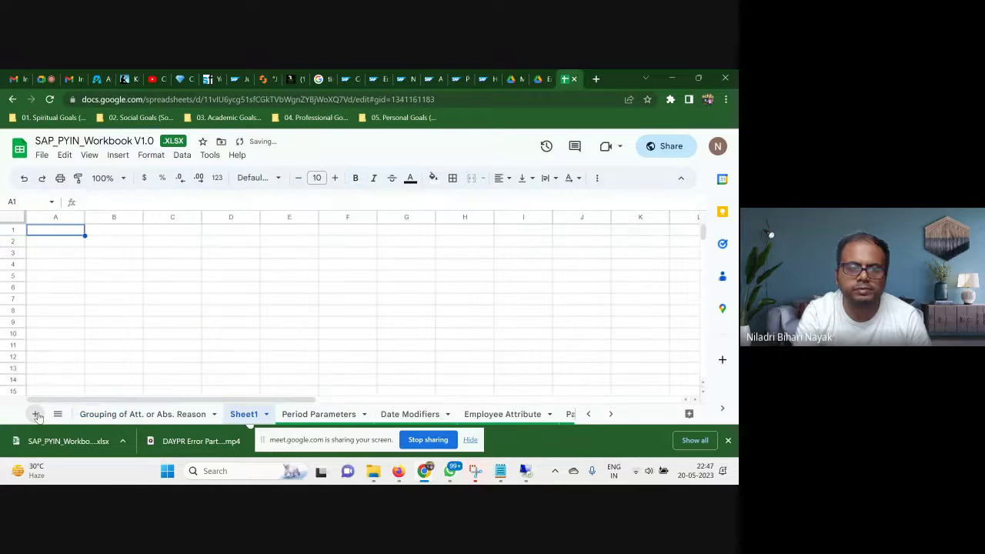
Step: Rename the new sheet to V_T555Z
{"action": "right_click", "coordinate": [239, 416]}
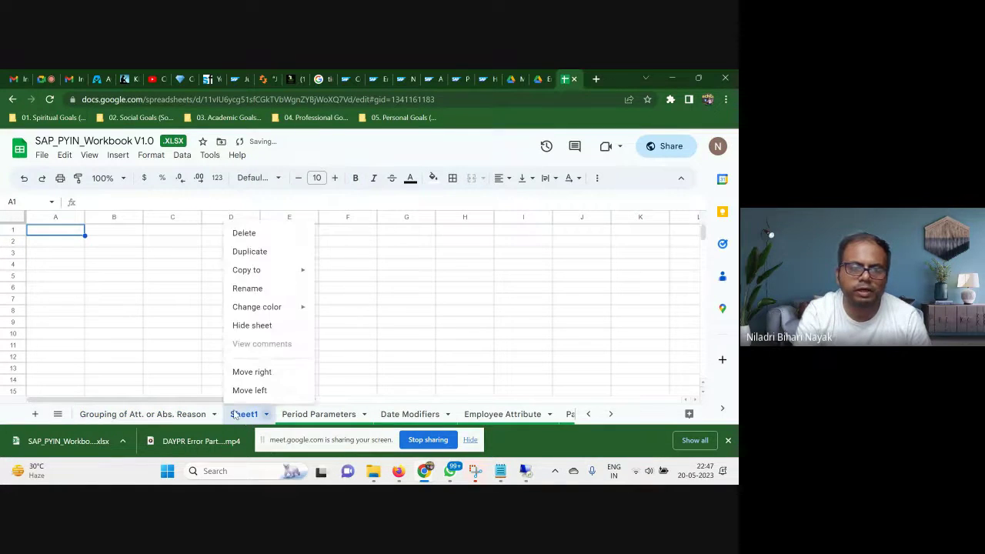
{"action": "left_click", "coordinate": [257, 288]}
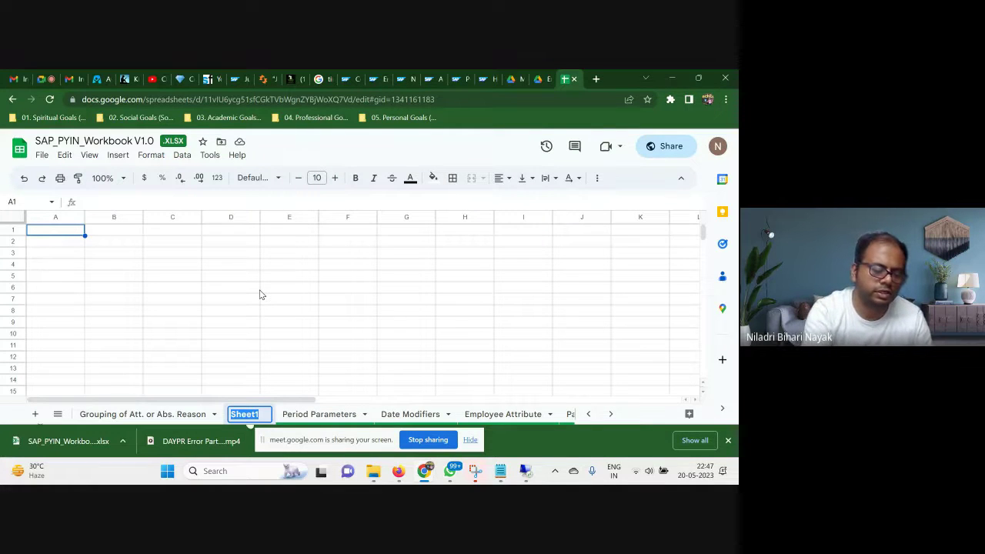
{"action": "type", "text": "V_T"}
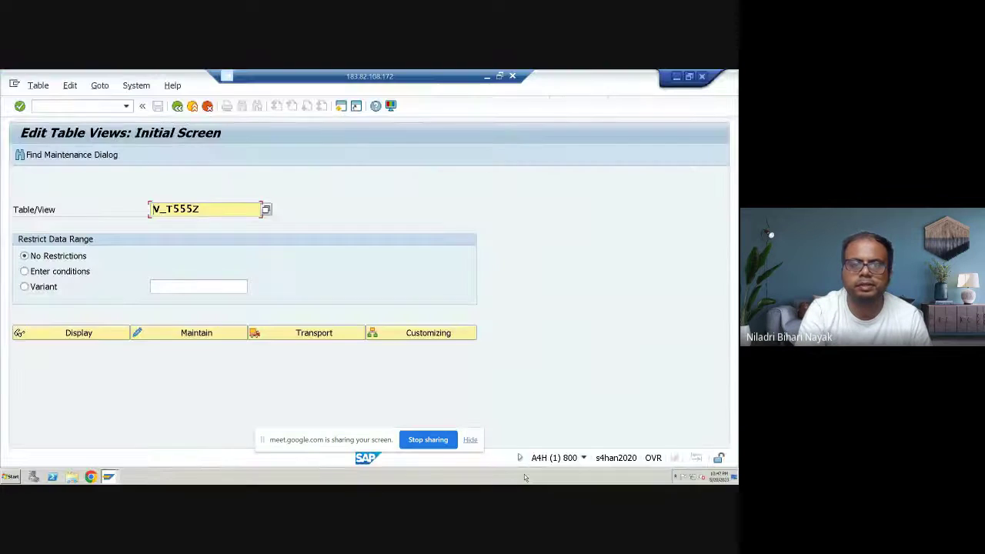
{"action": "left_click", "coordinate": [529, 384]}
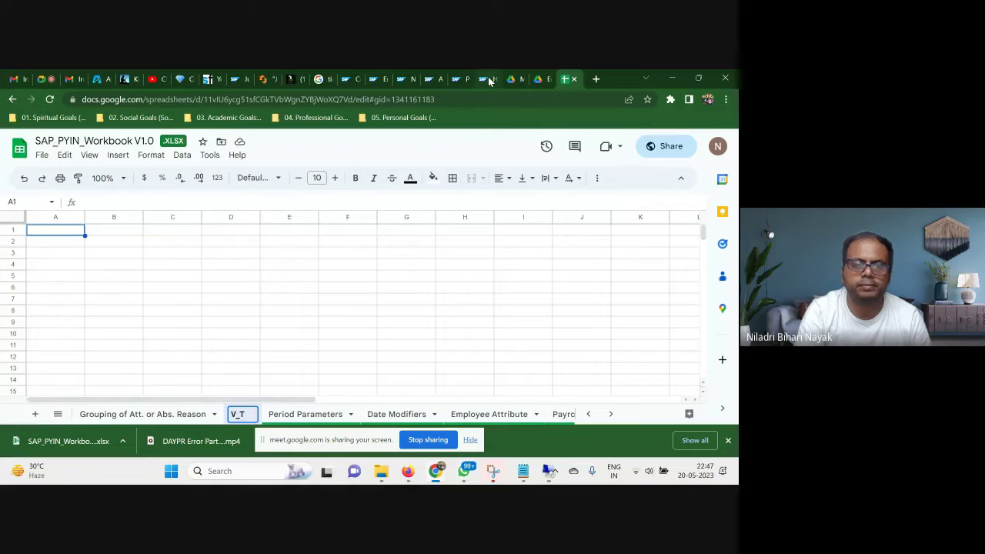
{"action": "left_click", "coordinate": [486, 76]}
{"action": "left_click", "coordinate": [252, 414]}
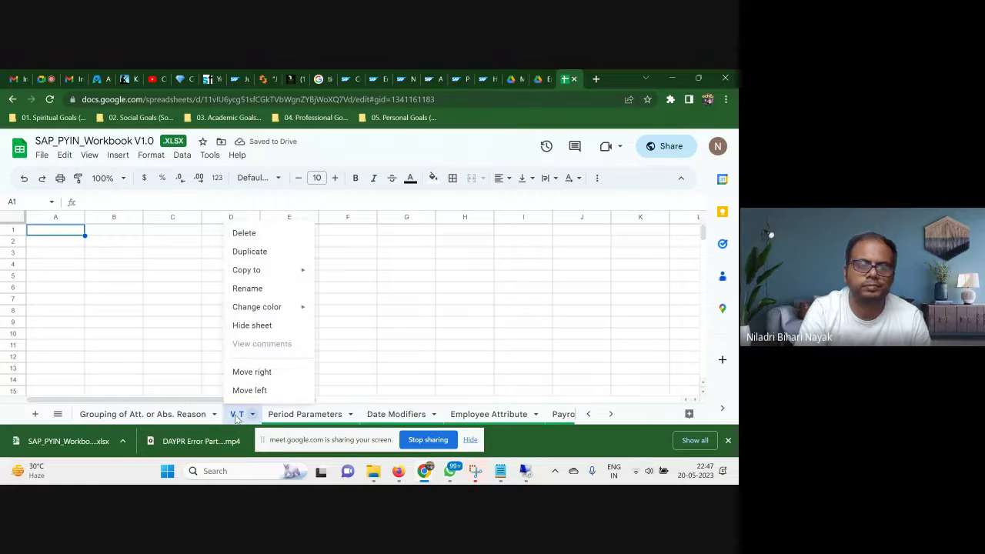
{"action": "left_click", "coordinate": [263, 291]}
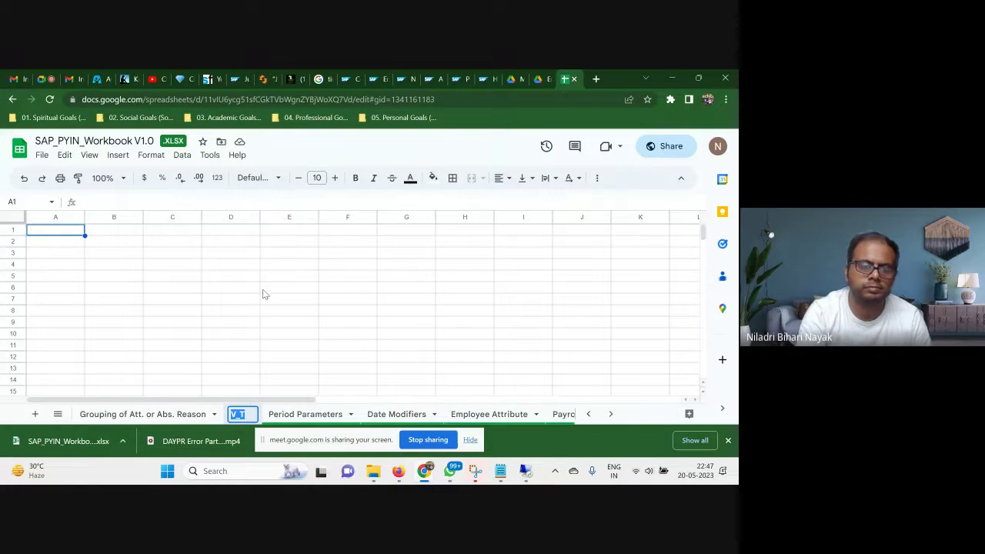
{"action": "key", "text": "End"}
{"action": "type", "text": "555"}
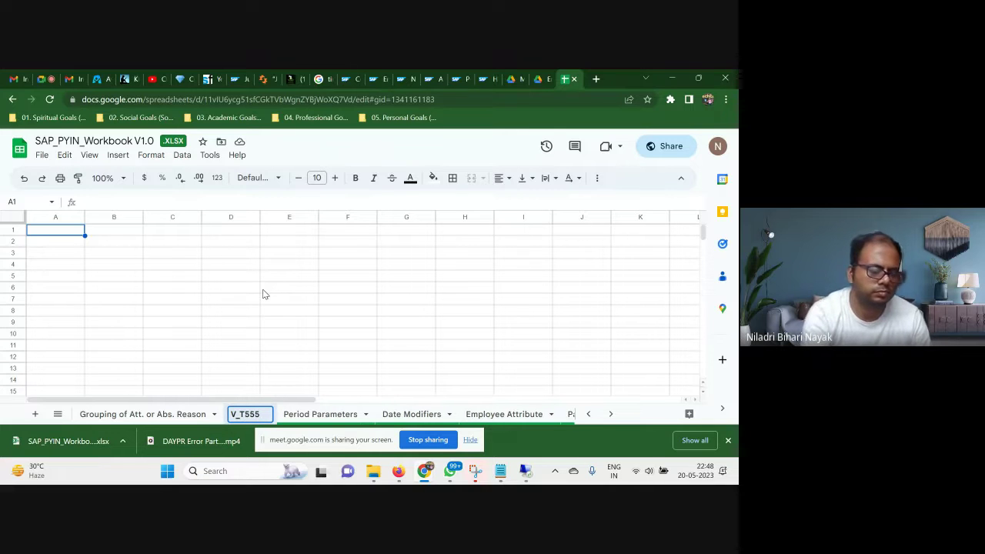
{"action": "type", "text": "Z"}
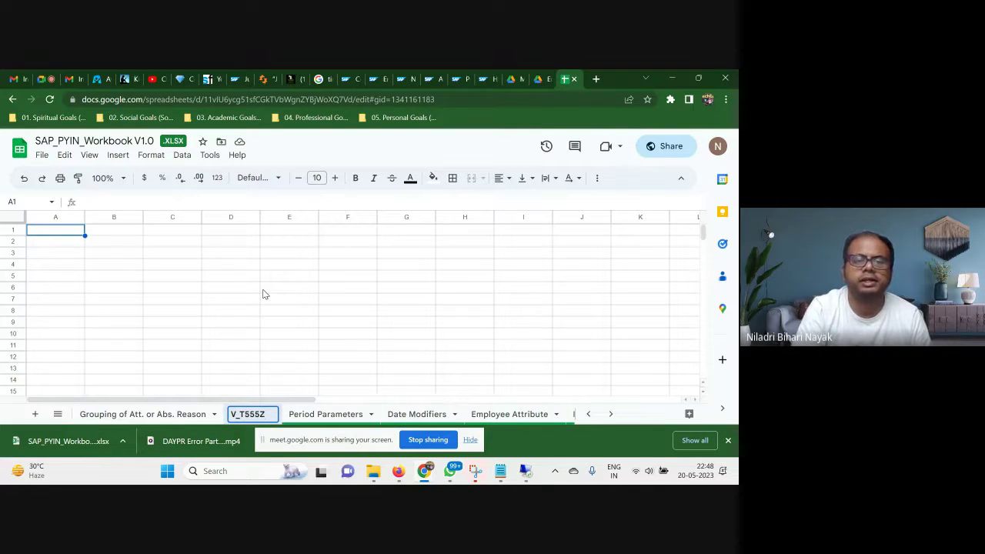
{"action": "left_click", "coordinate": [128, 291]}
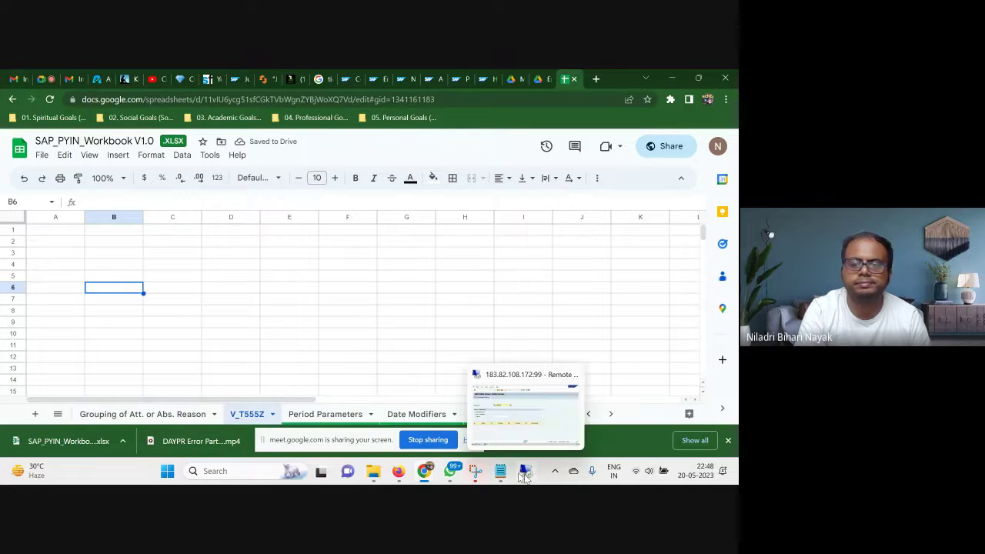
Step: In SAP, replace the Table/View entry with V_T508A from the history list
{"action": "left_click", "coordinate": [524, 476]}
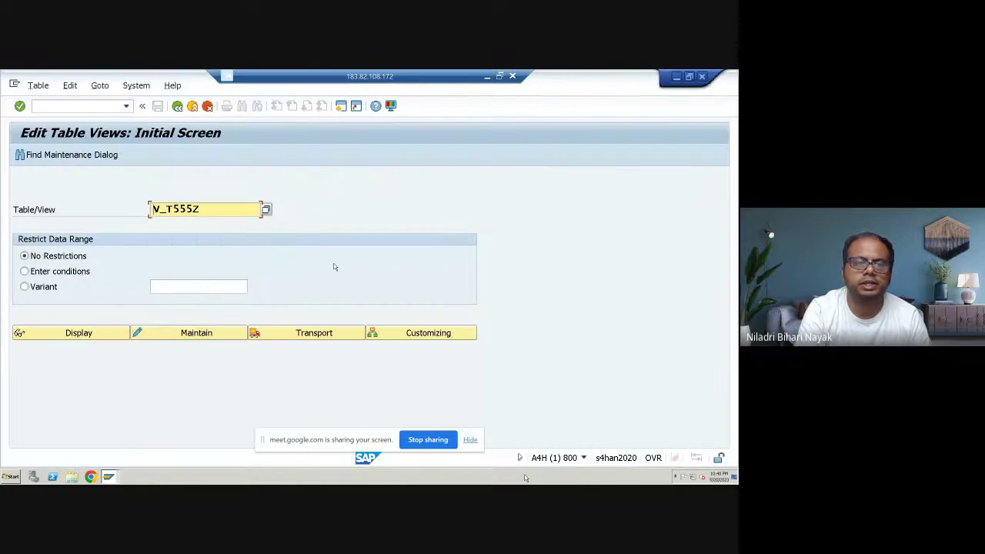
{"action": "key", "text": "BackSpace"}
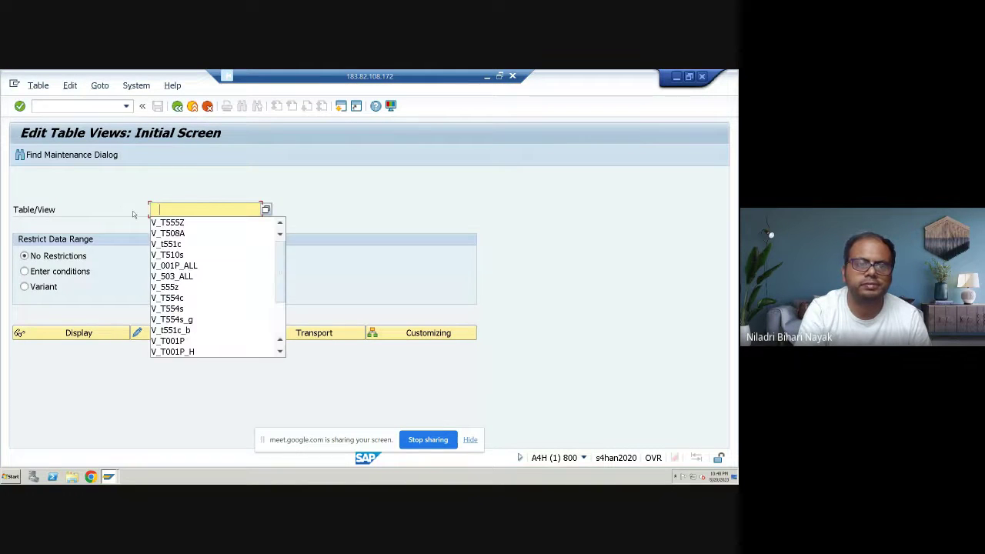
{"action": "left_click", "coordinate": [177, 234]}
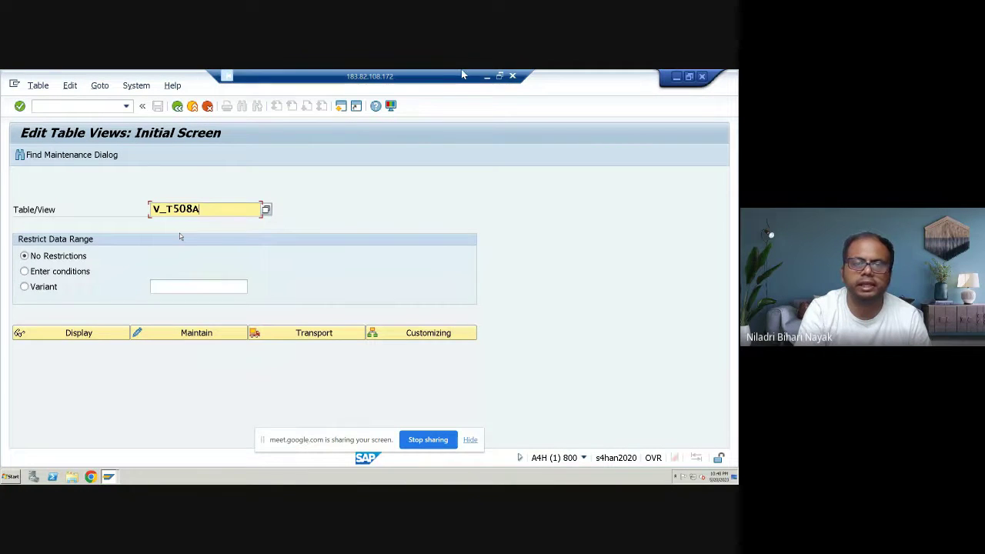
Step: Duplicate the V_T555Z sheet, rename the copy V_T508A, and glance at the Notepad list
{"action": "left_click", "coordinate": [488, 76]}
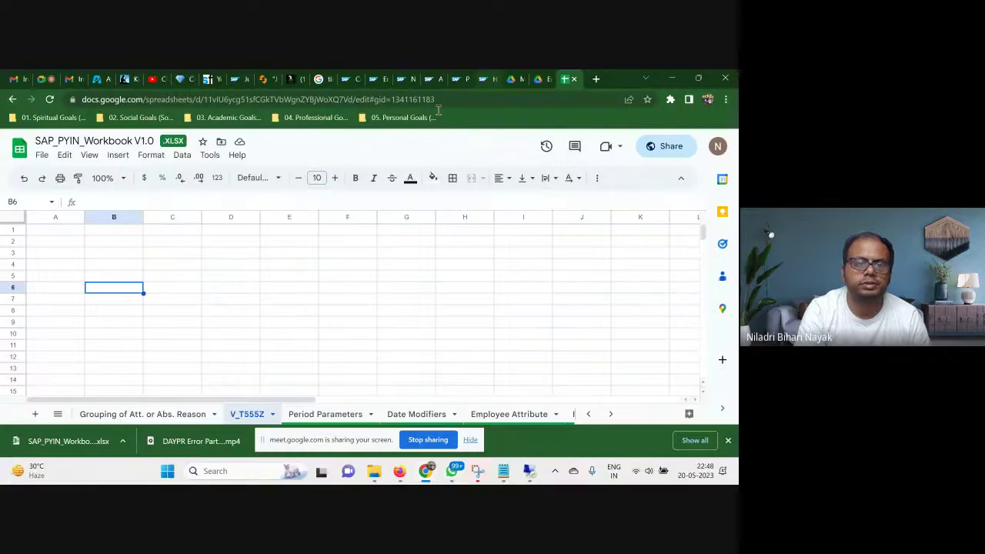
{"action": "right_click", "coordinate": [241, 418]}
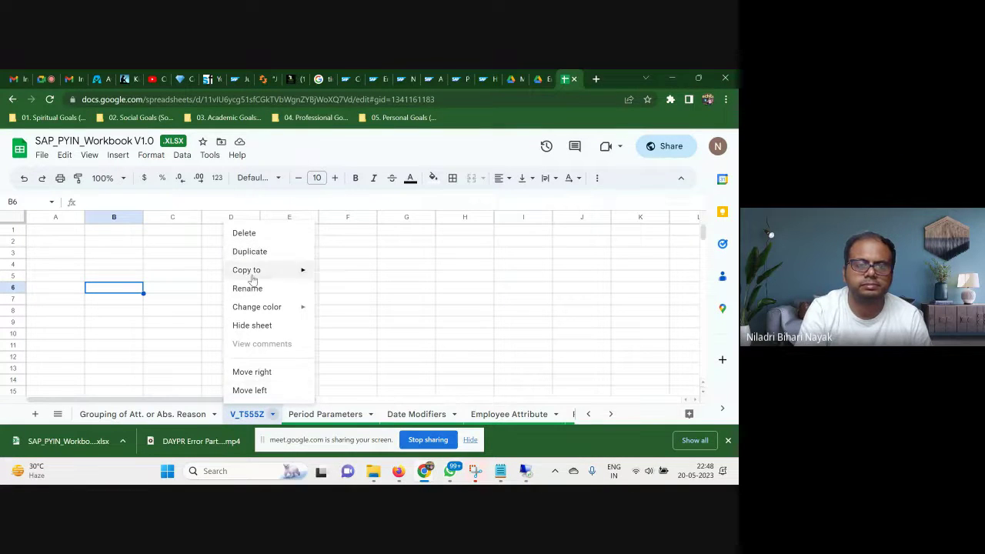
{"action": "left_click", "coordinate": [269, 259]}
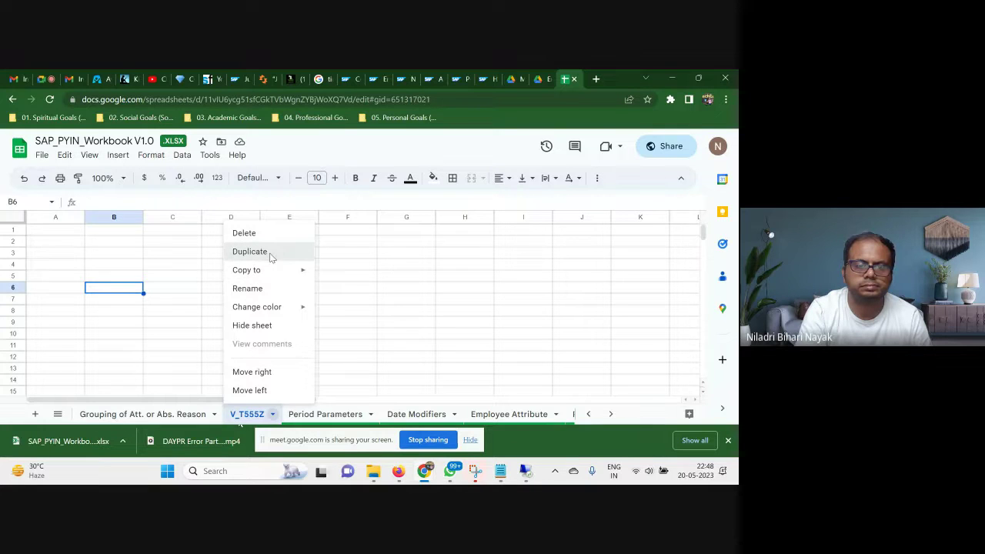
{"action": "left_click", "coordinate": [270, 258]}
{"action": "right_click", "coordinate": [293, 416]}
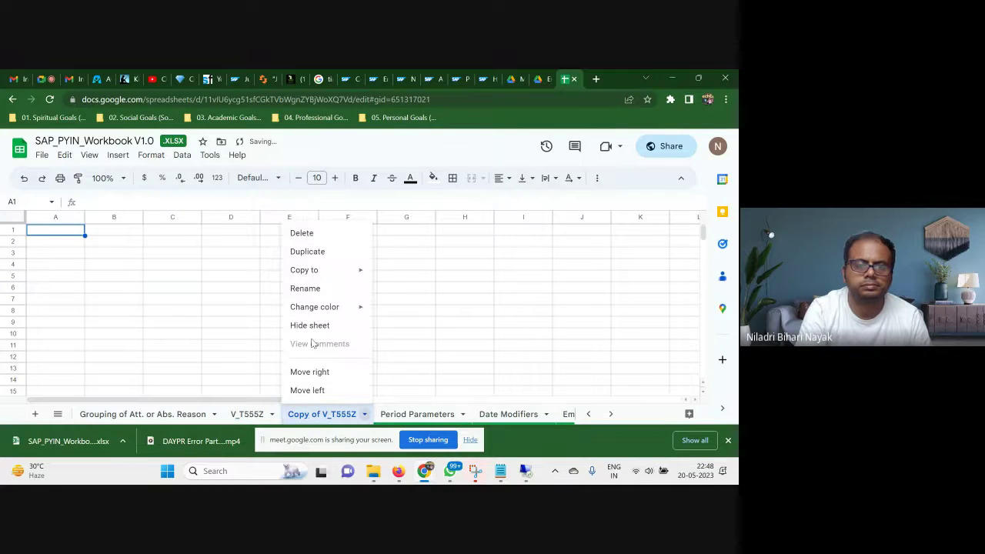
{"action": "left_click", "coordinate": [319, 288]}
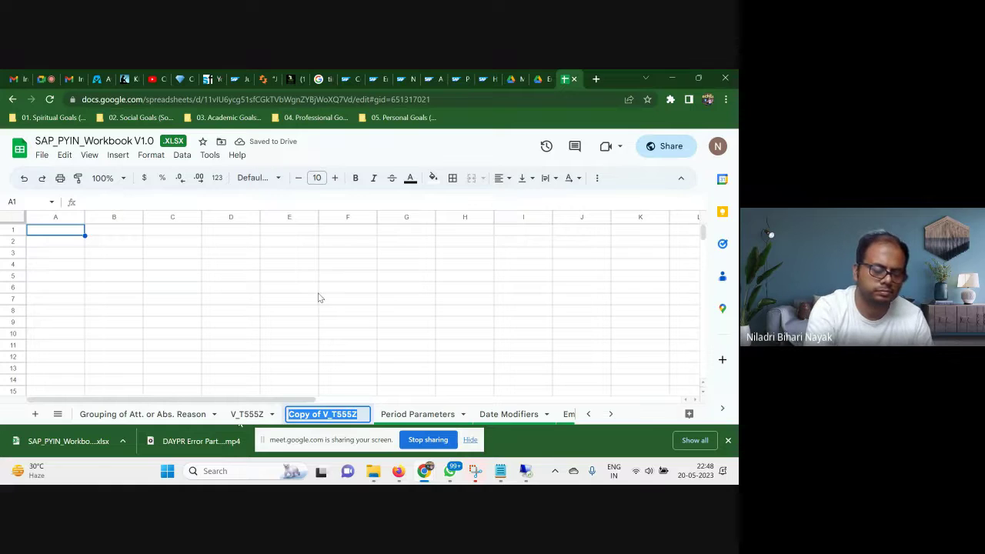
{"action": "type", "text": "V_T5"}
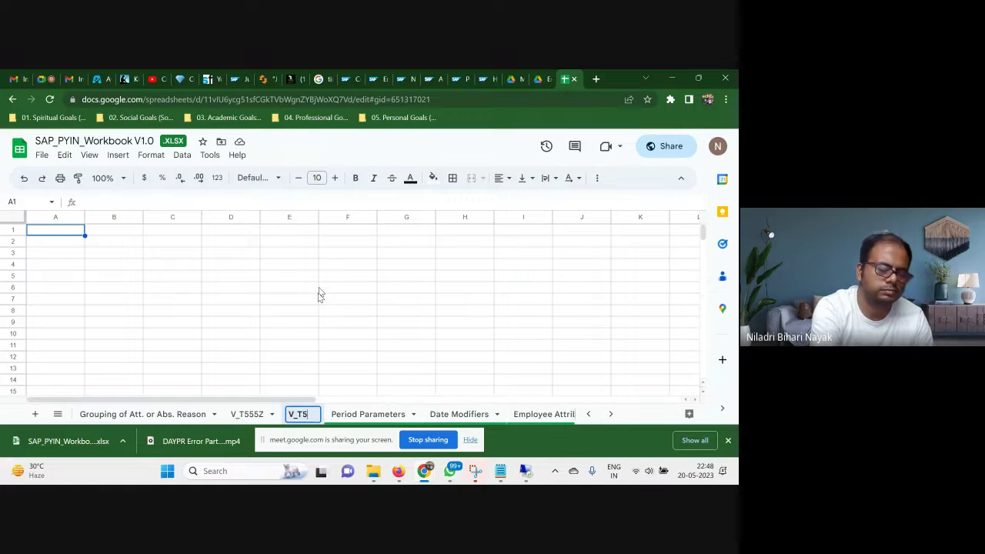
{"action": "type", "text": "08A"}
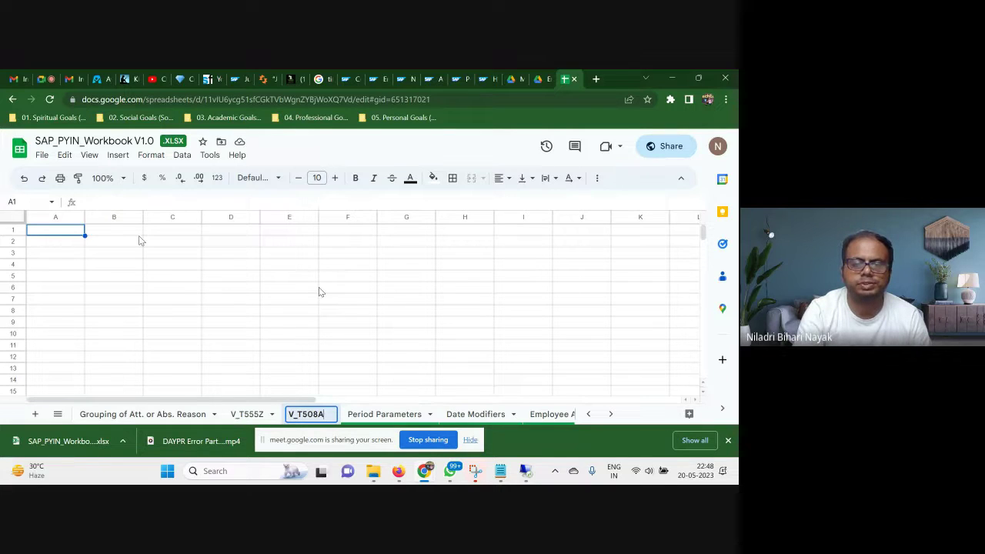
{"action": "left_click", "coordinate": [500, 472]}
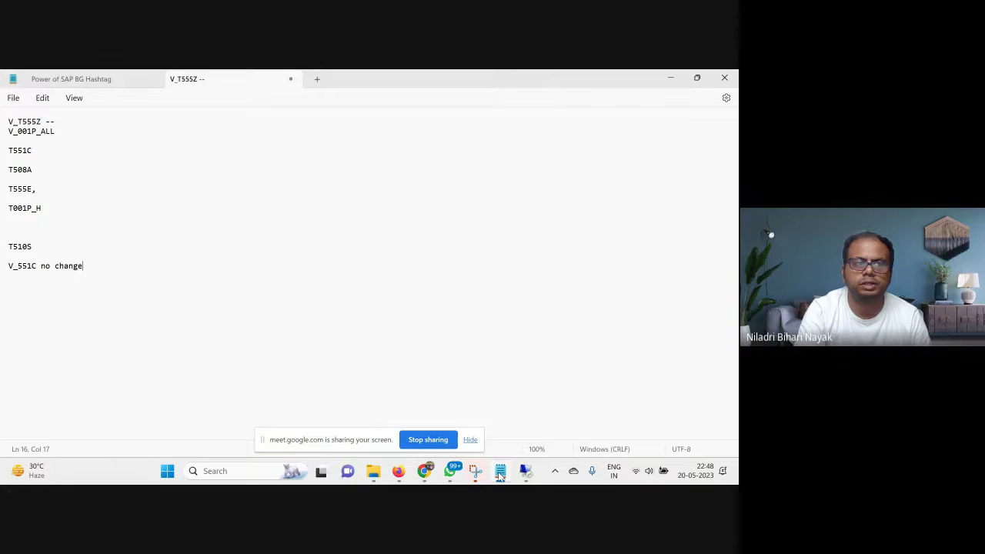
{"action": "left_click", "coordinate": [501, 473]}
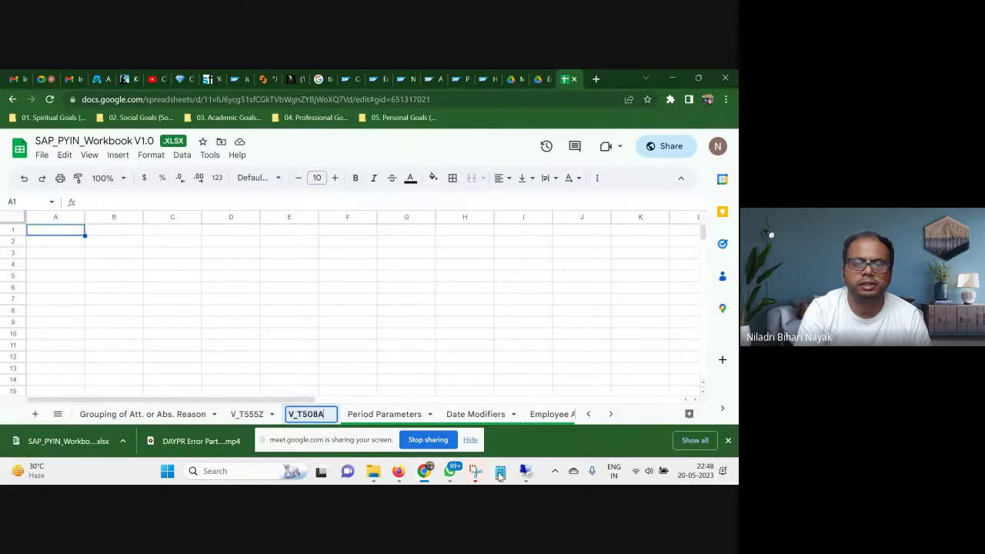
Step: Open V_503_ALL from history and review its employee subgroup rows, such as Management Trainee M7
{"action": "left_click", "coordinate": [525, 471]}
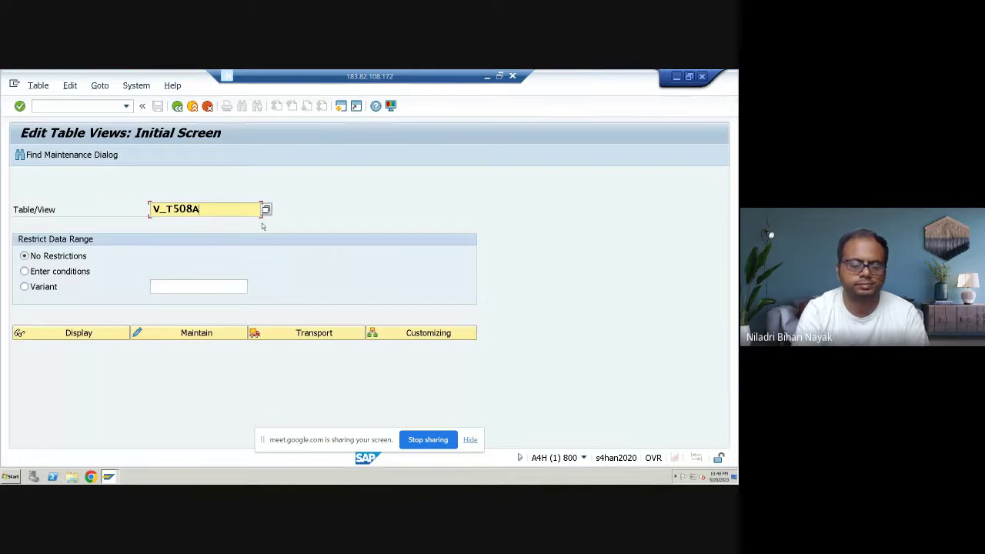
{"action": "key", "text": "BackSpace"}
{"action": "key", "text": "BackSpace"}
{"action": "key", "text": "BackSpace"}
{"action": "key", "text": "BackSpace"}
{"action": "key", "text": "BackSpace"}
{"action": "key", "text": "BackSpace"}
{"action": "key", "text": "BackSpace"}
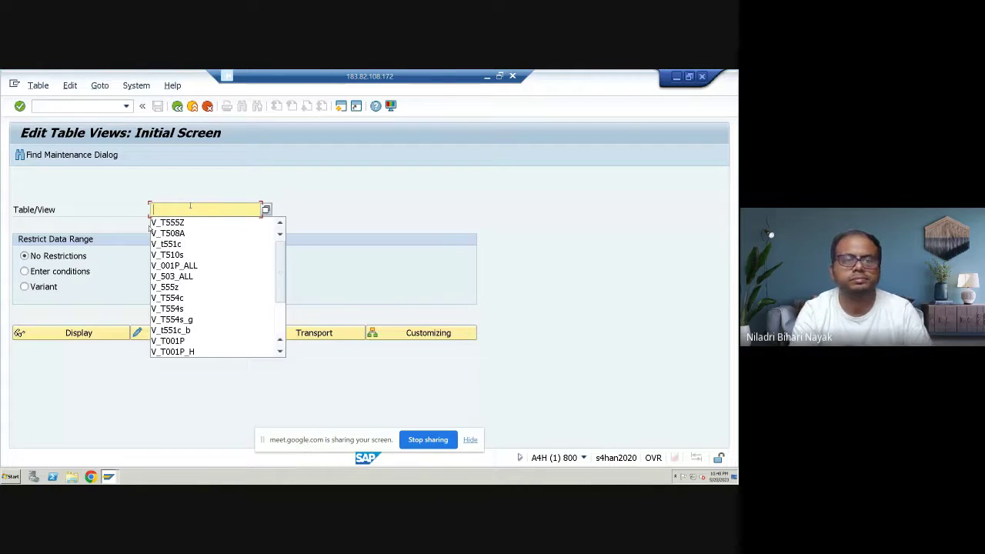
{"action": "left_click", "coordinate": [185, 277]}
{"action": "left_click", "coordinate": [180, 335]}
{"action": "left_click", "coordinate": [219, 302]}
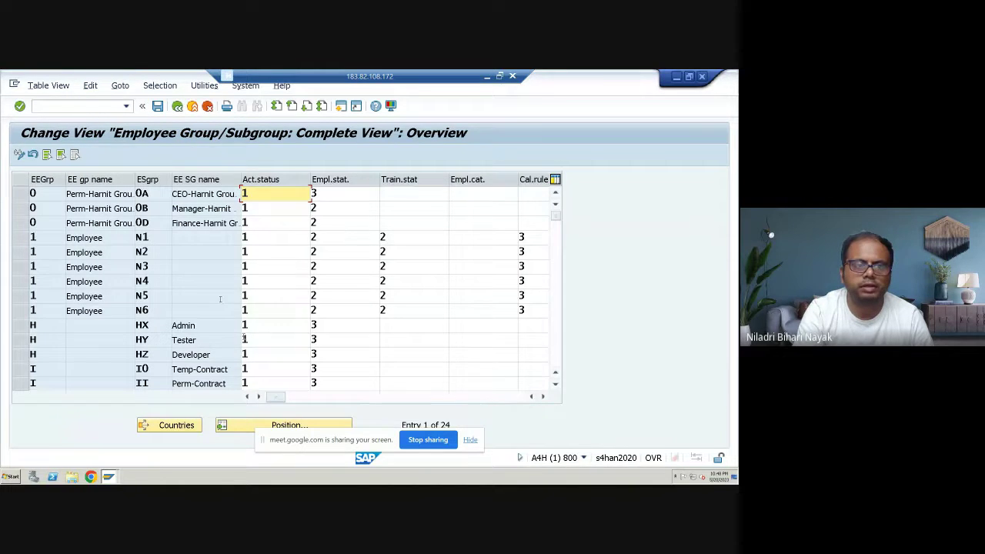
{"action": "scroll", "coordinate": [220, 298], "scroll_direction": "down", "scroll_amount": 5}
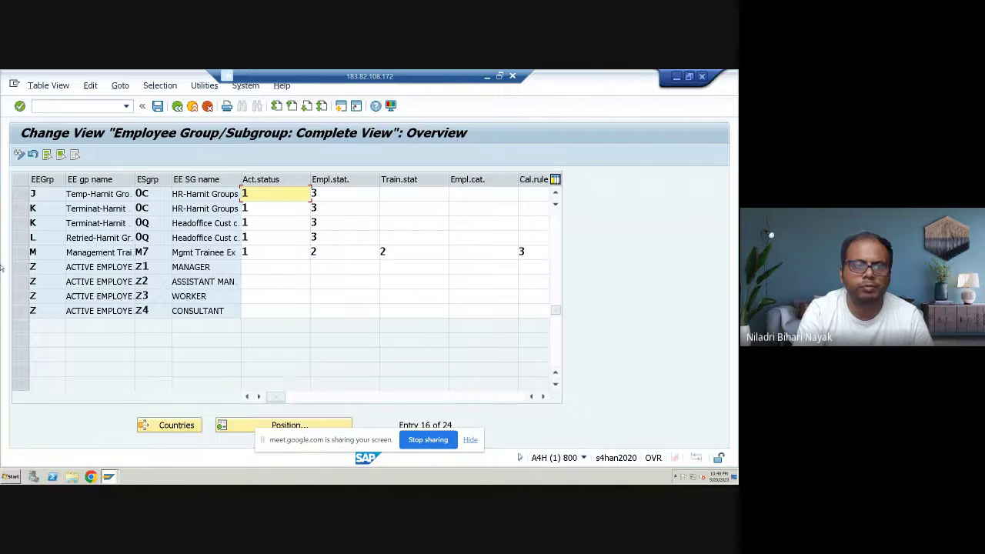
{"action": "left_click", "coordinate": [21, 253]}
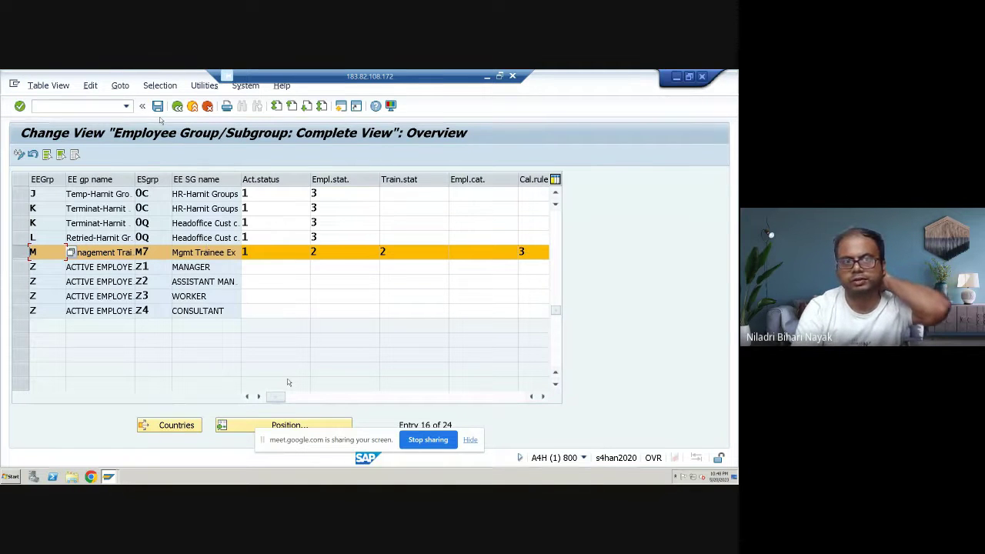
Step: Open V_001P_ALL for India and widen the PA text column to read full area names
{"action": "key", "text": "F3"}
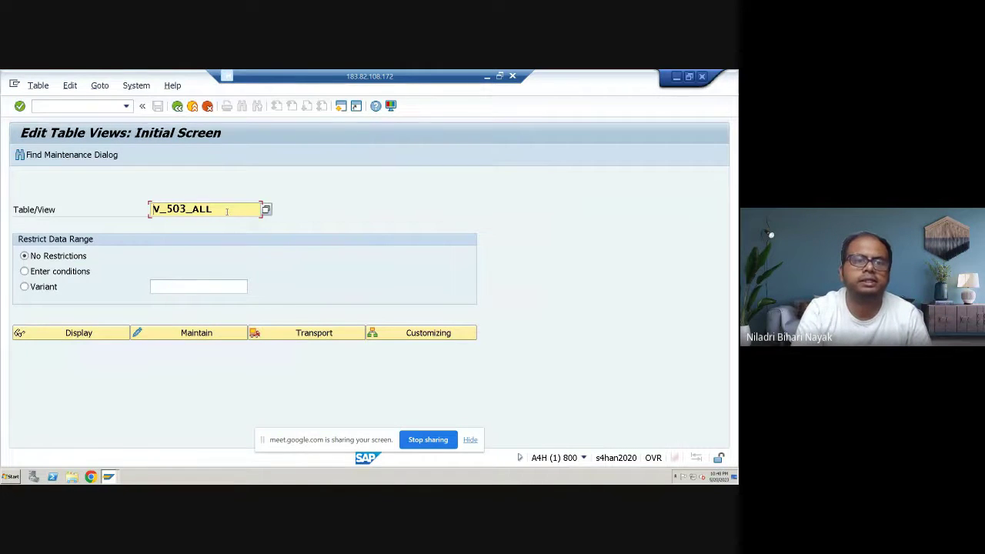
{"action": "key", "text": "BackSpace"}
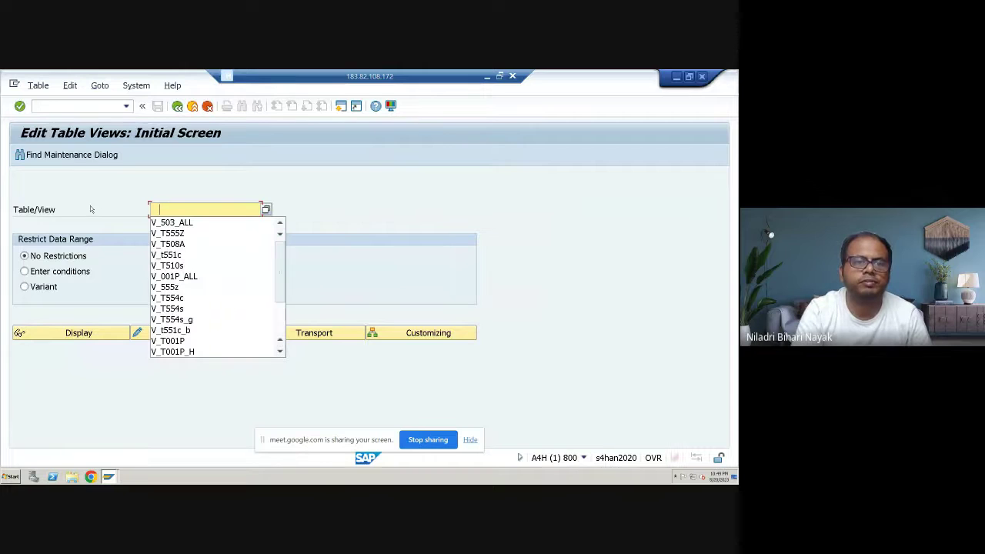
{"action": "left_click", "coordinate": [178, 279]}
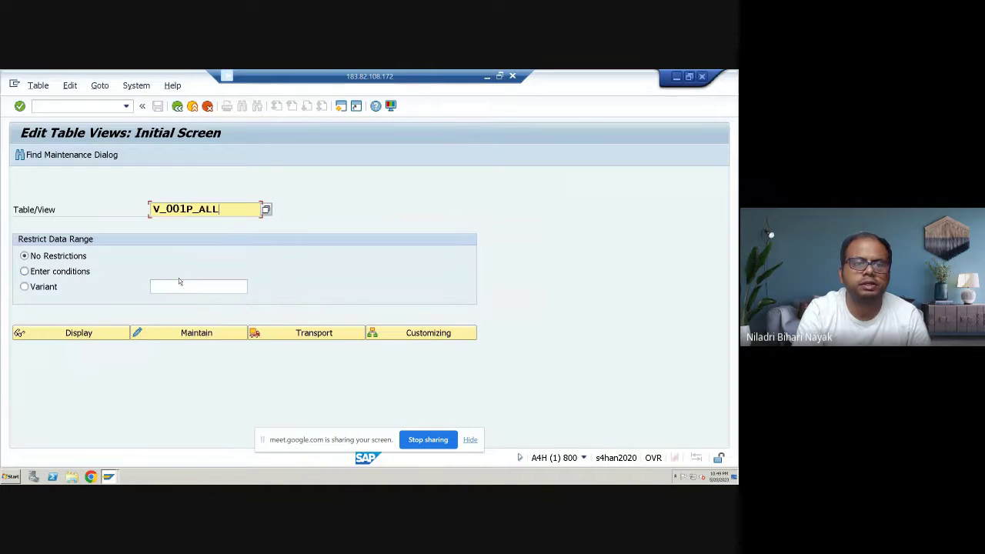
{"action": "left_click", "coordinate": [195, 336]}
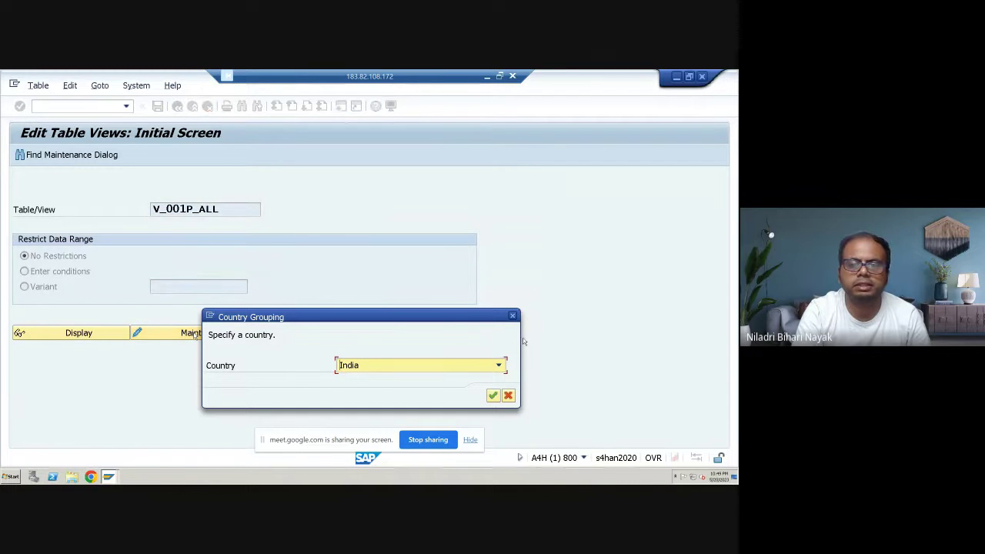
{"action": "left_click", "coordinate": [493, 395]}
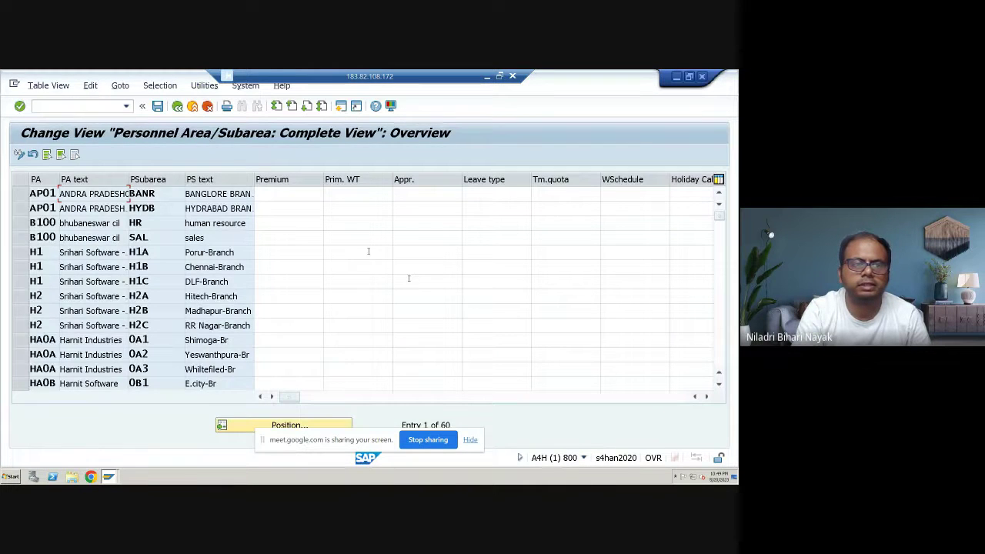
{"action": "scroll", "coordinate": [250, 315], "scroll_direction": "down", "scroll_amount": 7}
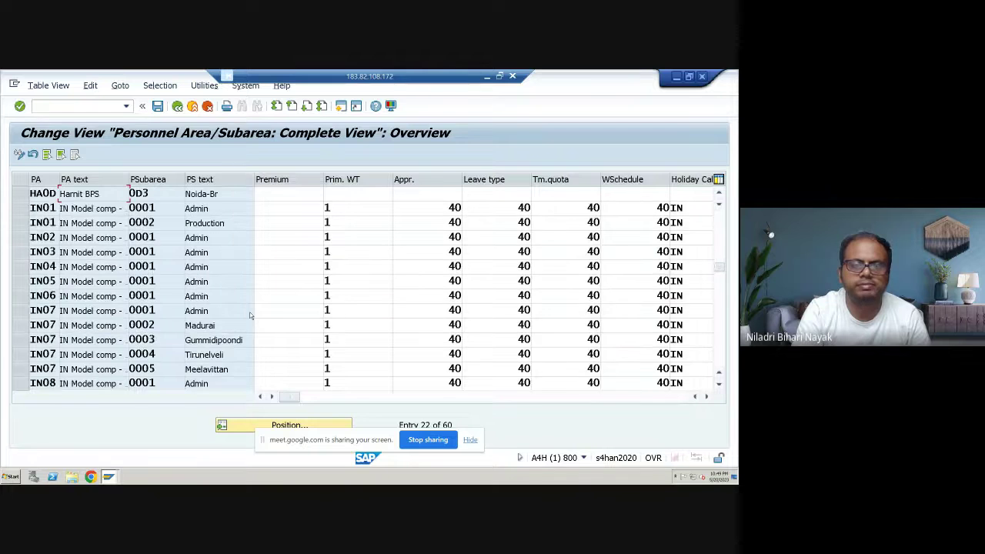
{"action": "scroll", "coordinate": [250, 315], "scroll_direction": "down", "scroll_amount": 8}
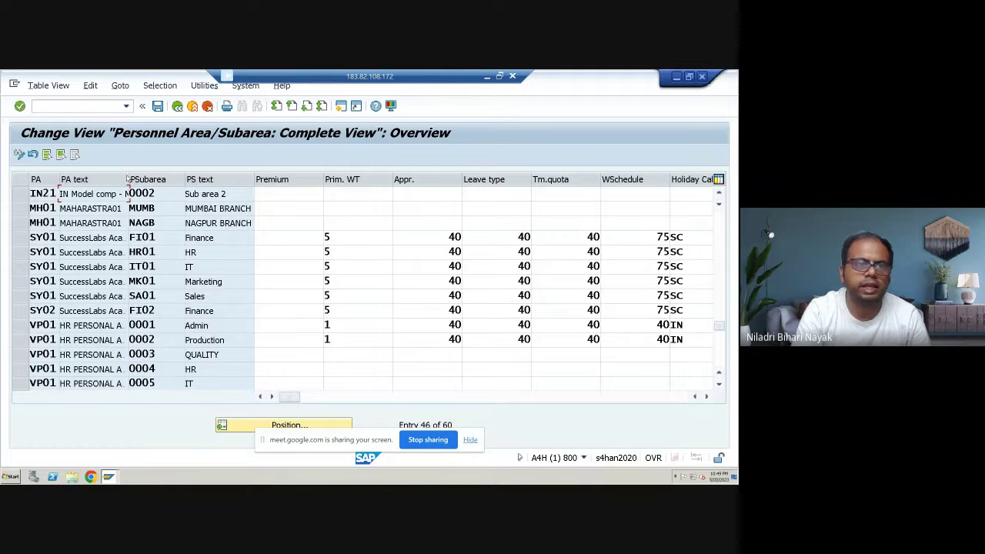
{"action": "left_click_drag", "start_coordinate": [140, 180], "coordinate": [219, 194]}
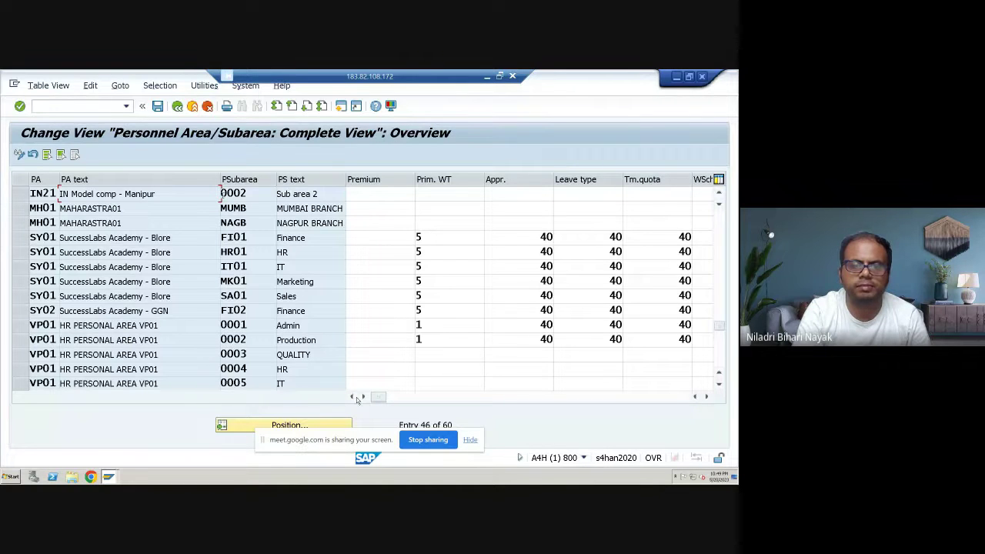
{"action": "left_click_drag", "start_coordinate": [377, 396], "coordinate": [424, 397]}
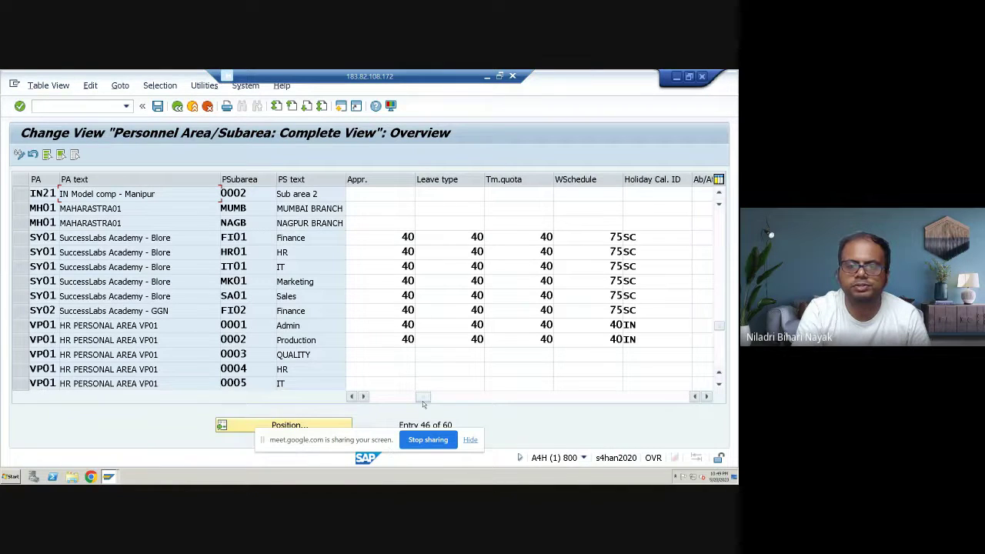
{"action": "left_click_drag", "start_coordinate": [422, 400], "coordinate": [526, 398]}
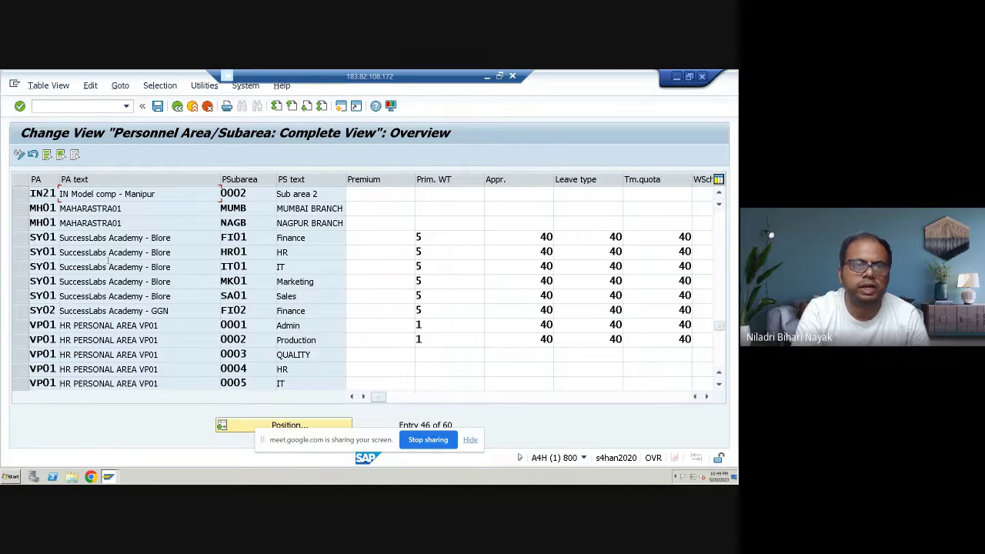
Step: Switch Table/View to V_T551C and open the Period Work Schedule Valuation table
{"action": "left_click", "coordinate": [178, 107]}
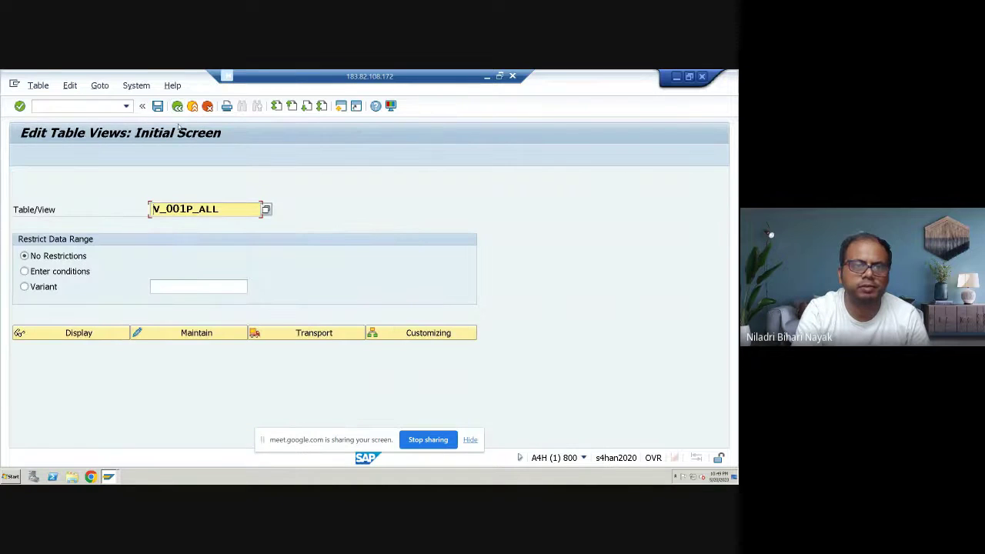
{"action": "key", "text": "BackSpace"}
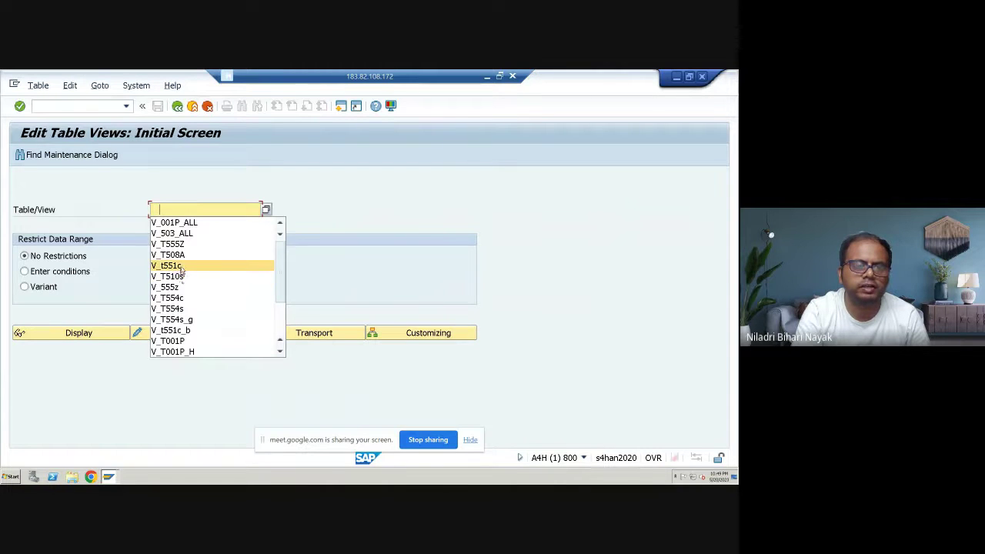
{"action": "left_click", "coordinate": [183, 268]}
{"action": "left_click", "coordinate": [211, 332]}
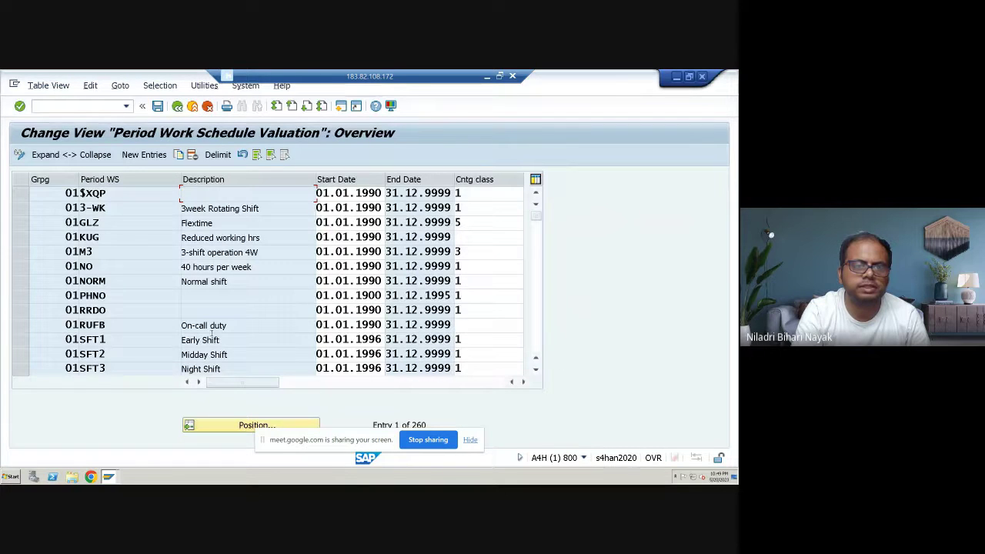
Step: Scroll down the 260 entries and mark 75SLPW Success Labs PWS
{"action": "scroll", "coordinate": [201, 324], "scroll_direction": "down", "scroll_amount": 2}
{"action": "scroll", "coordinate": [201, 324], "scroll_direction": "down", "scroll_amount": 8}
{"action": "scroll", "coordinate": [202, 325], "scroll_direction": "down", "scroll_amount": 3}
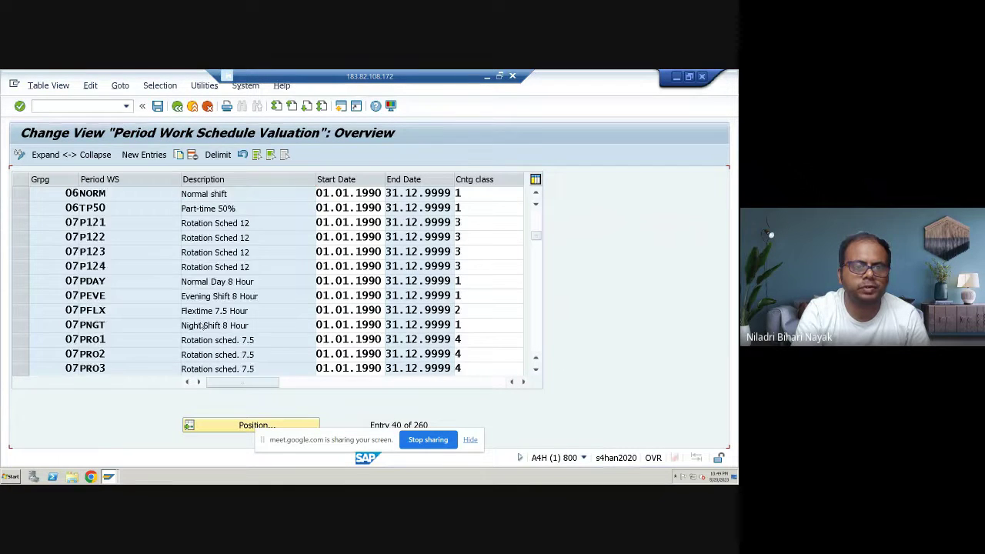
{"action": "scroll", "coordinate": [196, 324], "scroll_direction": "down", "scroll_amount": 12}
{"action": "scroll", "coordinate": [197, 325], "scroll_direction": "down", "scroll_amount": 1}
{"action": "scroll", "coordinate": [197, 325], "scroll_direction": "down", "scroll_amount": 9}
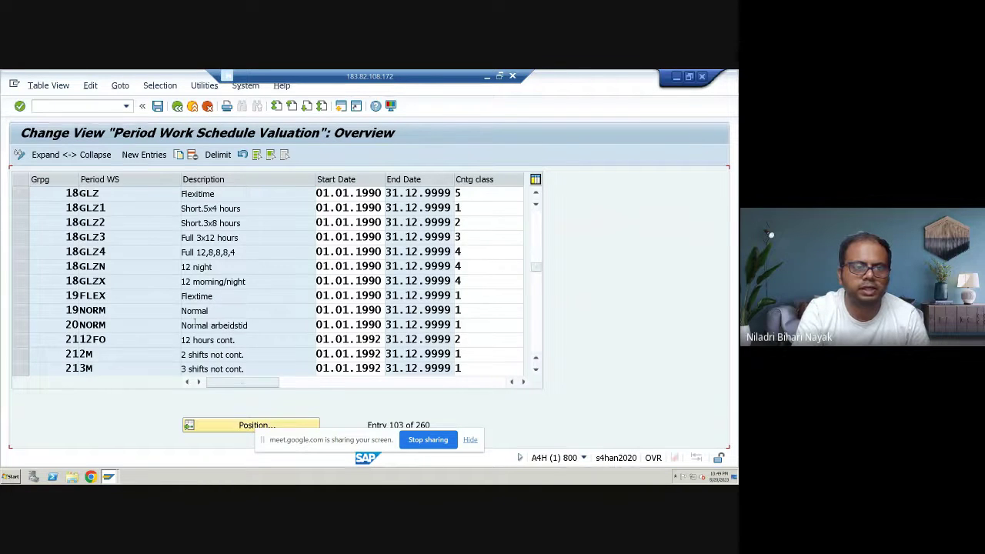
{"action": "scroll", "coordinate": [197, 325], "scroll_direction": "down", "scroll_amount": 11}
{"action": "scroll", "coordinate": [197, 325], "scroll_direction": "down", "scroll_amount": 20}
{"action": "scroll", "coordinate": [197, 326], "scroll_direction": "down", "scroll_amount": 6}
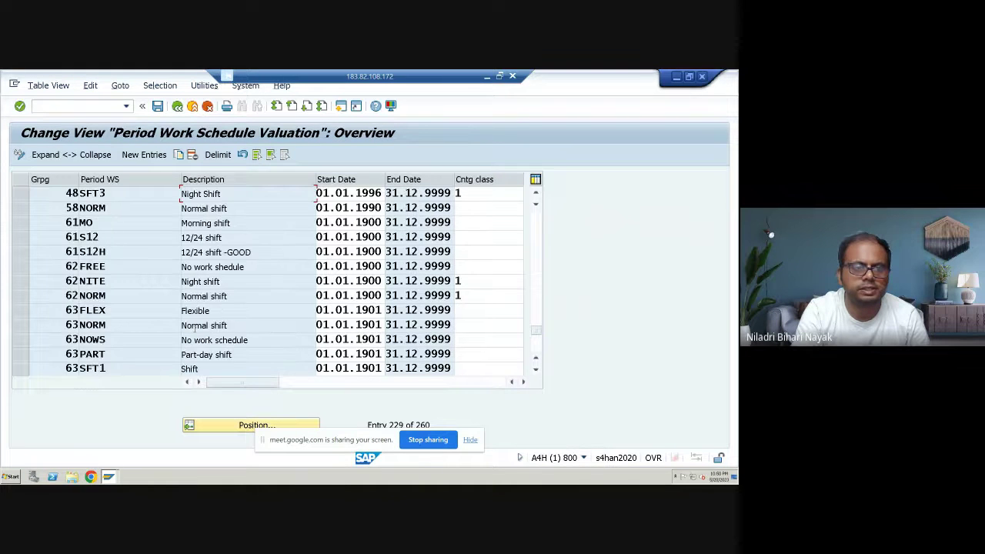
{"action": "scroll", "coordinate": [195, 327], "scroll_direction": "down", "scroll_amount": 8}
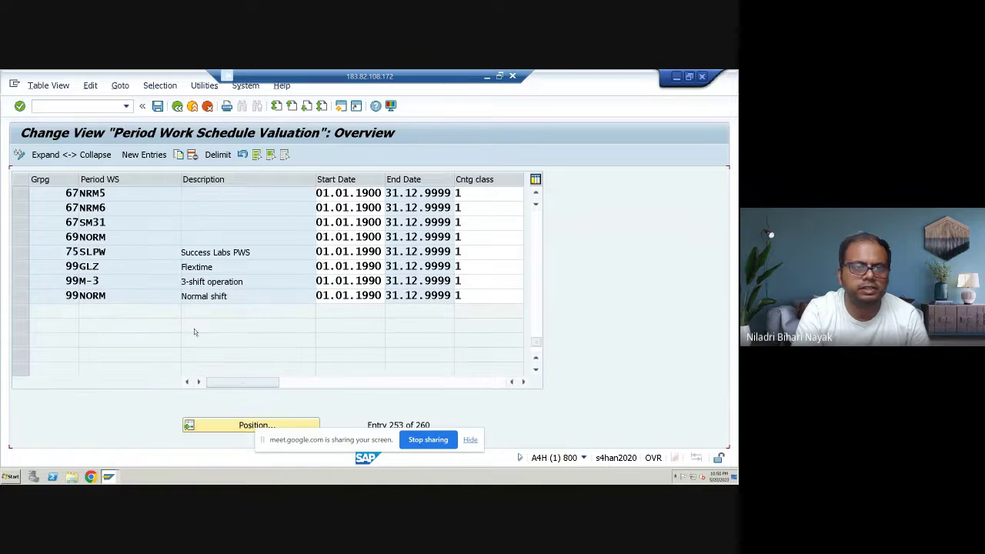
{"action": "scroll", "coordinate": [194, 332], "scroll_direction": "down", "scroll_amount": 1}
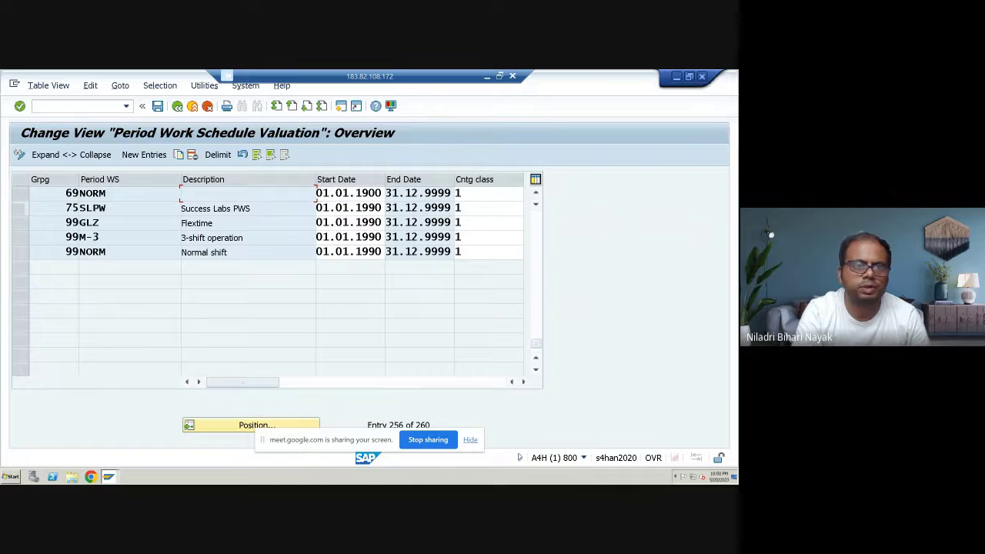
{"action": "key", "text": "Down"}
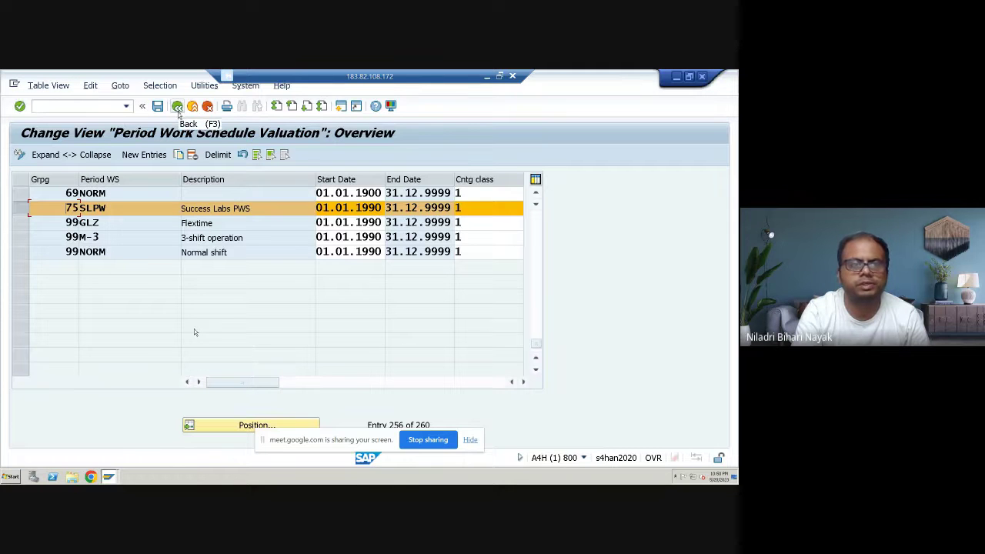
Step: Open the Absence: Input Checks table V_T554S and position it at PS grouping 75
{"action": "left_click", "coordinate": [177, 106]}
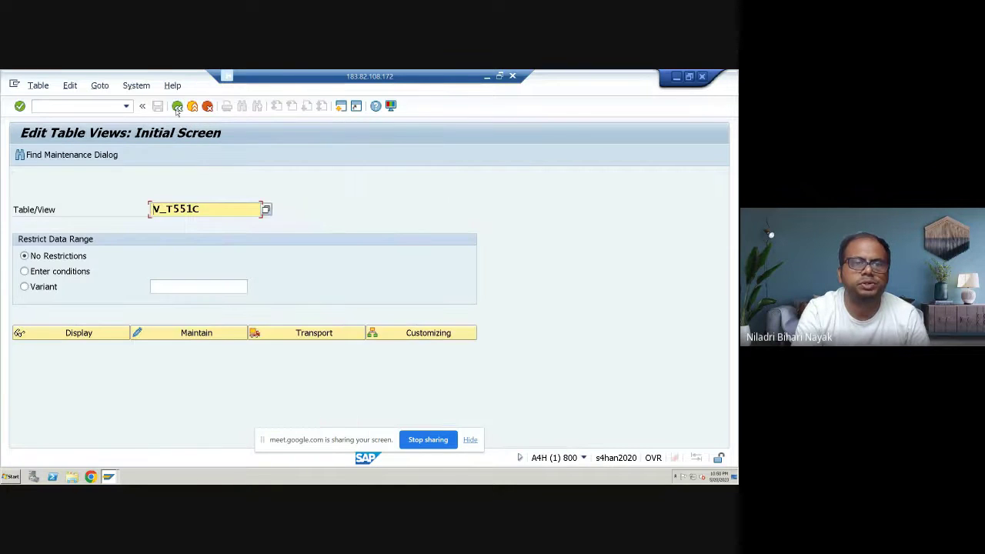
{"action": "left_click_drag", "start_coordinate": [208, 212], "coordinate": [146, 209]}
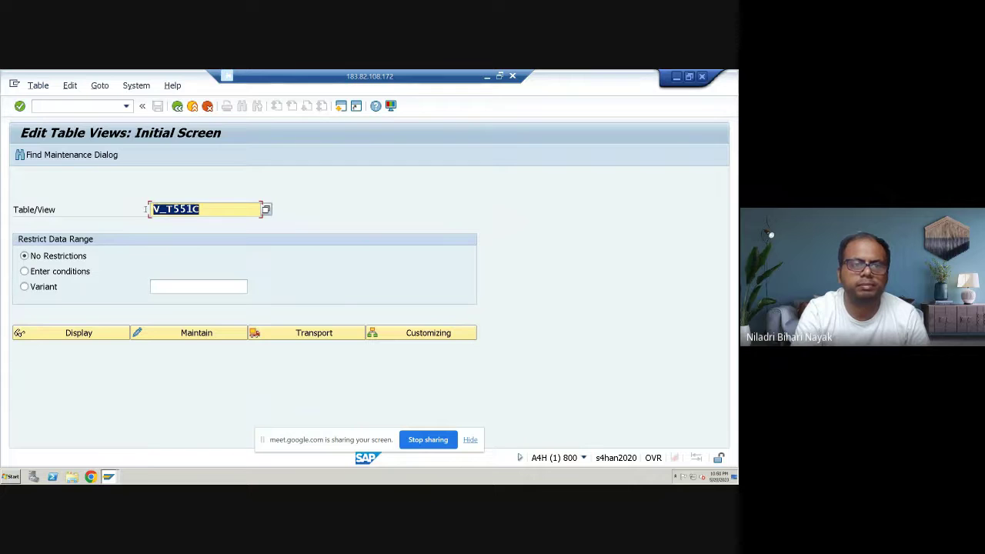
{"action": "key", "text": "BackSpace"}
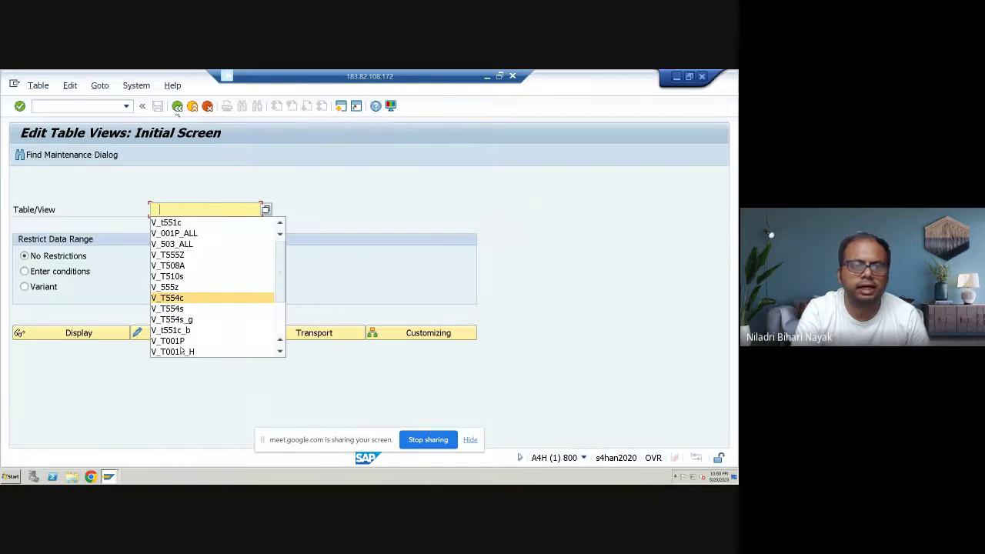
{"action": "left_click", "coordinate": [179, 307]}
{"action": "left_click", "coordinate": [205, 333]}
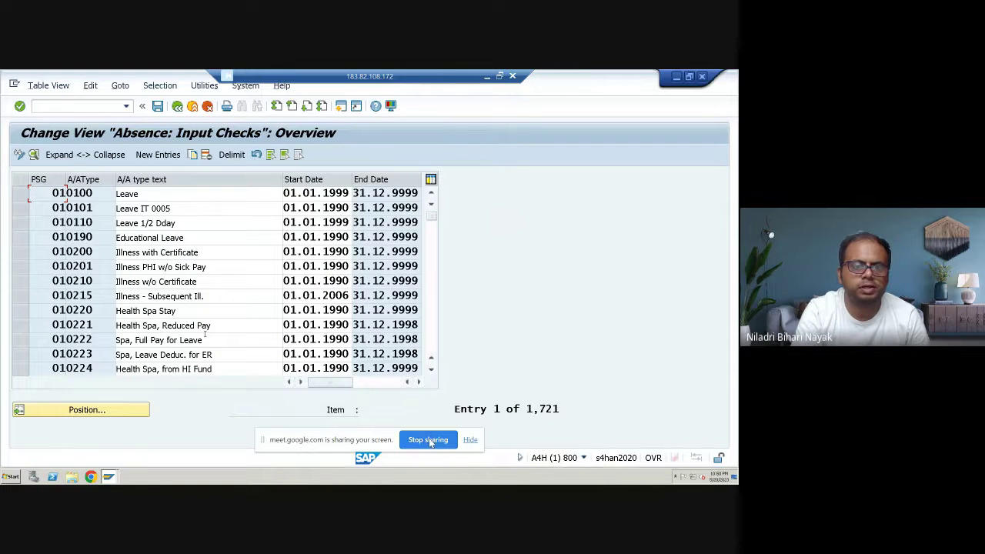
{"action": "left_click", "coordinate": [130, 411]}
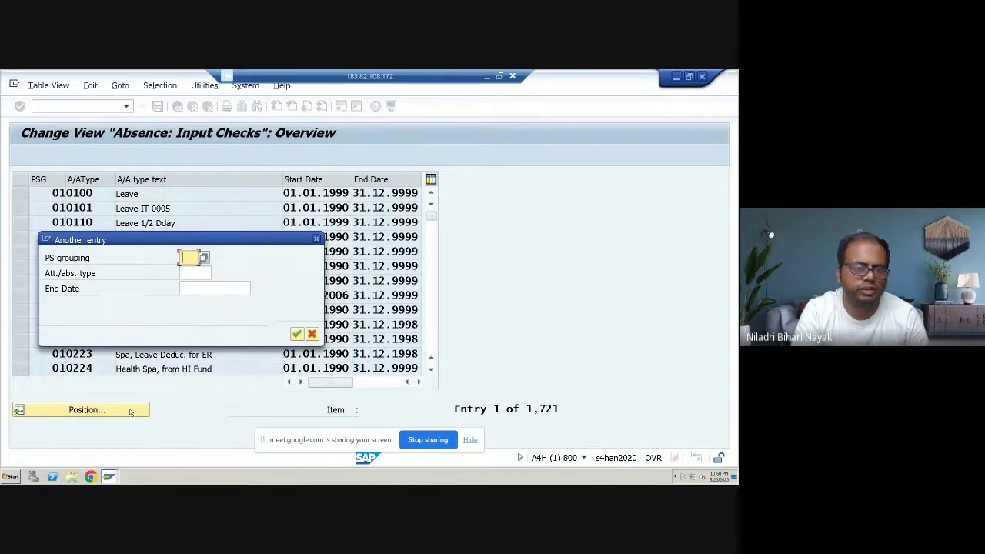
{"action": "type", "text": "75"}
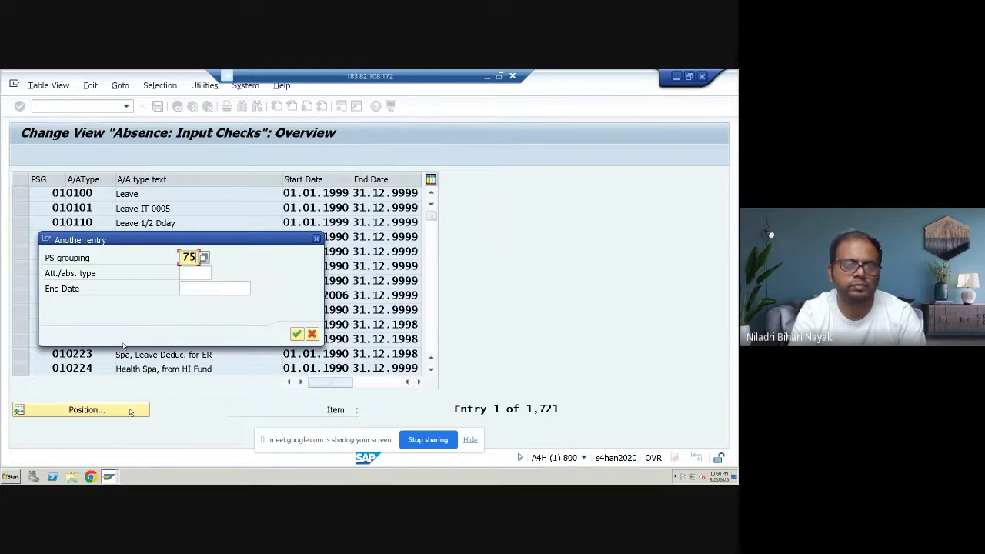
{"action": "key", "text": "Return"}
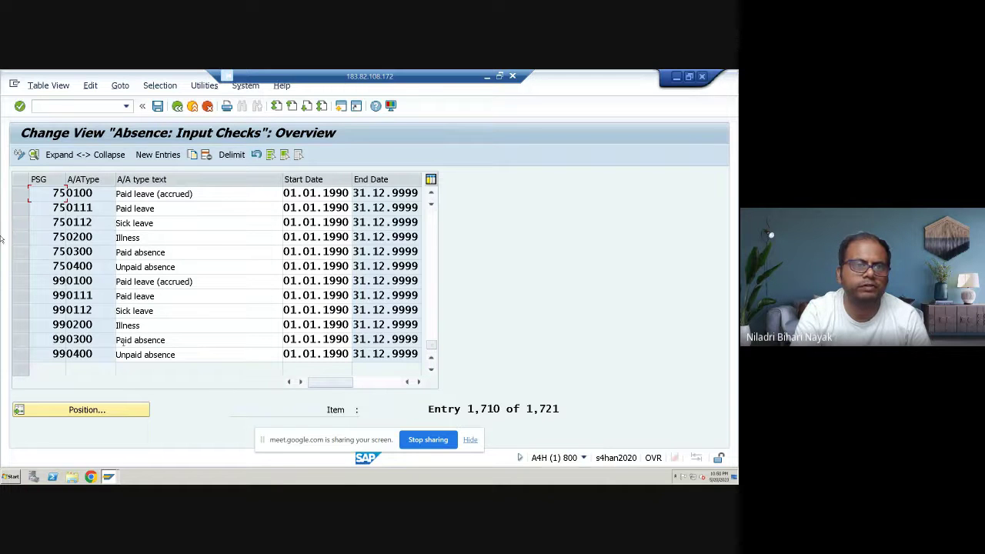
Step: Select absence types 750100–750400 and page through their details, e.g. Sick leave's 999 days
{"action": "left_click", "coordinate": [20, 193]}
{"action": "left_click", "coordinate": [20, 208]}
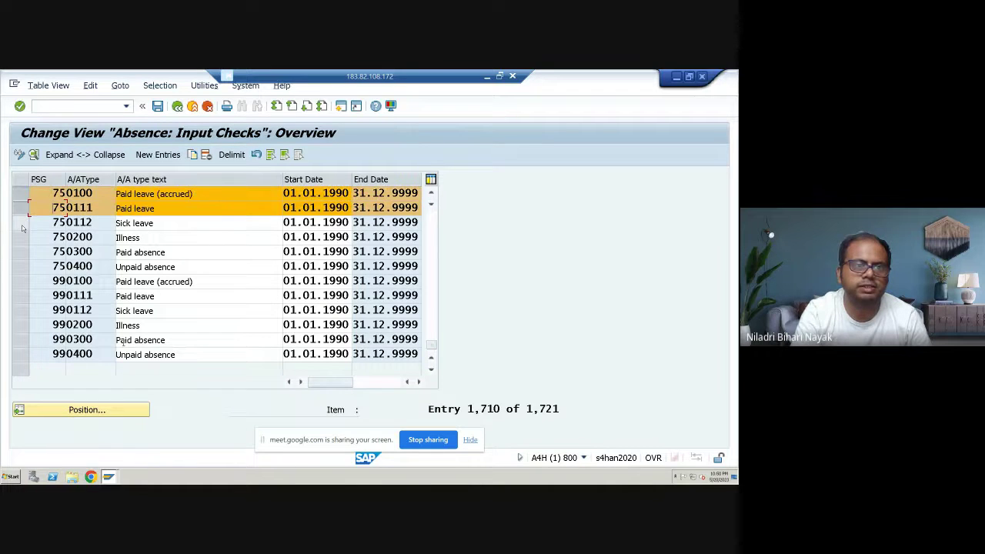
{"action": "left_click", "coordinate": [20, 222]}
{"action": "left_click", "coordinate": [22, 237]}
{"action": "left_click", "coordinate": [22, 251]}
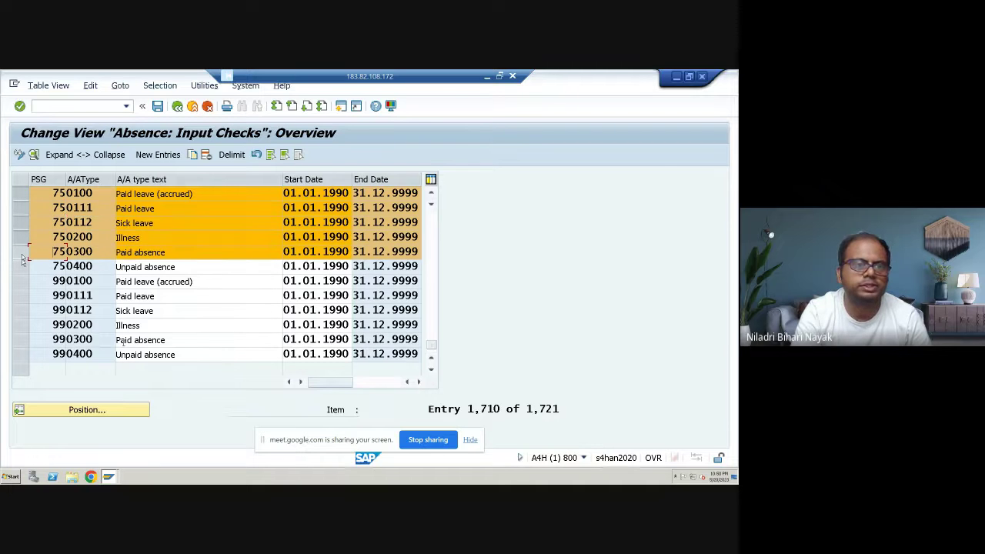
{"action": "left_click", "coordinate": [21, 266]}
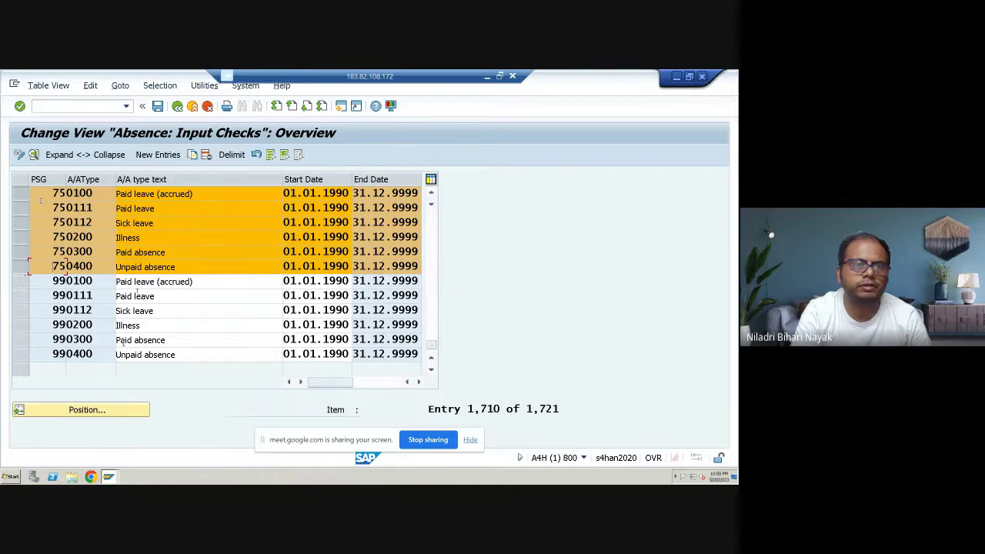
{"action": "left_click", "coordinate": [33, 154]}
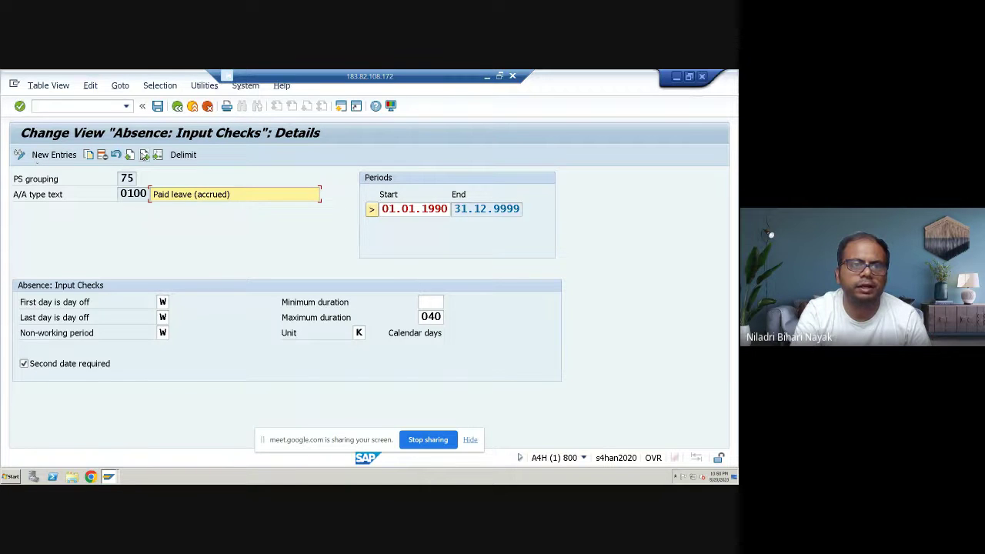
{"action": "left_click", "coordinate": [144, 155]}
{"action": "left_click", "coordinate": [144, 154]}
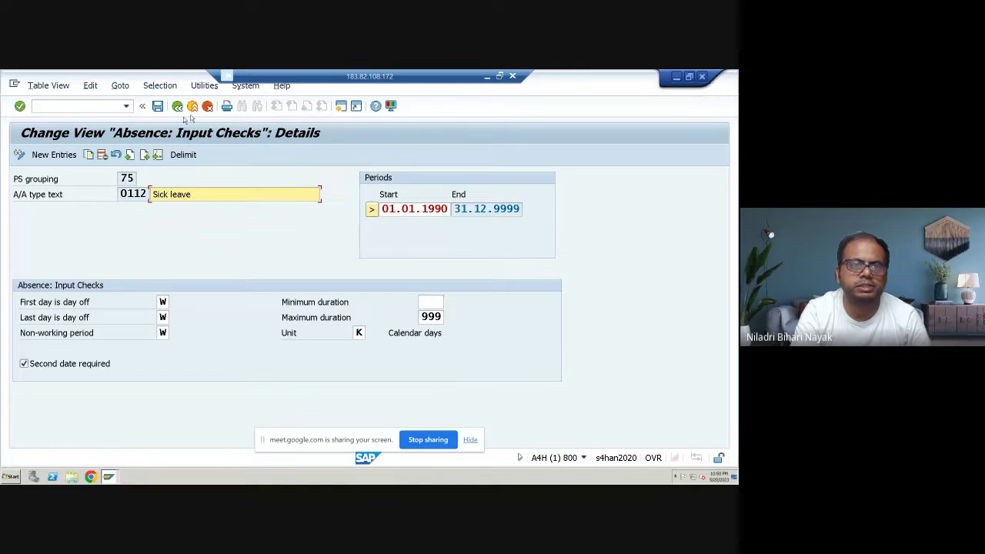
{"action": "left_click", "coordinate": [177, 107]}
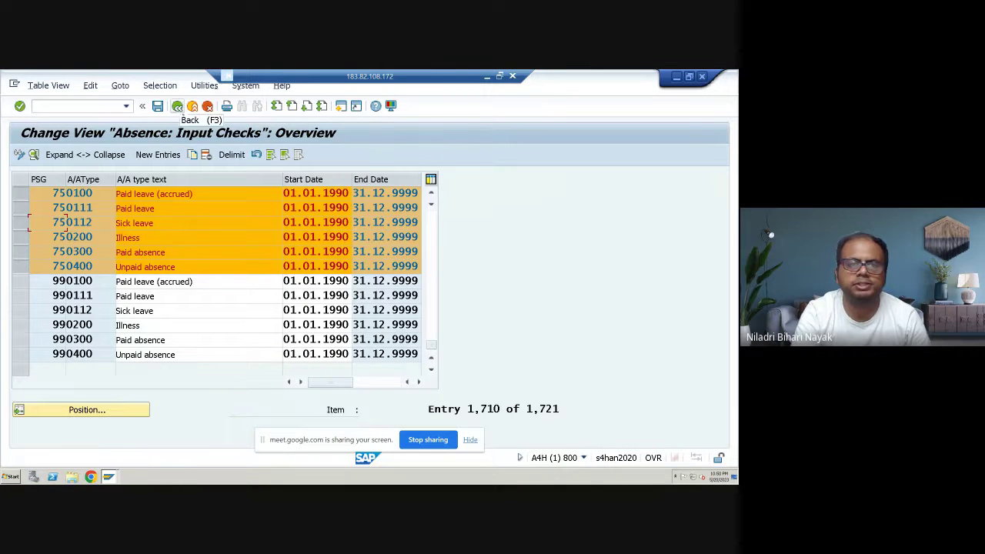
Step: In Chrome, find the T510S blog and highlight 'T510S' and 'Time Management and Payroll' in its title
{"action": "left_click", "coordinate": [486, 76]}
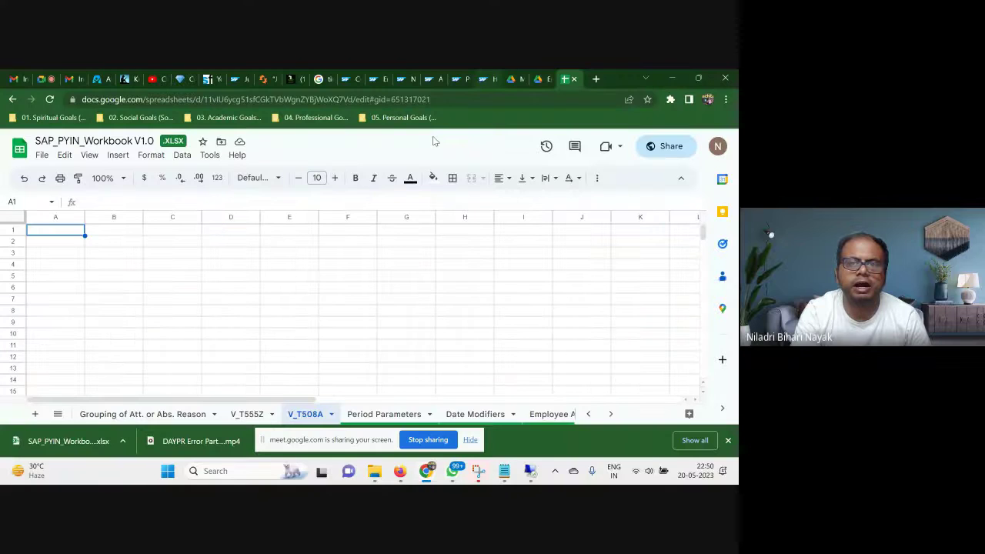
{"action": "left_click", "coordinate": [431, 78]}
{"action": "left_click", "coordinate": [458, 77]}
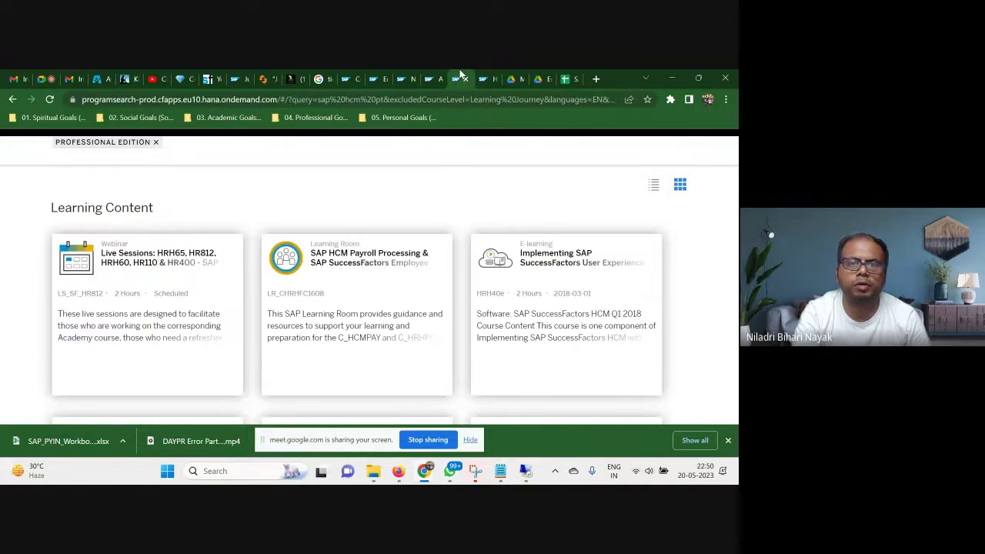
{"action": "left_click", "coordinate": [374, 77]}
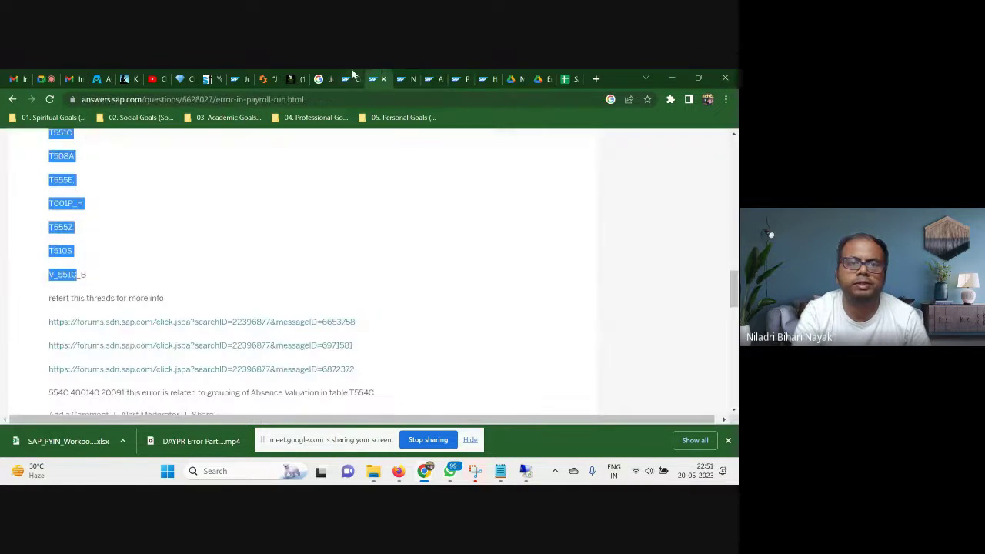
{"action": "left_click", "coordinate": [351, 77]}
{"action": "scroll", "coordinate": [555, 252], "scroll_direction": "up", "scroll_amount": 10}
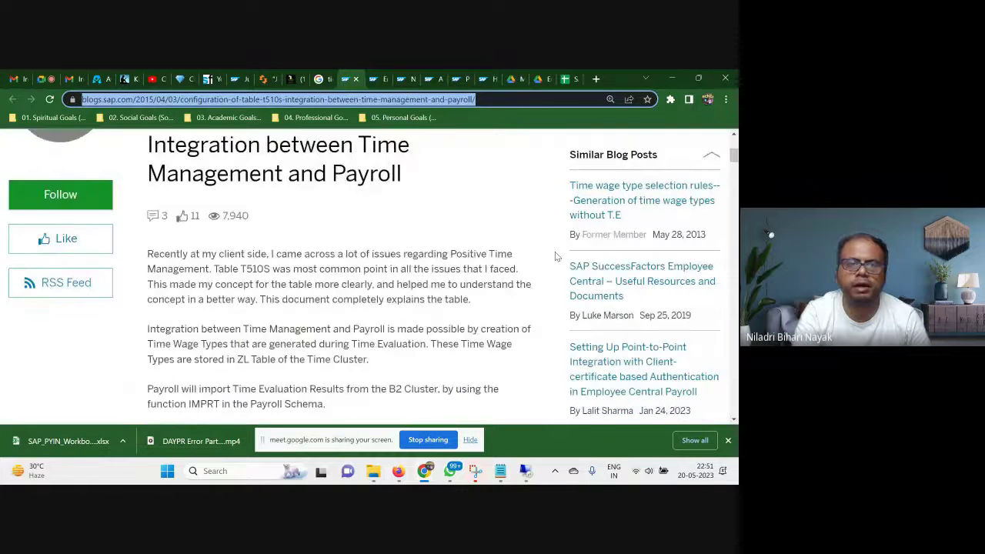
{"action": "scroll", "coordinate": [555, 252], "scroll_direction": "up", "scroll_amount": 1}
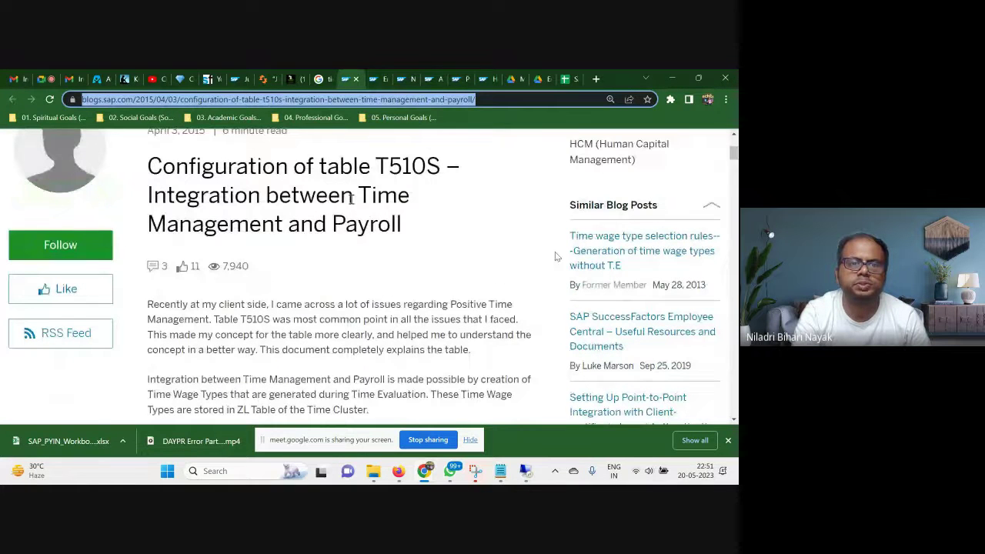
{"action": "left_click_drag", "start_coordinate": [359, 195], "coordinate": [399, 225]}
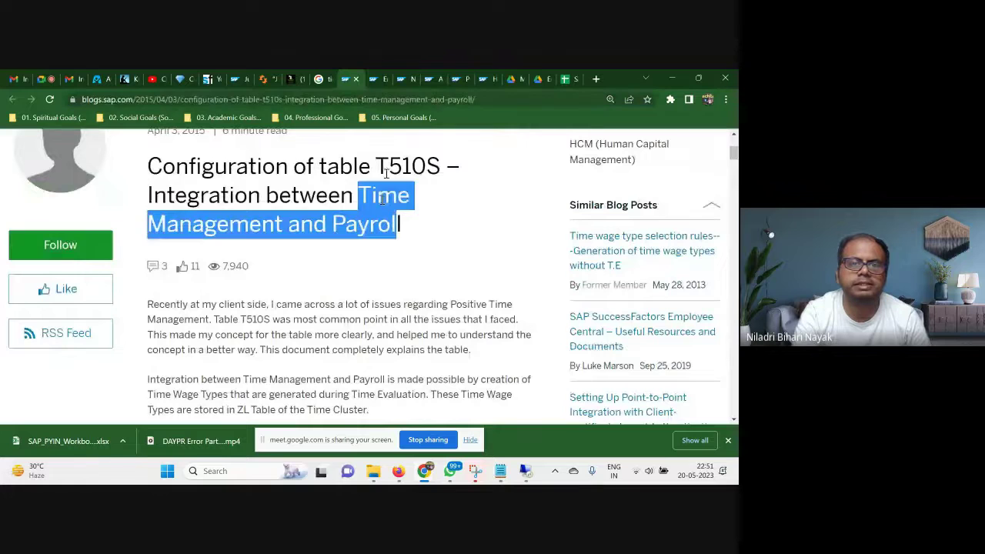
{"action": "left_click_drag", "start_coordinate": [376, 165], "coordinate": [439, 164]}
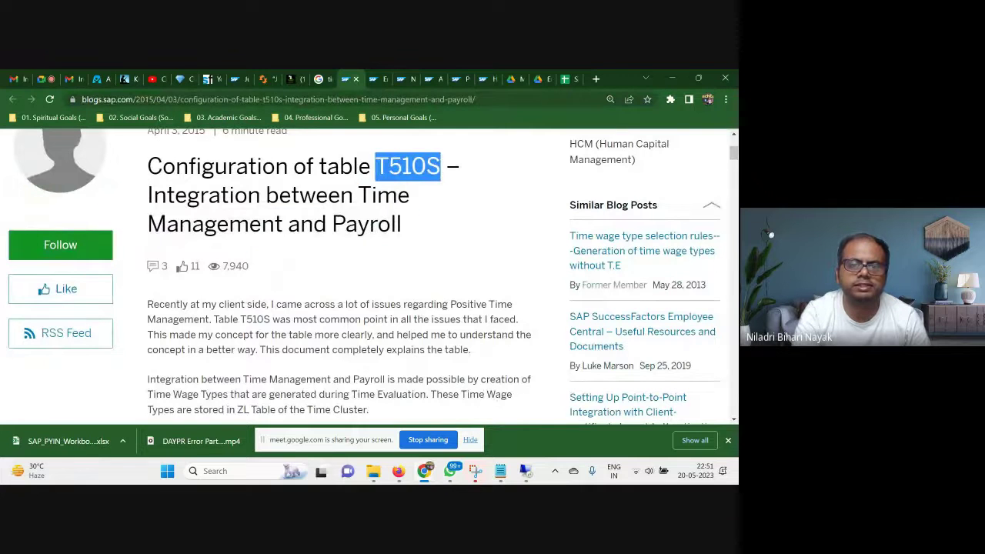
{"action": "left_click", "coordinate": [528, 473]}
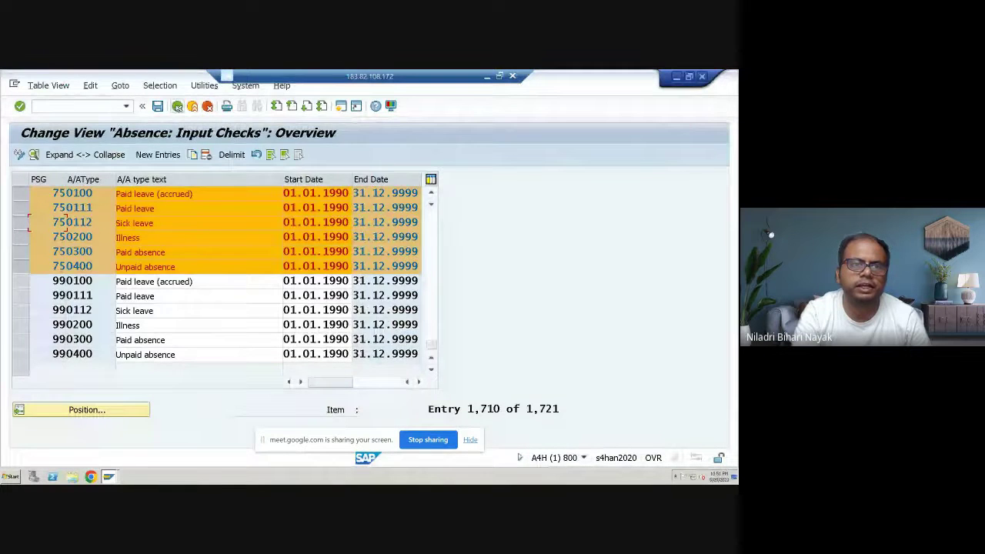
Step: Load V_T510S in SM30 and open it for work area 40
{"action": "key", "text": "F3"}
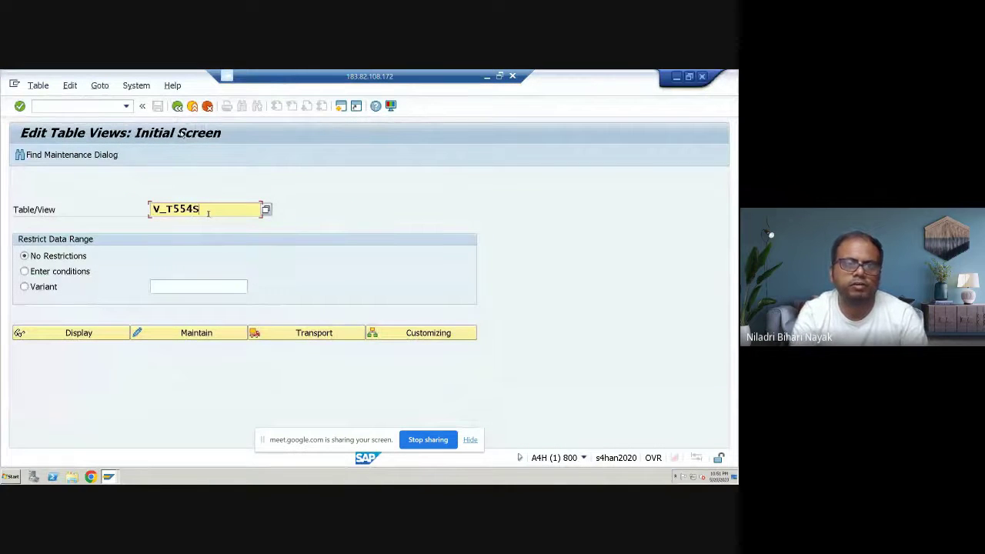
{"action": "key", "text": "BackSpace"}
{"action": "key", "text": "BackSpace"}
{"action": "key", "text": "BackSpace"}
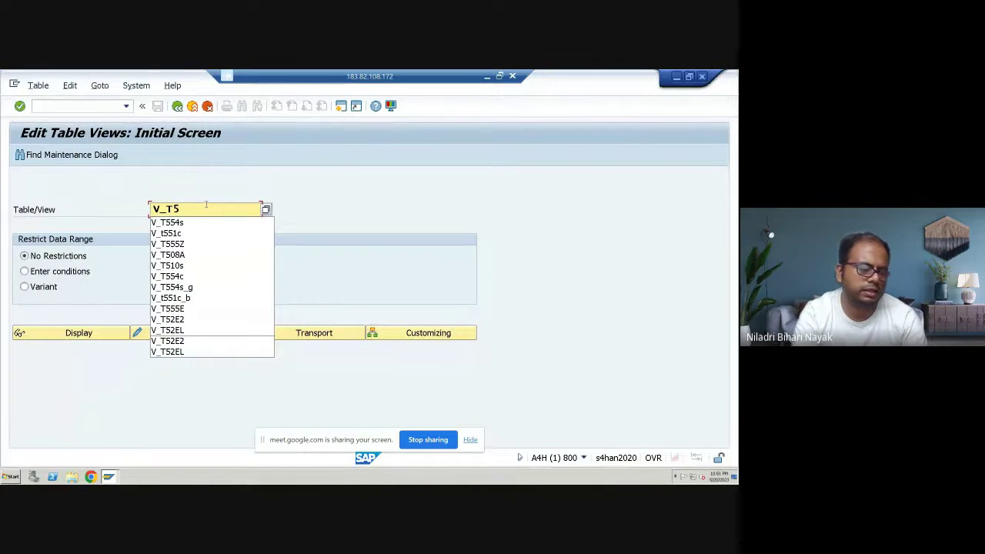
{"action": "type", "text": "10"}
{"action": "left_click", "coordinate": [199, 222]}
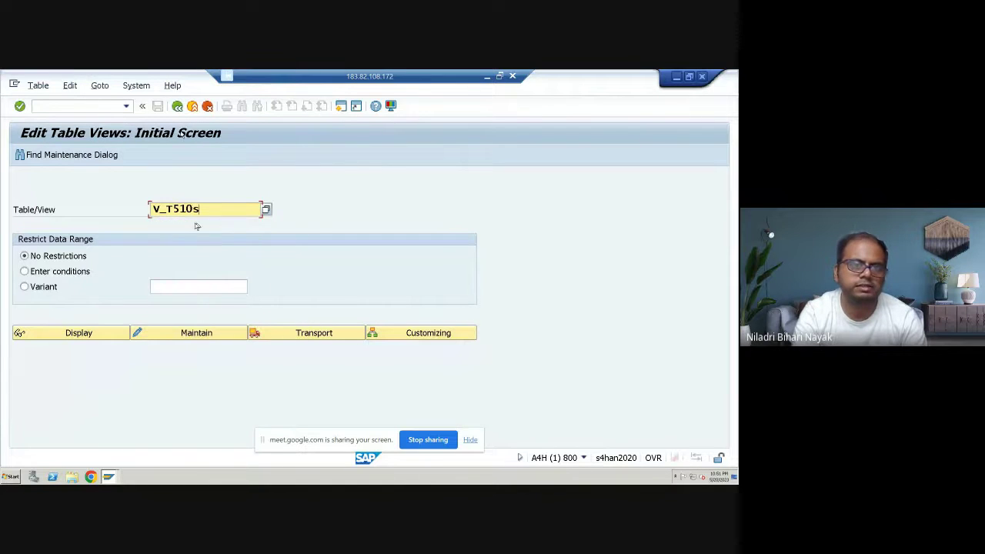
{"action": "left_click", "coordinate": [197, 333]}
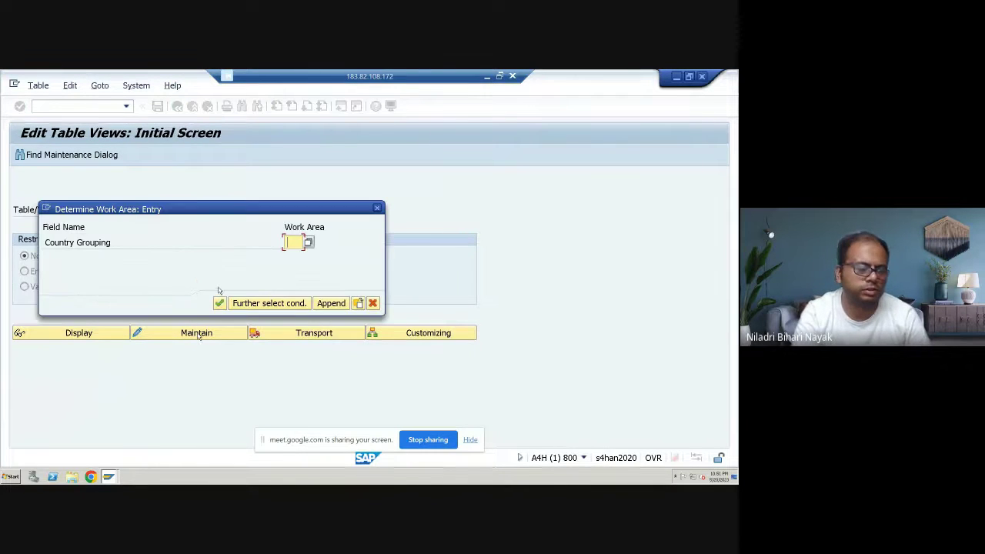
{"action": "type", "text": "40"}
{"action": "key", "text": "Return"}
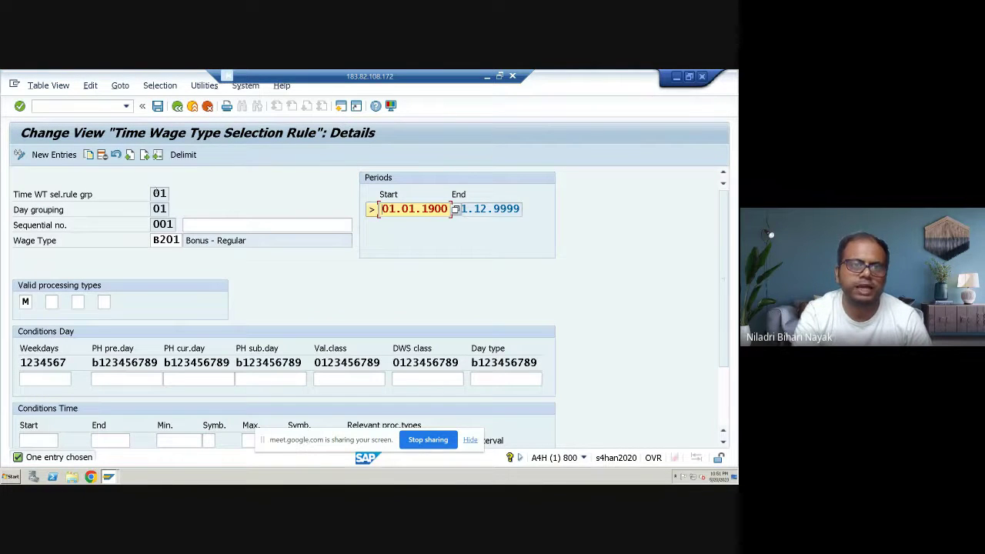
Step: Review the B201 Bonus - Regular rule details for group 01, sequence 001, then show the blog
{"action": "left_click", "coordinate": [158, 193]}
{"action": "left_click", "coordinate": [163, 224]}
{"action": "scroll", "coordinate": [141, 334], "scroll_direction": "down", "scroll_amount": 1}
{"action": "scroll", "coordinate": [141, 334], "scroll_direction": "down", "scroll_amount": 1}
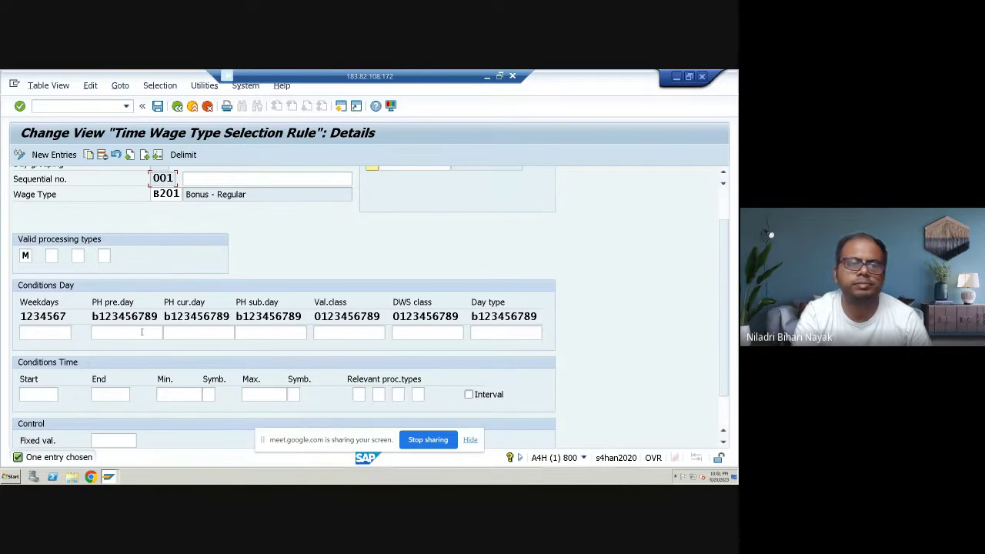
{"action": "scroll", "coordinate": [139, 329], "scroll_direction": "down", "scroll_amount": 1}
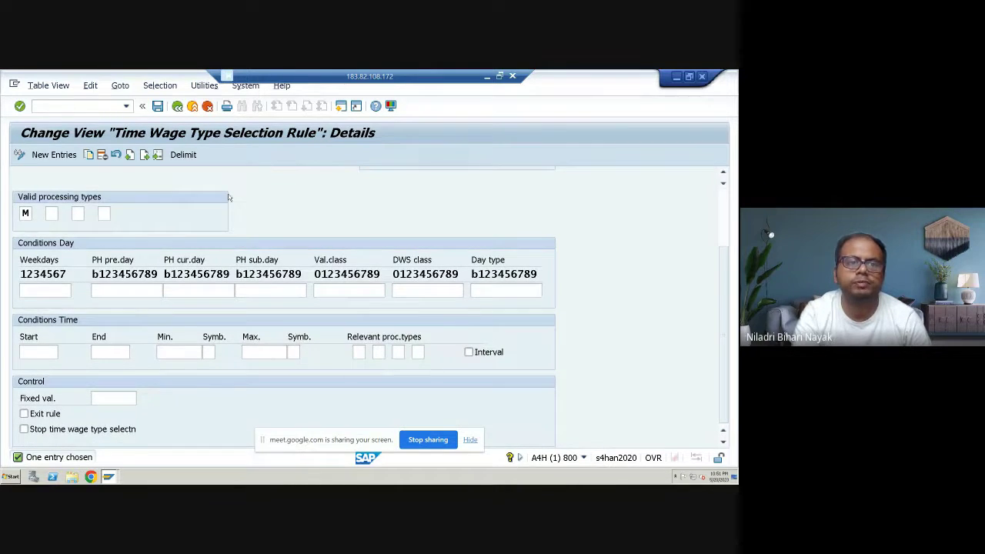
{"action": "left_click", "coordinate": [177, 105]}
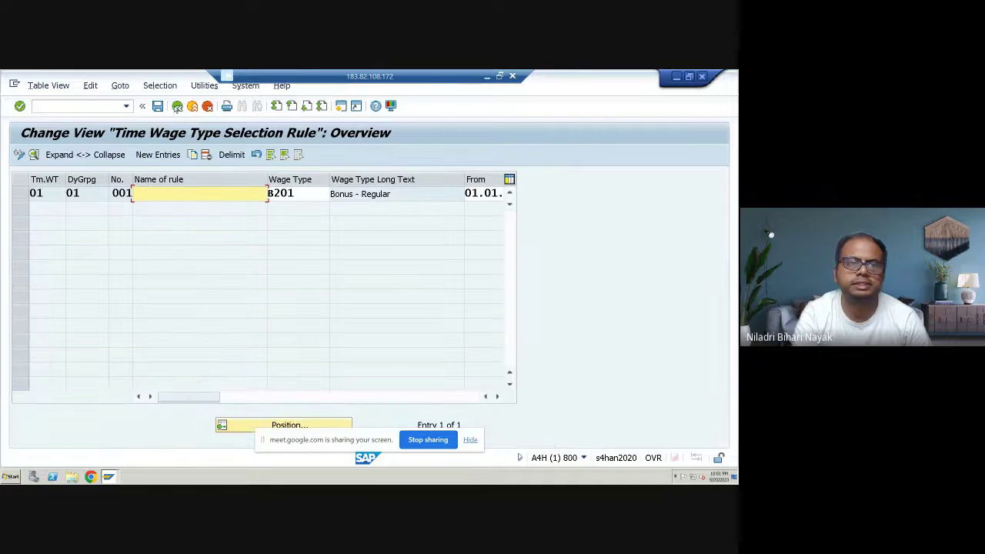
{"action": "left_click", "coordinate": [486, 76]}
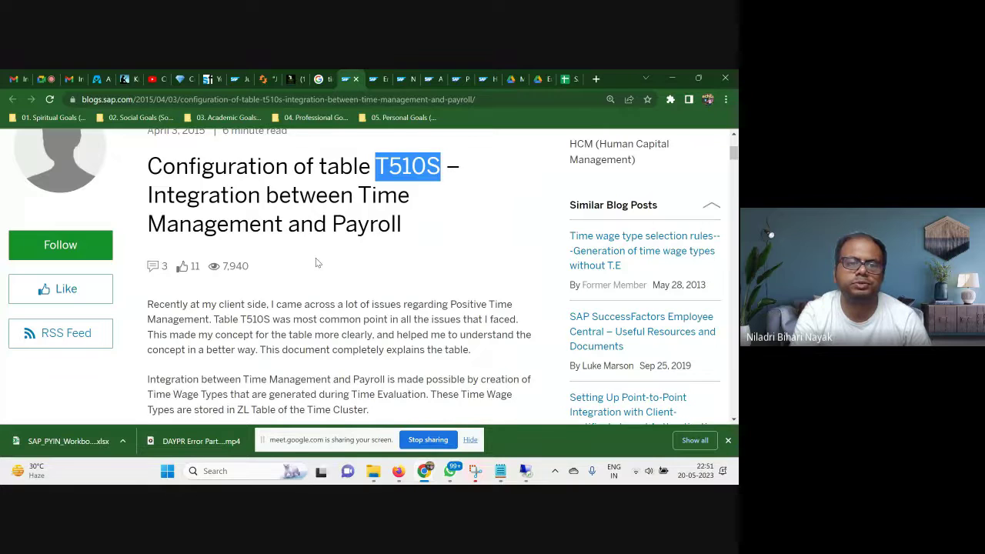
Step: Scroll down through the T510S configuration blog
{"action": "scroll", "coordinate": [315, 262], "scroll_direction": "down", "scroll_amount": 6}
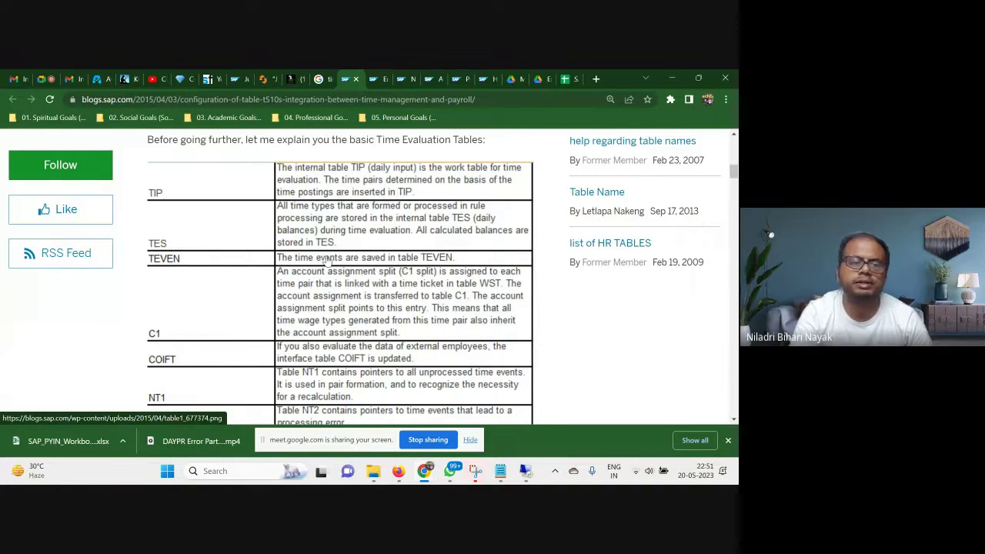
{"action": "scroll", "coordinate": [330, 261], "scroll_direction": "down", "scroll_amount": 1}
{"action": "scroll", "coordinate": [331, 262], "scroll_direction": "down", "scroll_amount": 2}
{"action": "scroll", "coordinate": [321, 262], "scroll_direction": "down", "scroll_amount": 6}
{"action": "scroll", "coordinate": [303, 266], "scroll_direction": "down", "scroll_amount": 3}
{"action": "scroll", "coordinate": [303, 266], "scroll_direction": "down", "scroll_amount": 10}
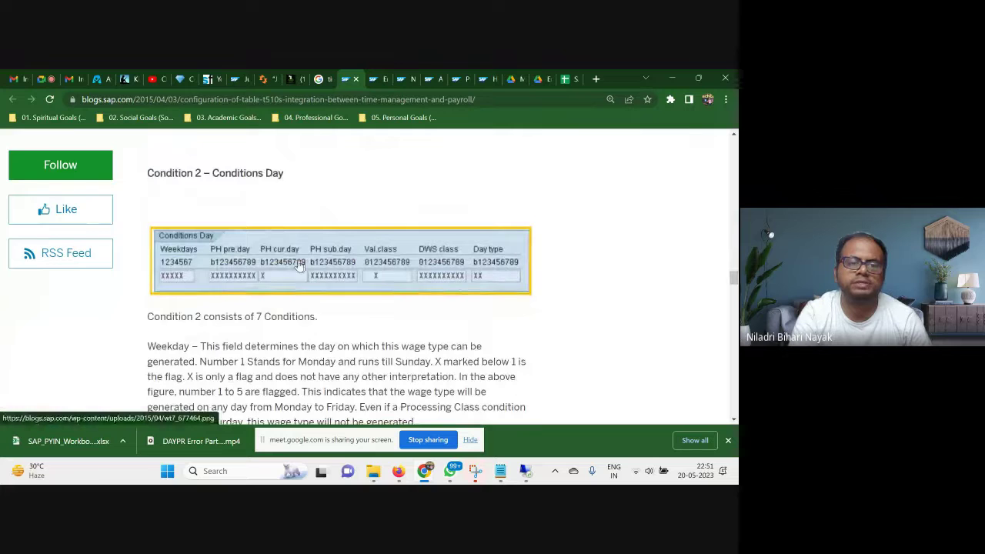
{"action": "scroll", "coordinate": [300, 266], "scroll_direction": "down", "scroll_amount": 10}
{"action": "scroll", "coordinate": [299, 266], "scroll_direction": "down", "scroll_amount": 12}
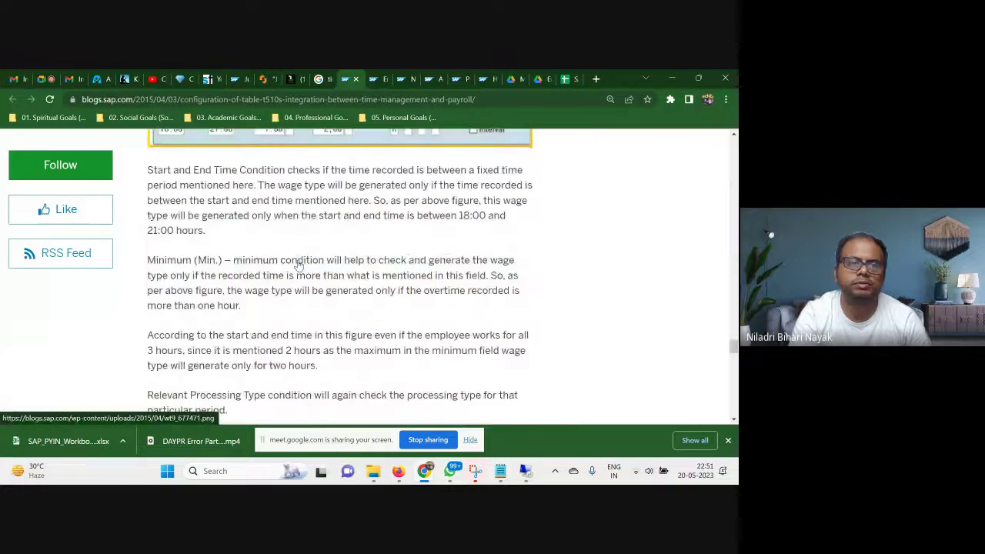
Step: Compare the Error in Payroll Run question, the T555Z no-entry question and the T510S blog
{"action": "left_click", "coordinate": [380, 77]}
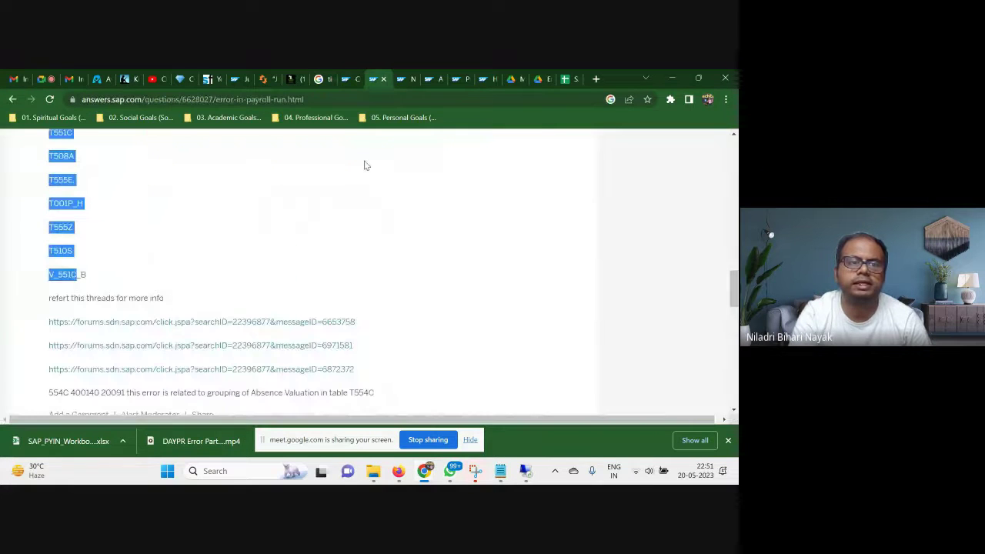
{"action": "scroll", "coordinate": [362, 231], "scroll_direction": "up", "scroll_amount": 5}
{"action": "left_click", "coordinate": [411, 76]}
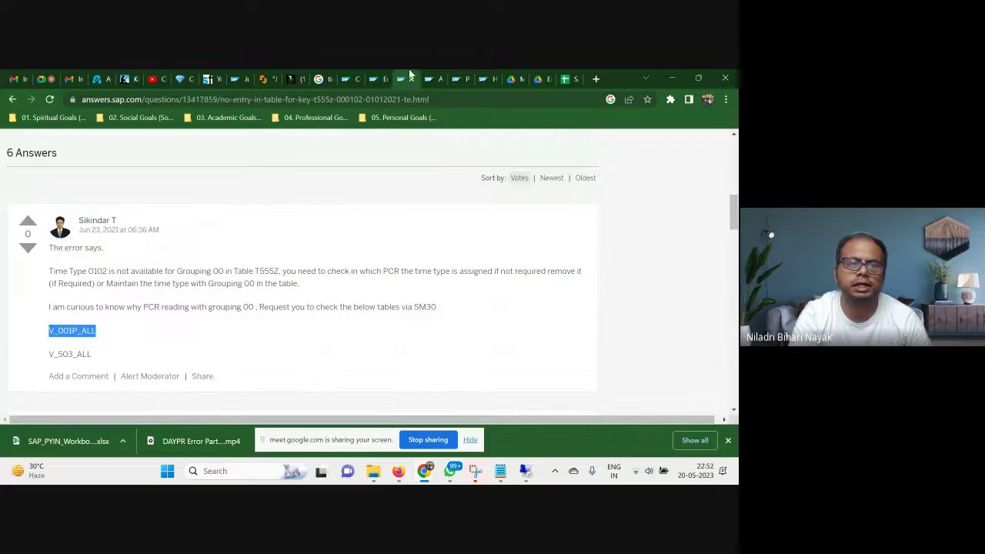
{"action": "scroll", "coordinate": [403, 275], "scroll_direction": "up", "scroll_amount": 8}
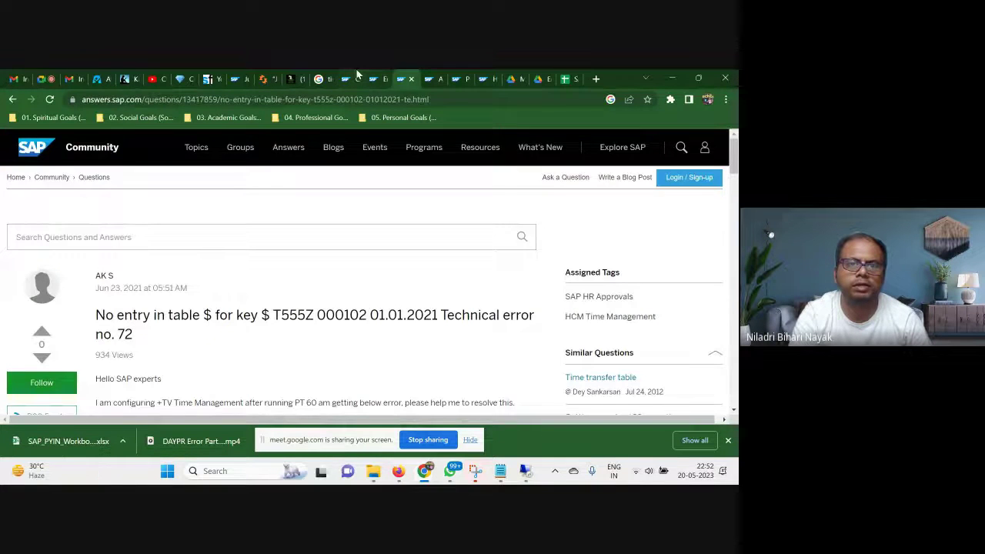
{"action": "left_click", "coordinate": [352, 77]}
{"action": "scroll", "coordinate": [370, 199], "scroll_direction": "up", "scroll_amount": 10}
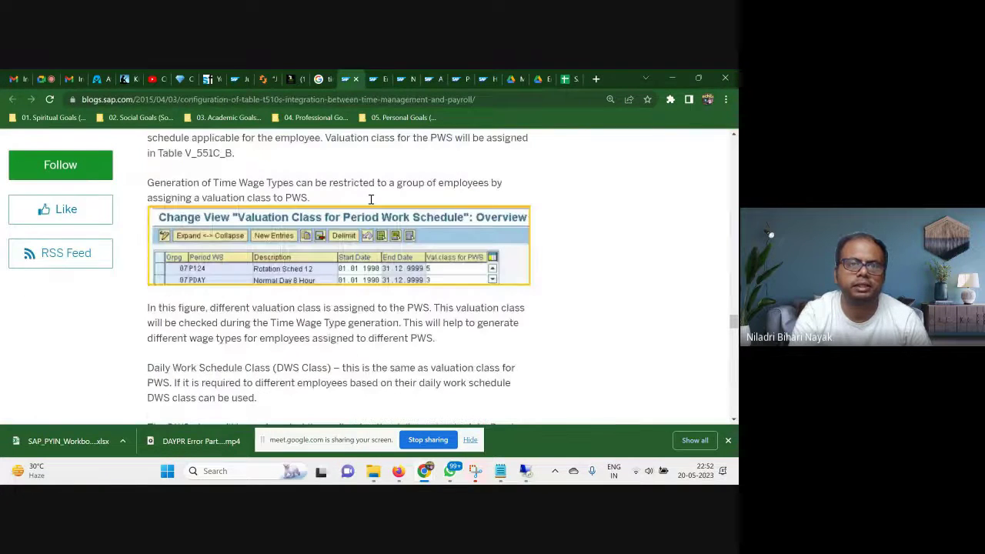
{"action": "scroll", "coordinate": [370, 200], "scroll_direction": "up", "scroll_amount": 3}
{"action": "left_click", "coordinate": [379, 78]}
{"action": "scroll", "coordinate": [429, 250], "scroll_direction": "up", "scroll_amount": 8}
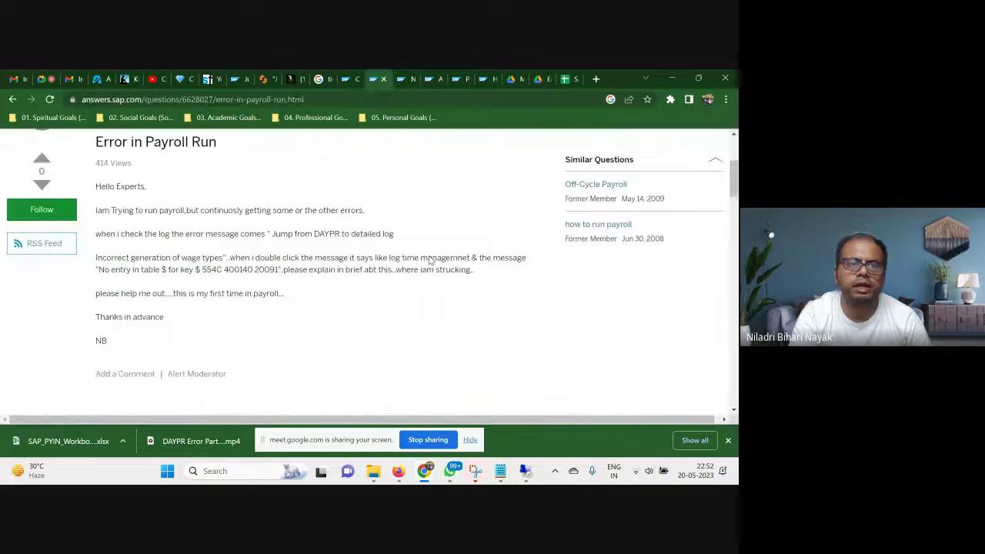
{"action": "scroll", "coordinate": [428, 254], "scroll_direction": "up", "scroll_amount": 3}
{"action": "left_click", "coordinate": [405, 79]}
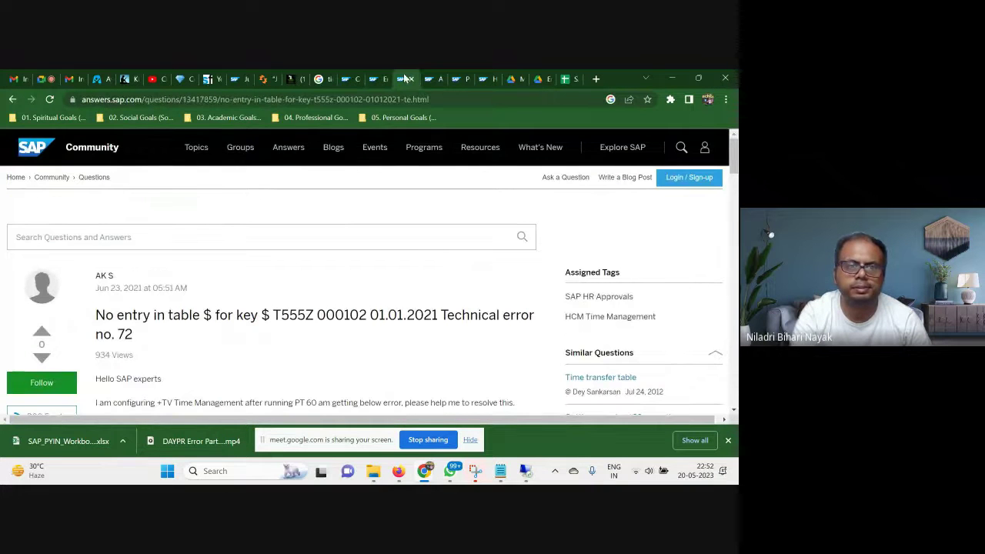
Step: Close the T555Z no-entry question and SAP Learning Hub tabs, returning to the T510S blog
{"action": "left_click", "coordinate": [410, 79]}
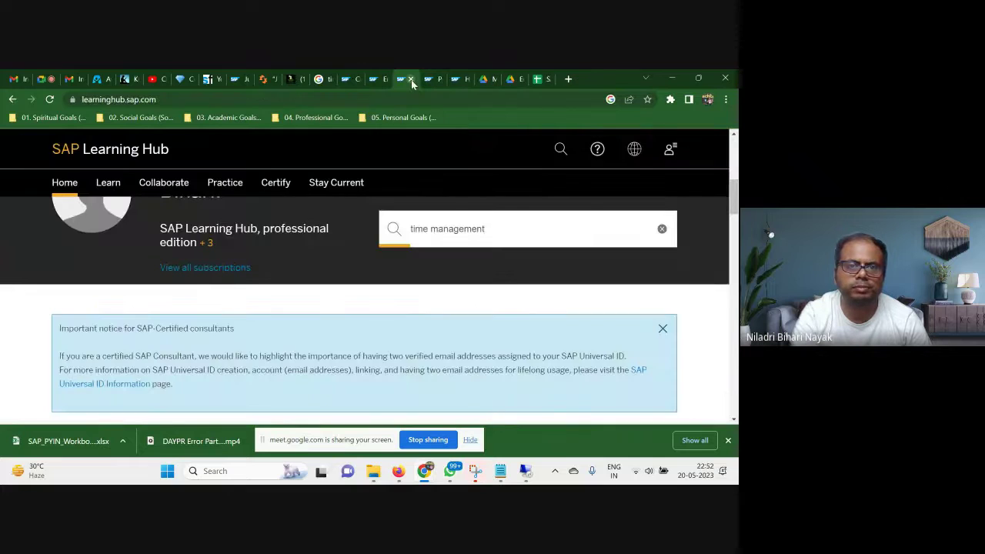
{"action": "left_click", "coordinate": [410, 79]}
{"action": "left_click", "coordinate": [456, 77]}
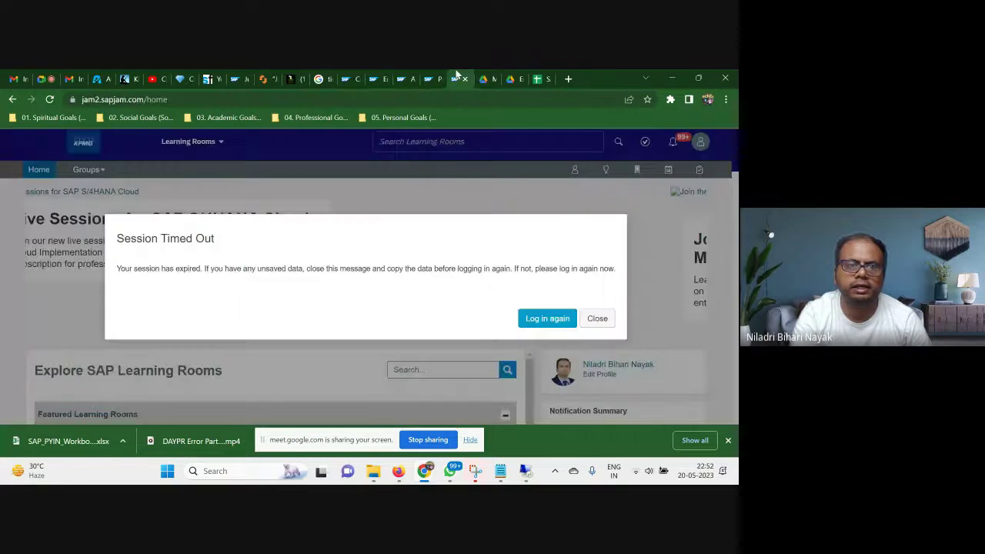
{"action": "left_click", "coordinate": [354, 77]}
Step: Scroll to the blog's introduction and bring up options for the Time wage type selection rules post
{"action": "scroll", "coordinate": [323, 299], "scroll_direction": "up", "scroll_amount": 5}
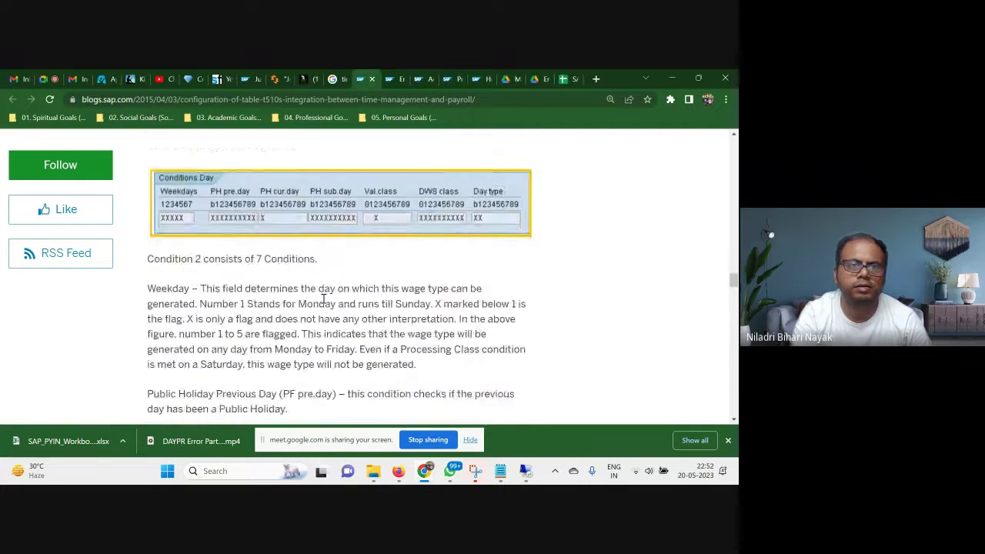
{"action": "scroll", "coordinate": [323, 300], "scroll_direction": "up", "scroll_amount": 10}
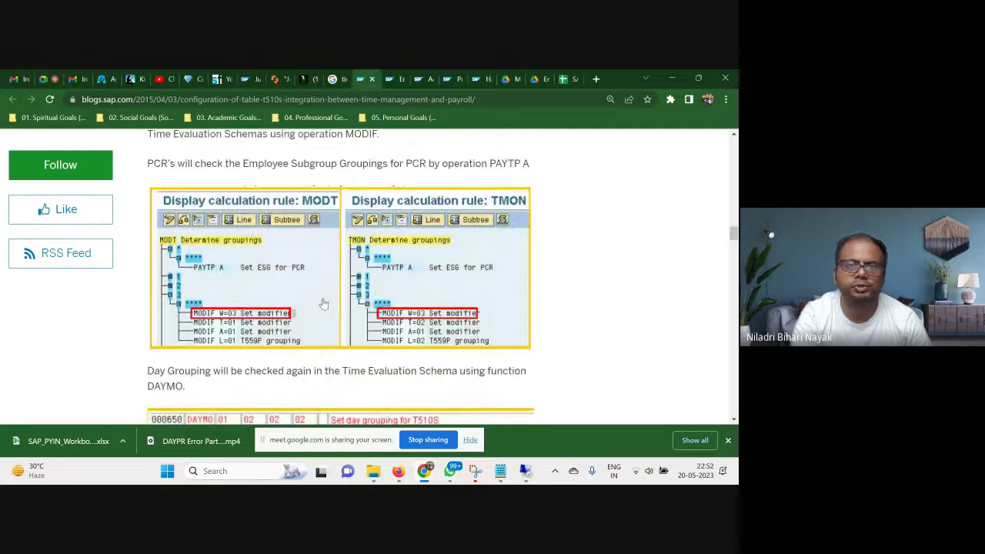
{"action": "scroll", "coordinate": [323, 304], "scroll_direction": "up", "scroll_amount": 15}
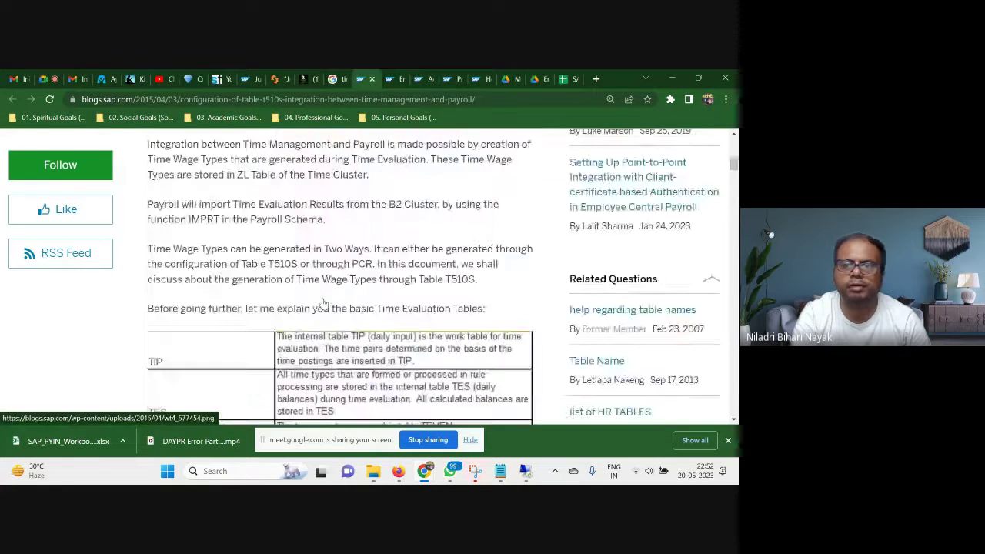
{"action": "scroll", "coordinate": [323, 304], "scroll_direction": "up", "scroll_amount": 1}
{"action": "scroll", "coordinate": [323, 303], "scroll_direction": "up", "scroll_amount": 2}
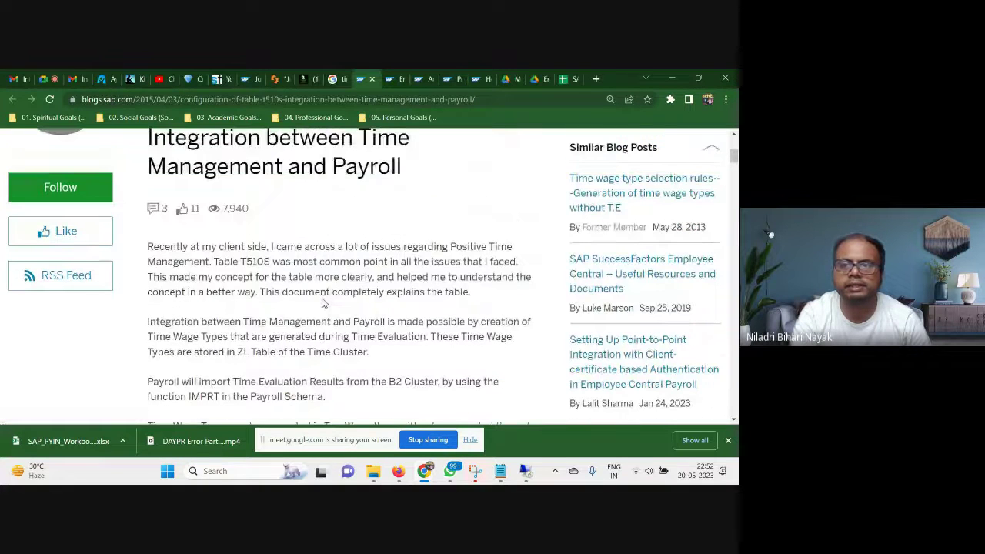
{"action": "scroll", "coordinate": [323, 303], "scroll_direction": "up", "scroll_amount": 1}
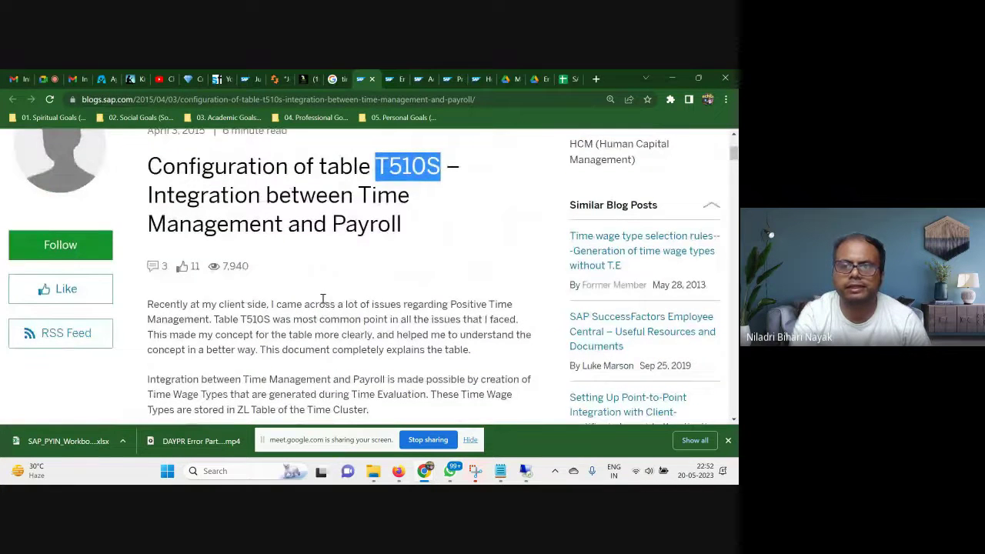
{"action": "scroll", "coordinate": [323, 300], "scroll_direction": "down", "scroll_amount": 1}
{"action": "scroll", "coordinate": [323, 299], "scroll_direction": "down", "scroll_amount": 1}
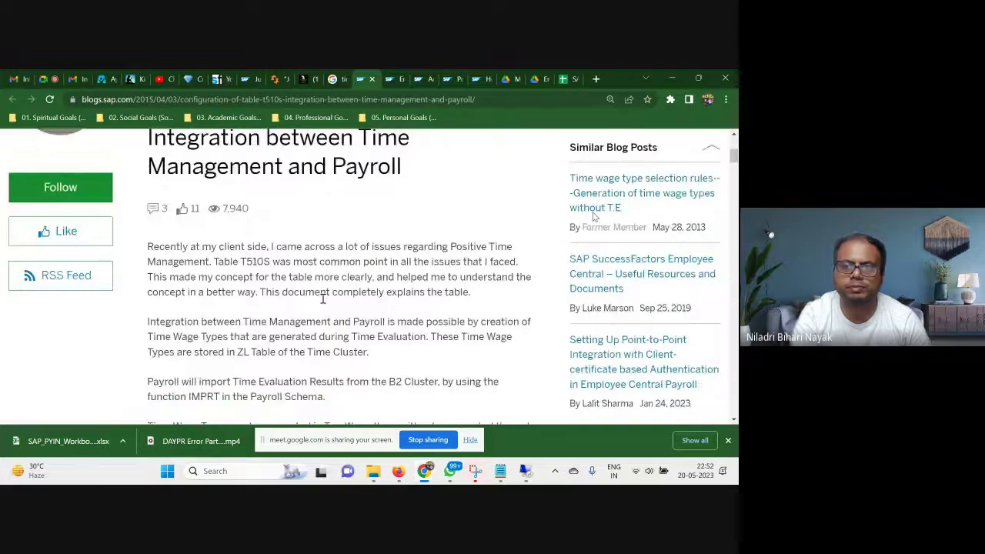
{"action": "right_click", "coordinate": [605, 201]}
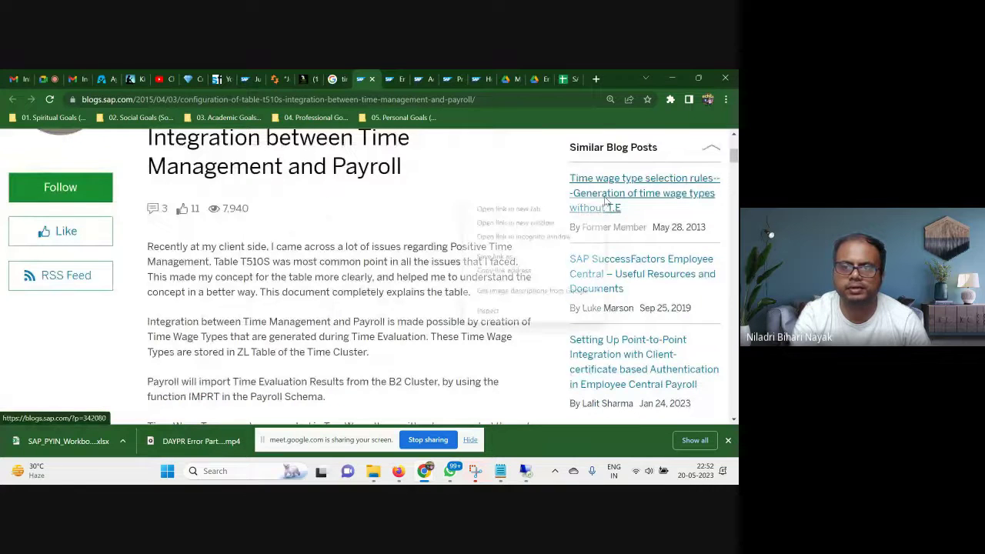
{"action": "left_click", "coordinate": [548, 210]}
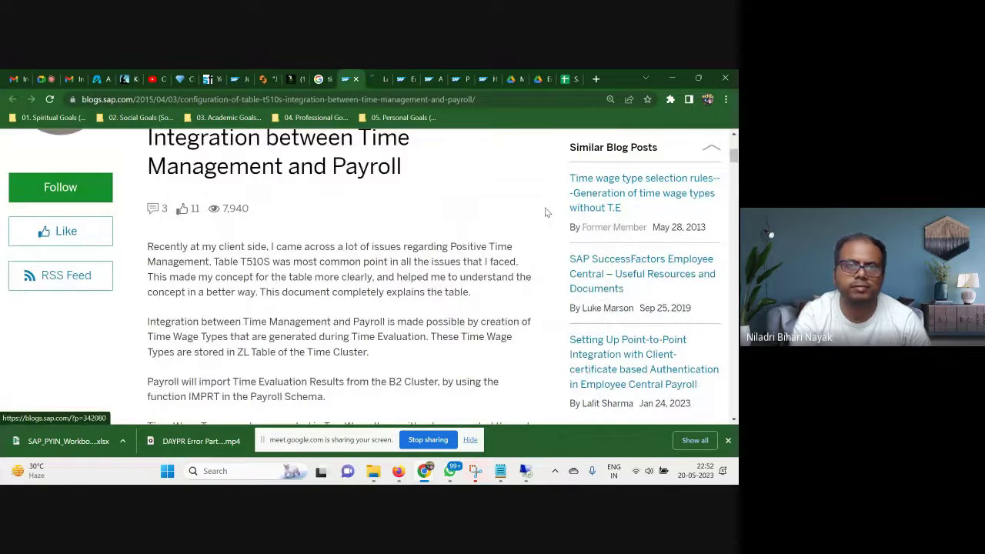
{"action": "left_click", "coordinate": [380, 77]}
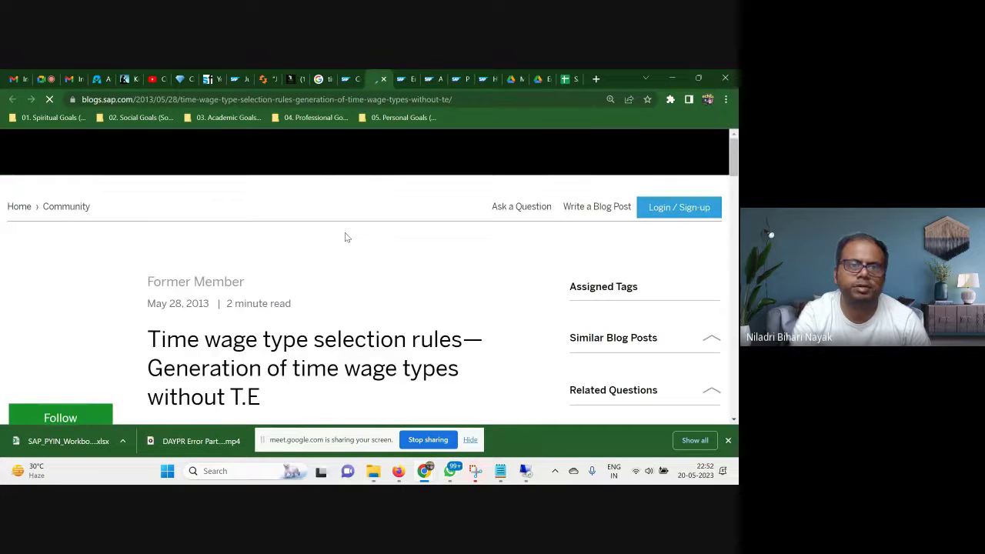
{"action": "scroll", "coordinate": [345, 237], "scroll_direction": "down", "scroll_amount": 2}
{"action": "scroll", "coordinate": [300, 219], "scroll_direction": "down", "scroll_amount": 1}
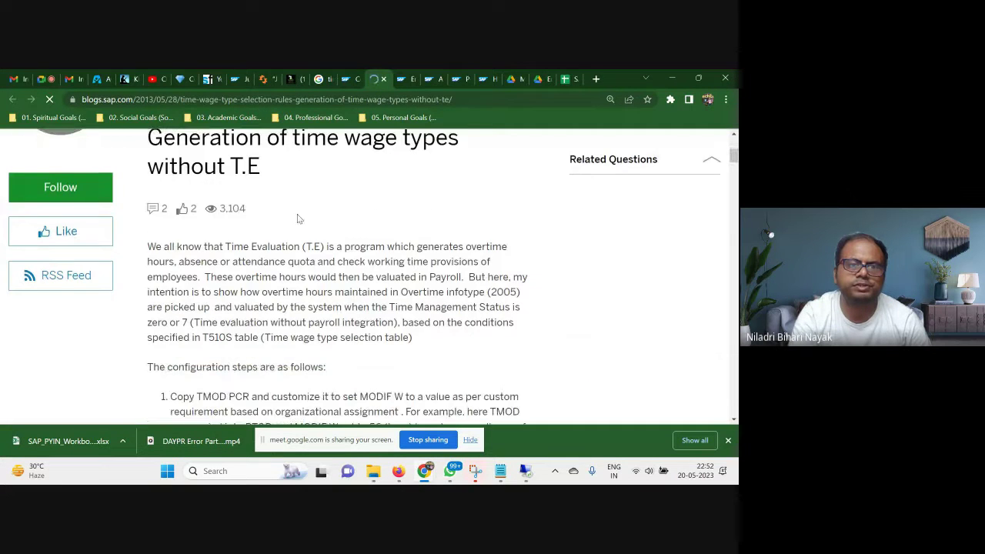
{"action": "scroll", "coordinate": [326, 260], "scroll_direction": "down", "scroll_amount": 2}
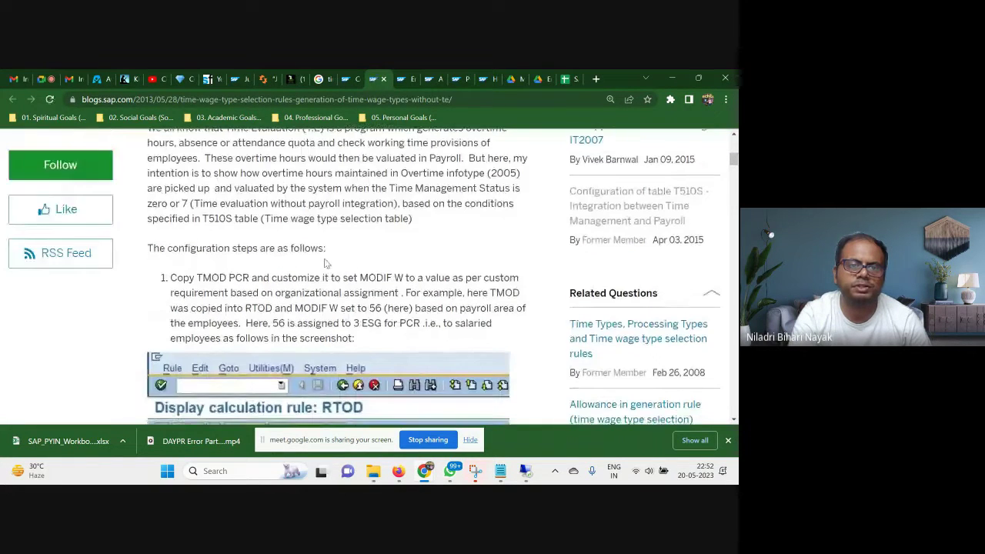
{"action": "scroll", "coordinate": [325, 264], "scroll_direction": "down", "scroll_amount": 12}
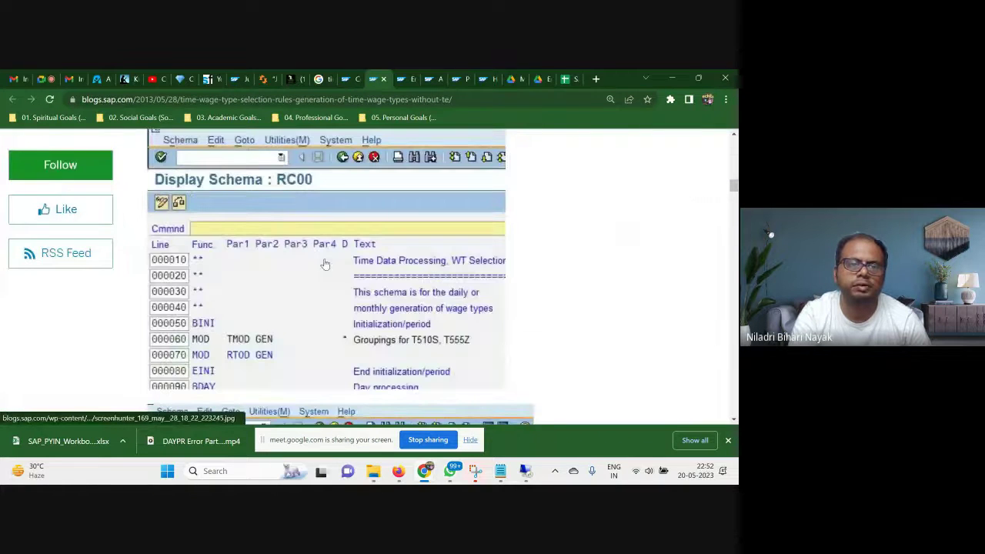
{"action": "scroll", "coordinate": [326, 264], "scroll_direction": "down", "scroll_amount": 10}
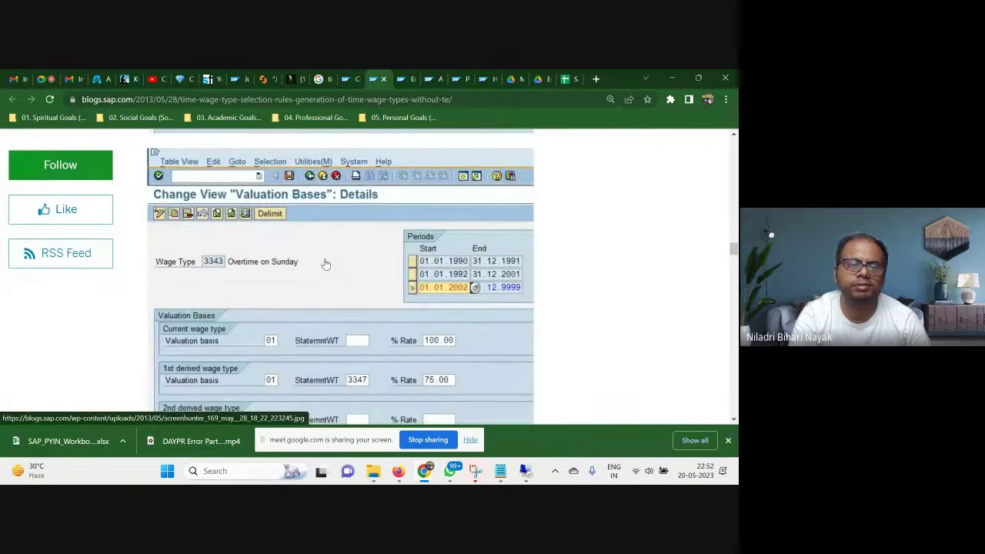
{"action": "scroll", "coordinate": [325, 264], "scroll_direction": "down", "scroll_amount": 5}
{"action": "scroll", "coordinate": [325, 264], "scroll_direction": "up", "scroll_amount": 1}
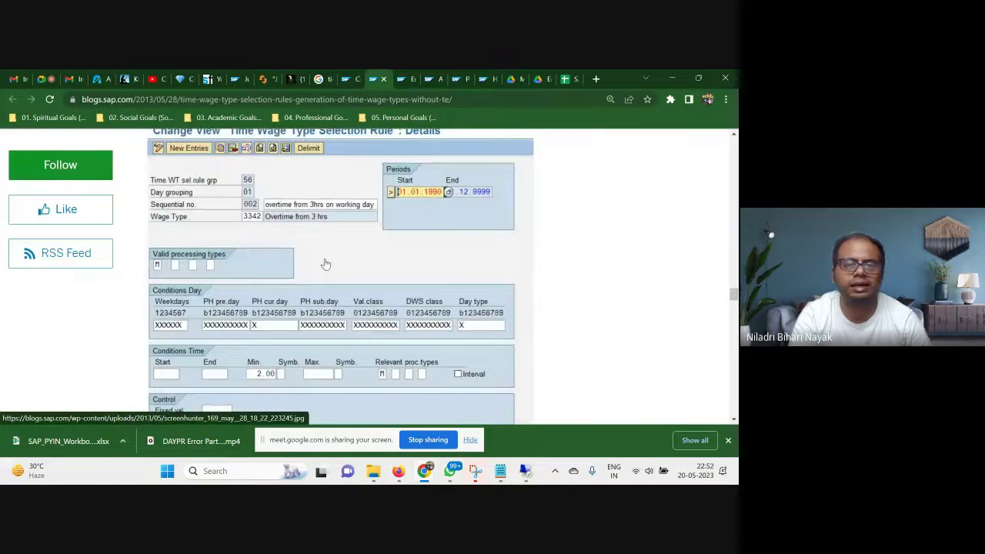
{"action": "scroll", "coordinate": [326, 264], "scroll_direction": "down", "scroll_amount": 6}
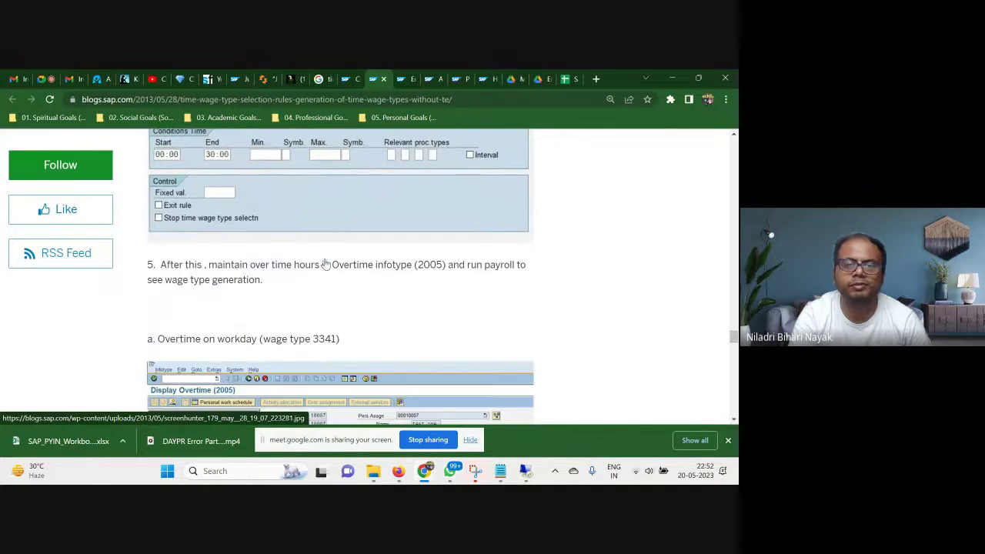
{"action": "scroll", "coordinate": [326, 264], "scroll_direction": "down", "scroll_amount": 15}
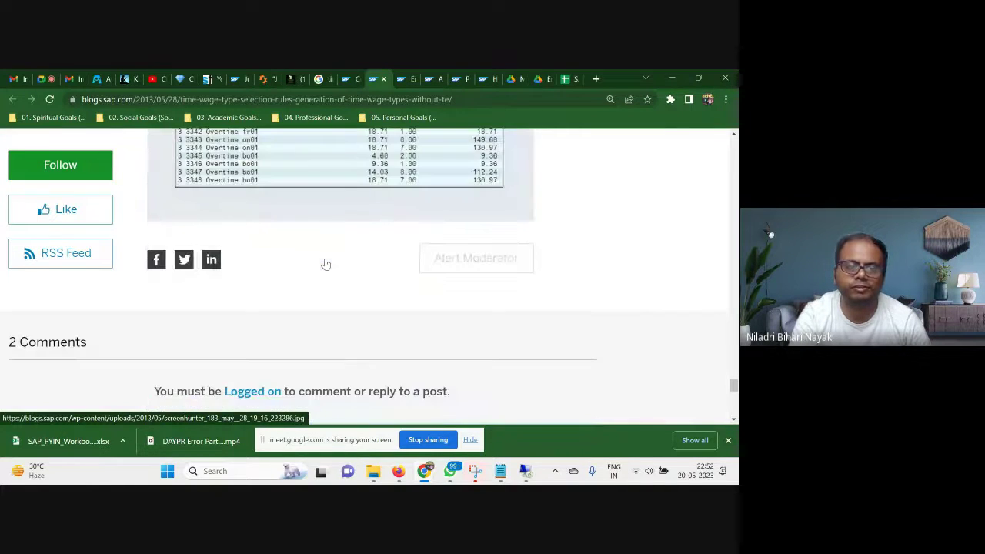
{"action": "scroll", "coordinate": [325, 264], "scroll_direction": "down", "scroll_amount": 5}
{"action": "scroll", "coordinate": [325, 264], "scroll_direction": "up", "scroll_amount": 5}
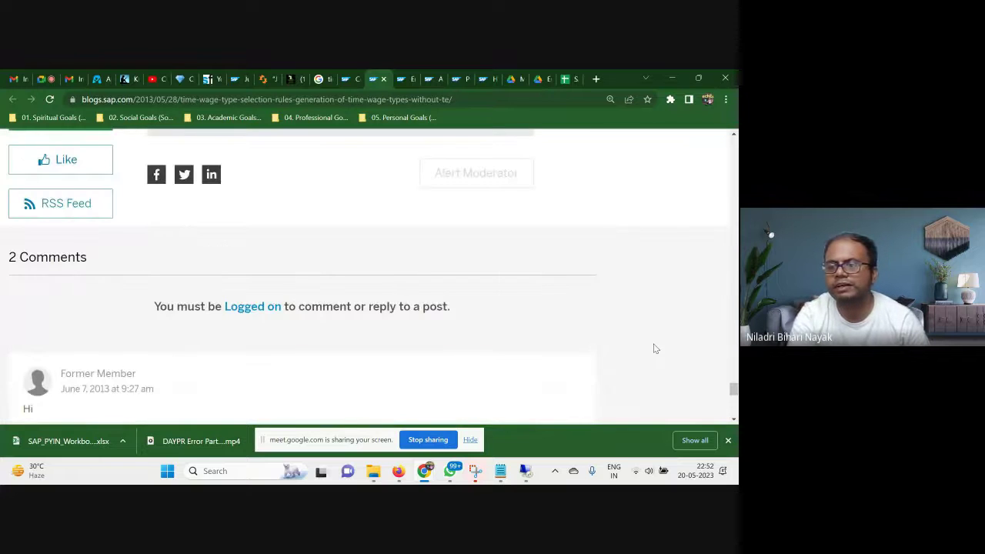
{"action": "left_click_drag", "start_coordinate": [734, 391], "coordinate": [734, 134]}
{"action": "scroll", "coordinate": [469, 277], "scroll_direction": "down", "scroll_amount": 10}
Step: Read the T510S integration blog's tables down to the DAYMO Part1–Part4 day grouping explanation
{"action": "left_click", "coordinate": [351, 77]}
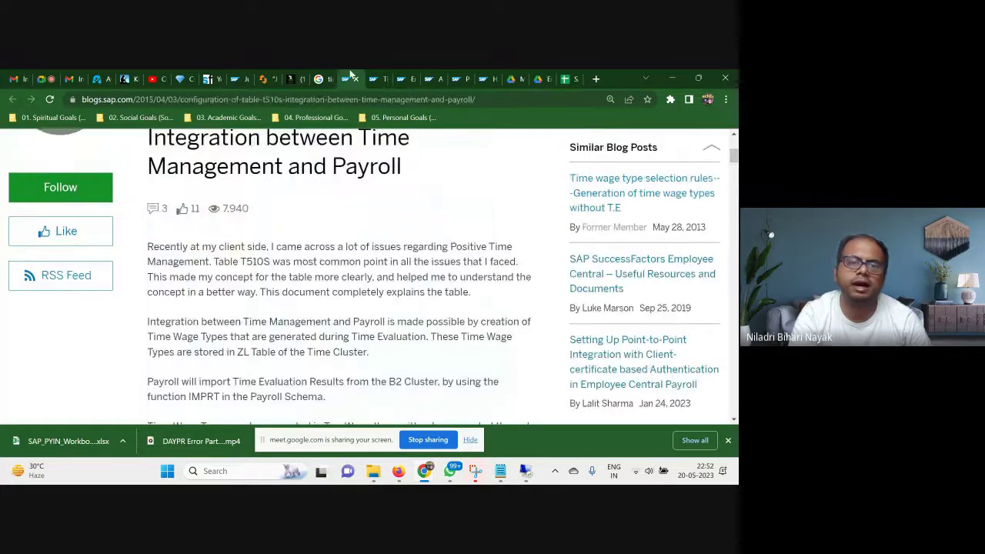
{"action": "scroll", "coordinate": [354, 327], "scroll_direction": "down", "scroll_amount": 6}
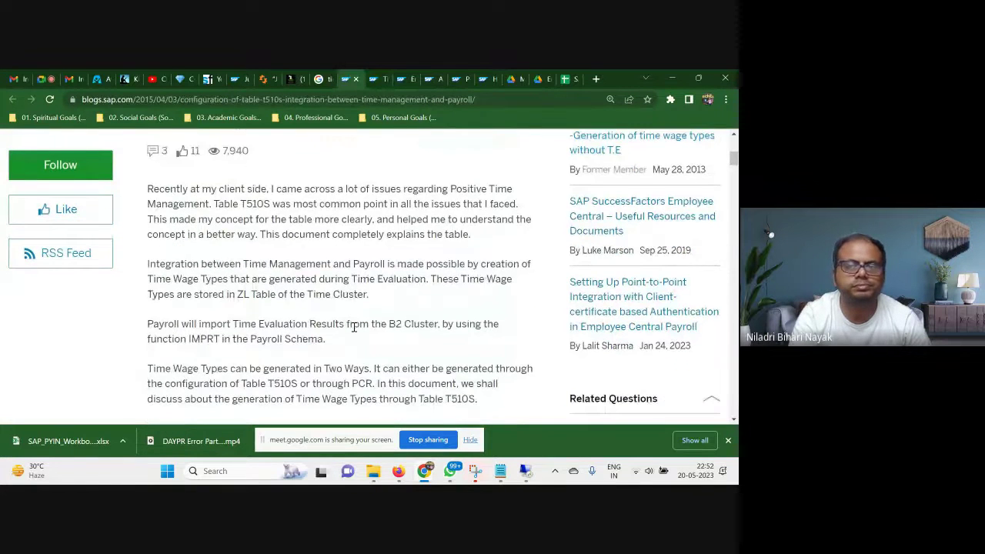
{"action": "scroll", "coordinate": [346, 333], "scroll_direction": "down", "scroll_amount": 5}
{"action": "scroll", "coordinate": [344, 333], "scroll_direction": "up", "scroll_amount": 9}
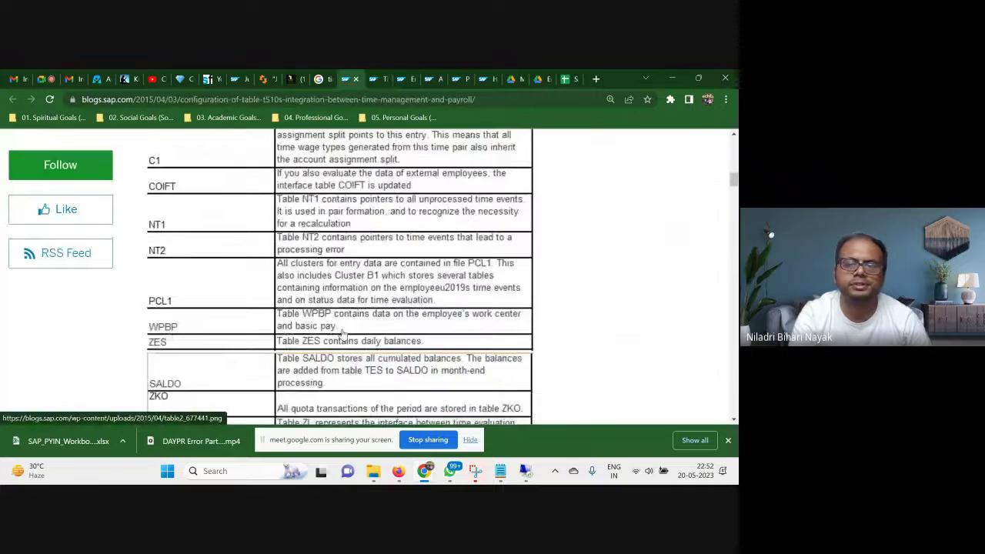
{"action": "scroll", "coordinate": [342, 335], "scroll_direction": "up", "scroll_amount": 5}
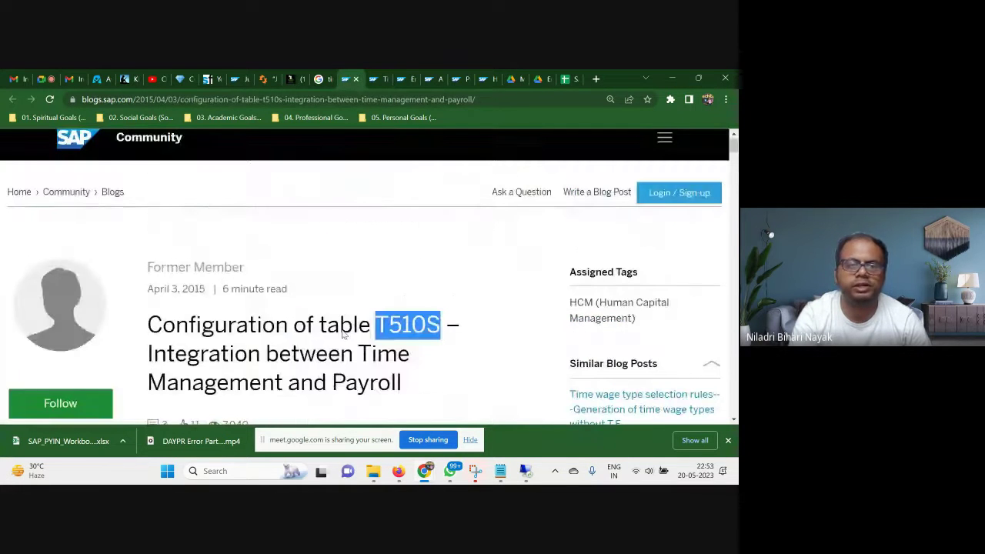
{"action": "scroll", "coordinate": [344, 334], "scroll_direction": "down", "scroll_amount": 8}
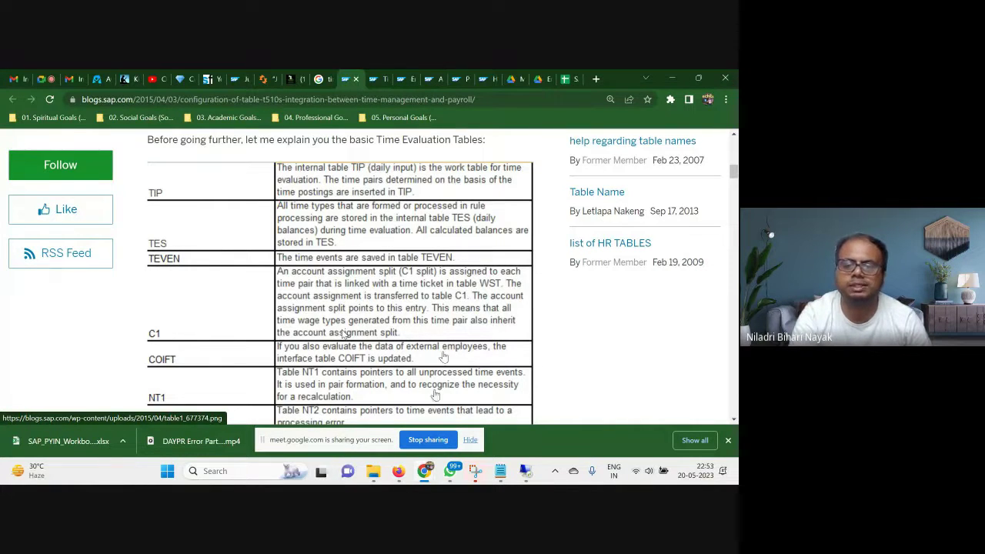
{"action": "scroll", "coordinate": [400, 345], "scroll_direction": "down", "scroll_amount": 1}
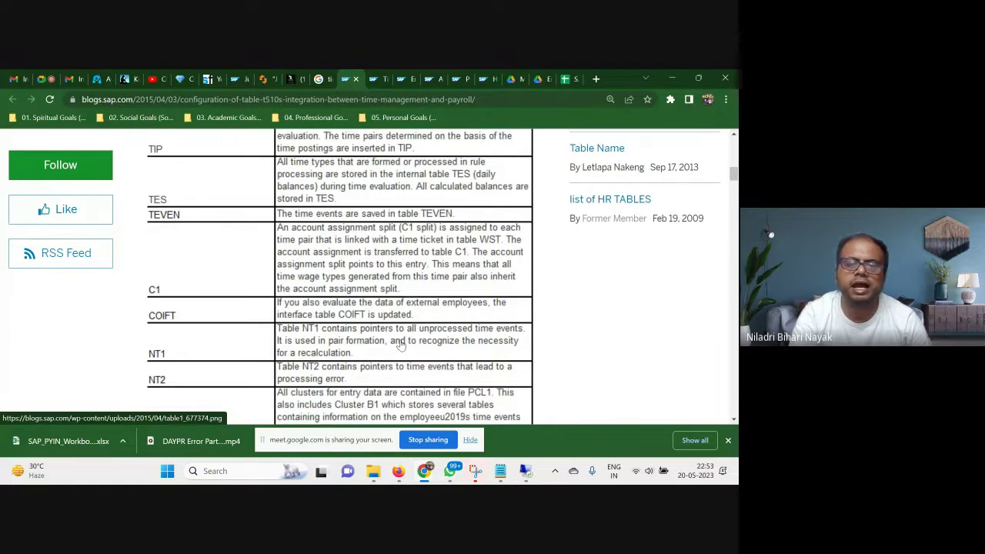
{"action": "scroll", "coordinate": [400, 346], "scroll_direction": "down", "scroll_amount": 20}
{"action": "scroll", "coordinate": [448, 395], "scroll_direction": "down", "scroll_amount": 1}
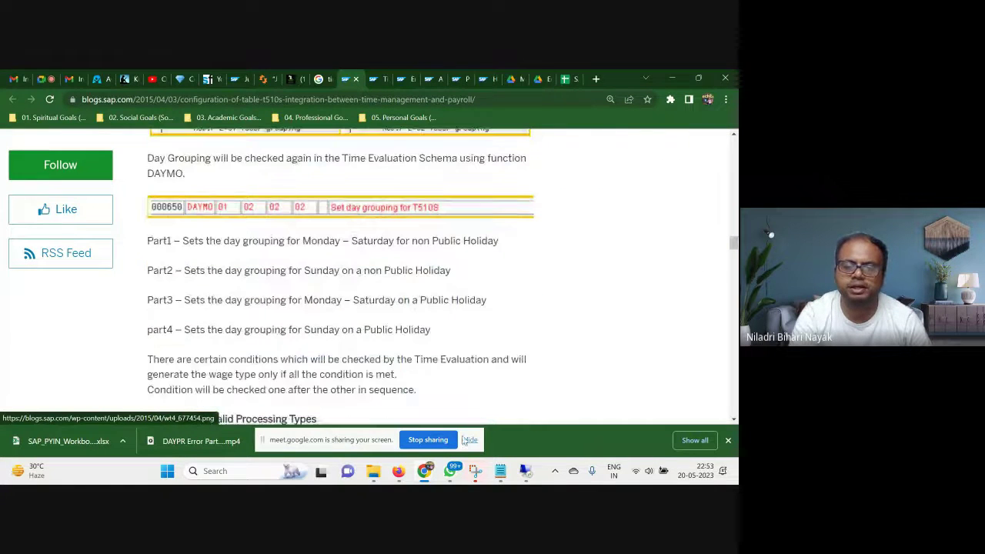
{"action": "mouse_move", "coordinate": [526, 475]}
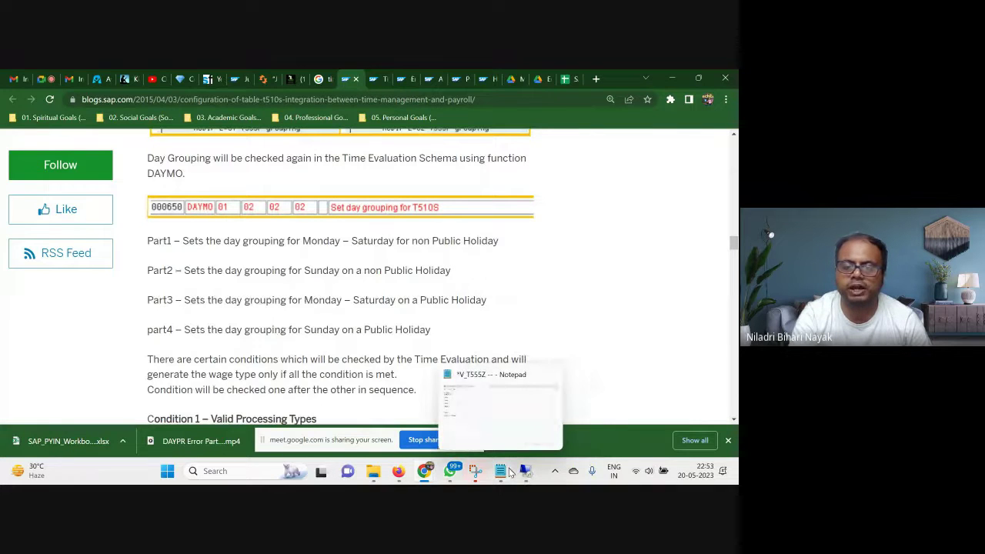
Step: Back in SAP GUI, start the India payroll driver /nPc00_M40_calc from the command history
{"action": "left_click", "coordinate": [526, 472]}
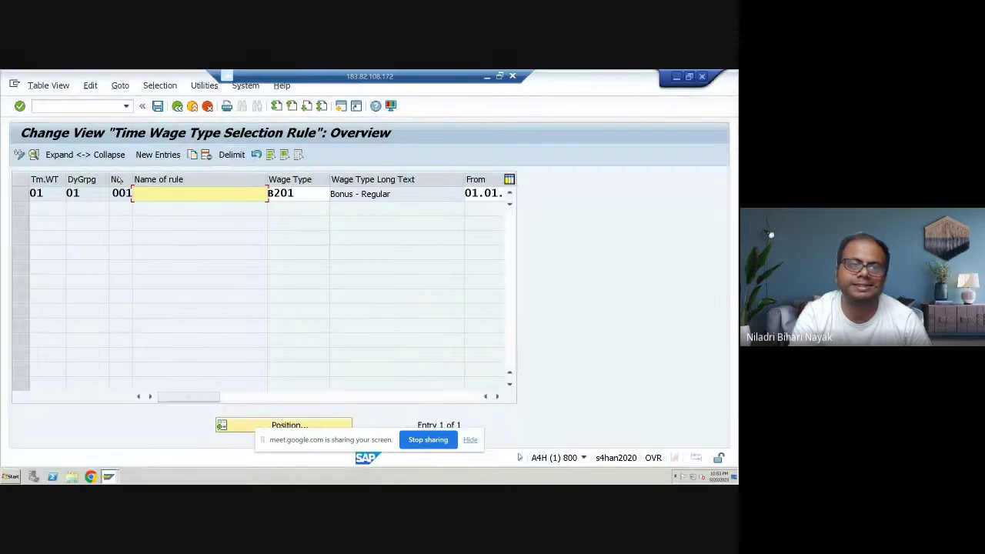
{"action": "left_click", "coordinate": [177, 106]}
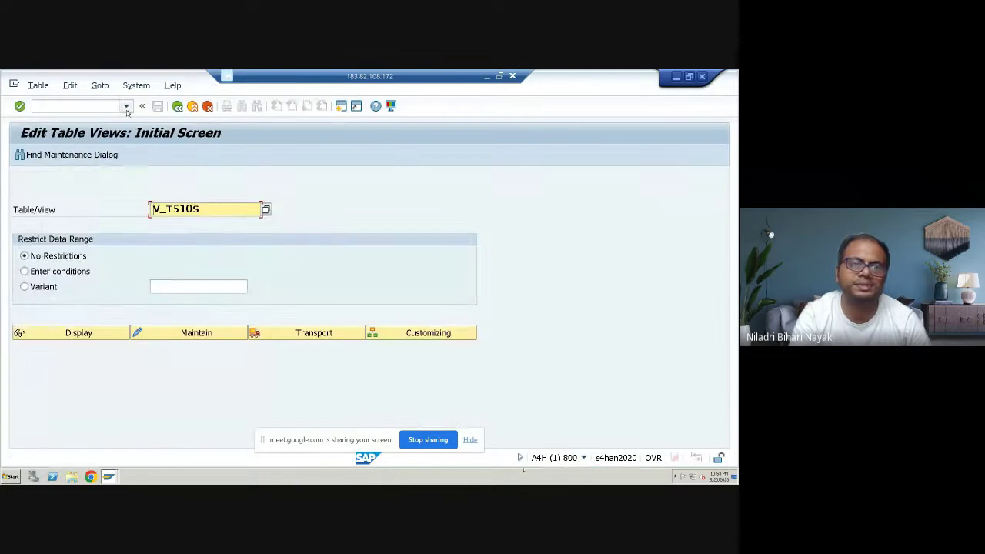
{"action": "left_click", "coordinate": [126, 105]}
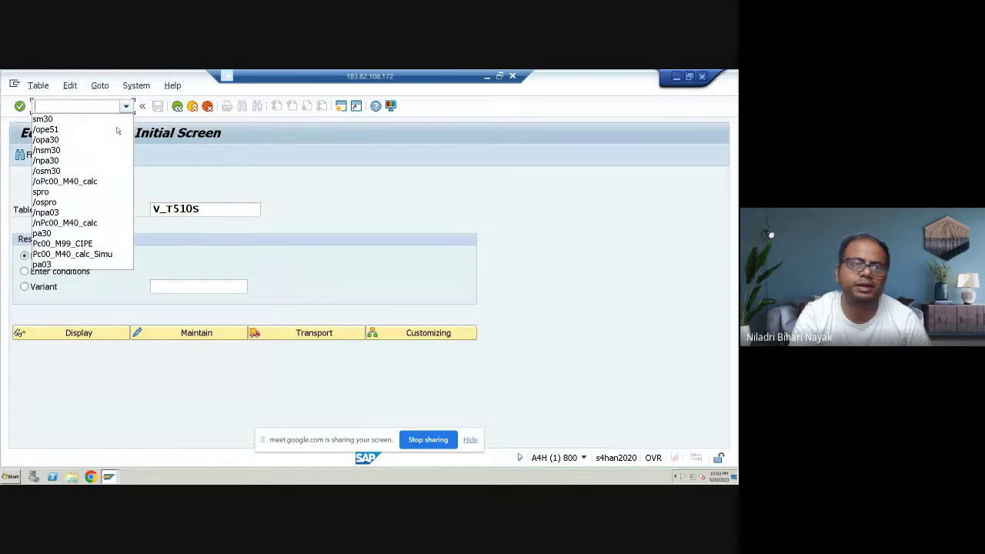
{"action": "left_click", "coordinate": [109, 223]}
{"action": "key", "text": "Return"}
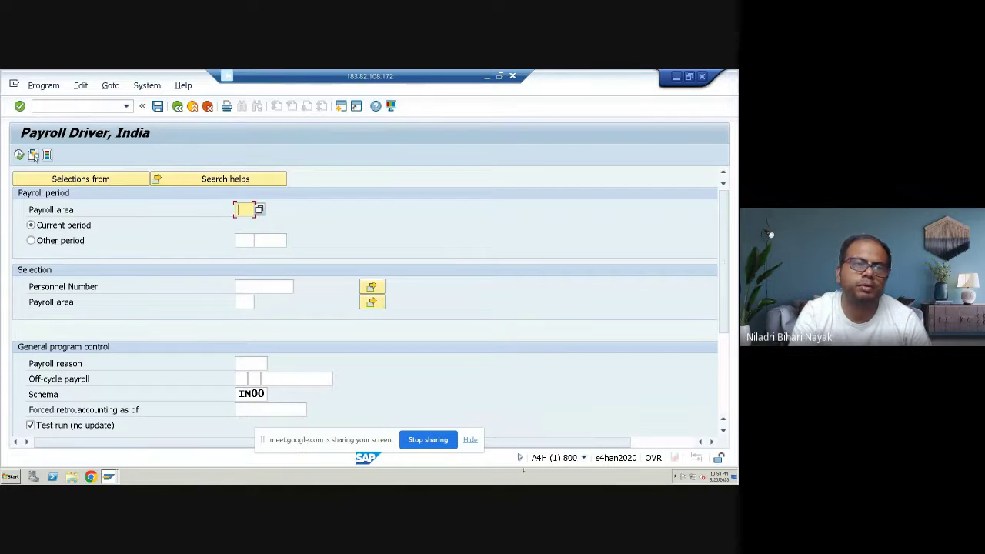
Step: Run the payroll driver with the DAYPR Related error variant and expand the successful personnel numbers
{"action": "left_click", "coordinate": [34, 156]}
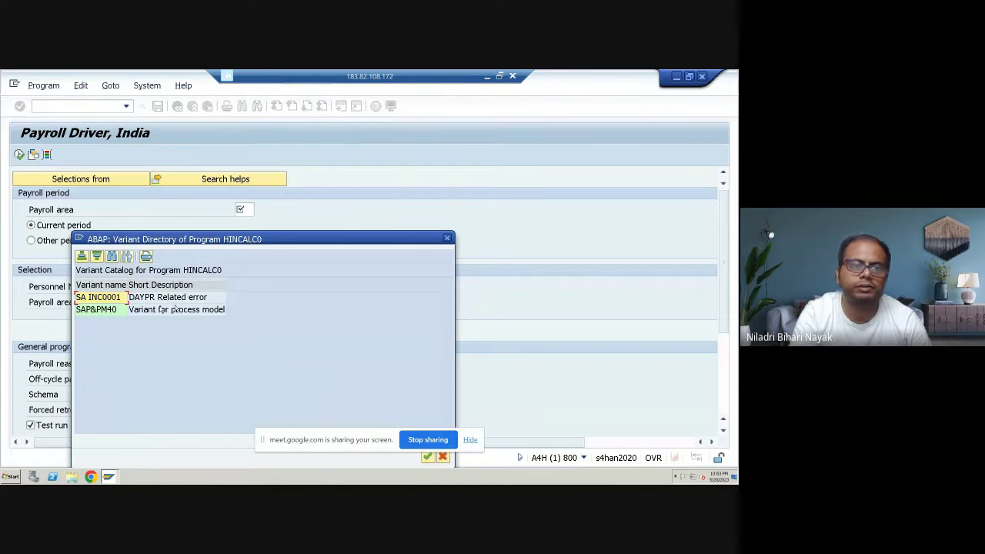
{"action": "left_click", "coordinate": [173, 300]}
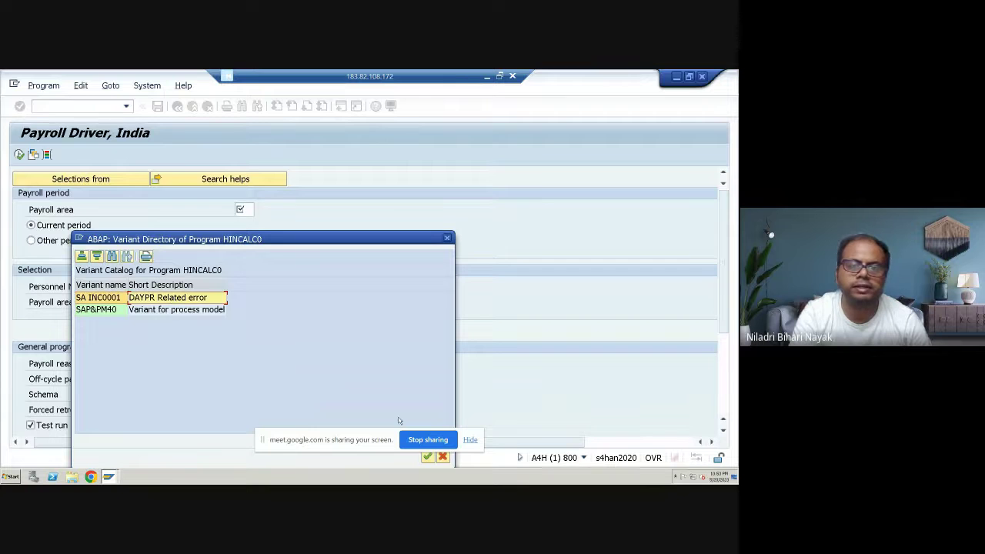
{"action": "left_click", "coordinate": [427, 457]}
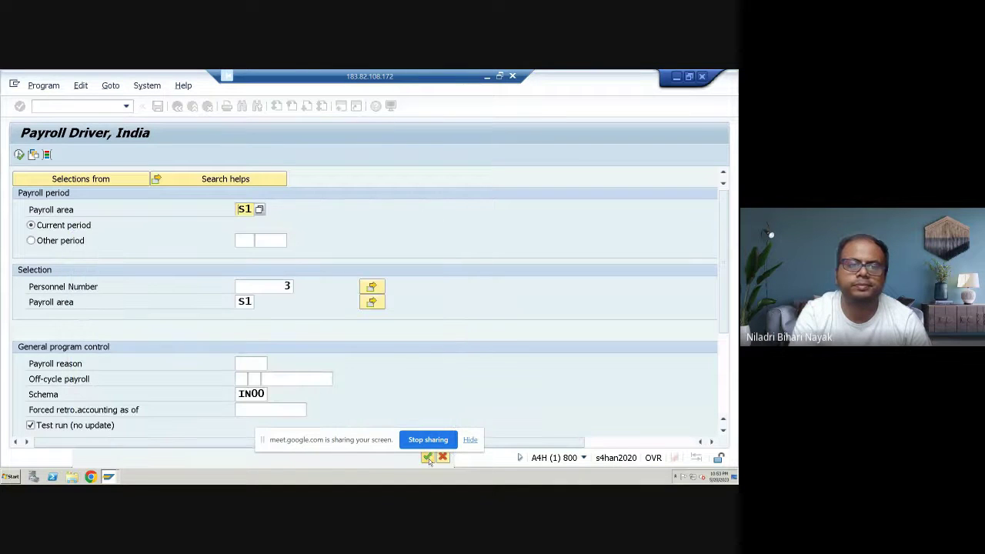
{"action": "left_click", "coordinate": [19, 155]}
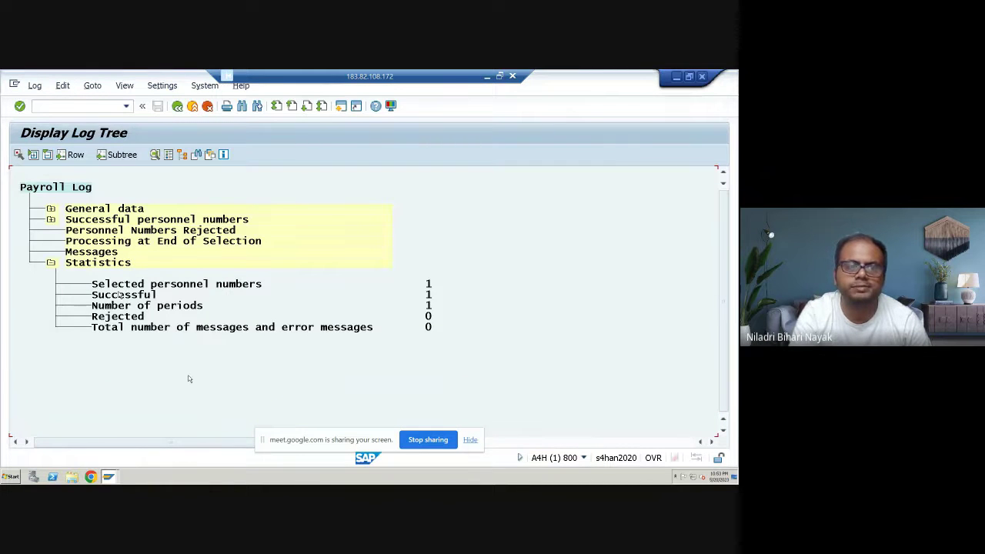
{"action": "left_click", "coordinate": [50, 219]}
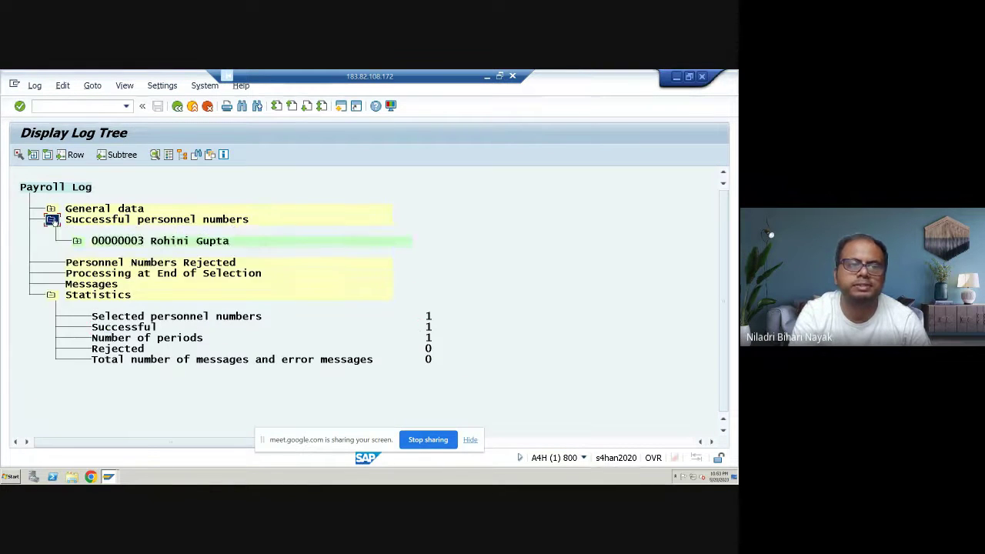
Step: Expand the employee's 01/2023 period through Processing of time data, RAB and IF PDC
{"action": "left_click", "coordinate": [77, 241]}
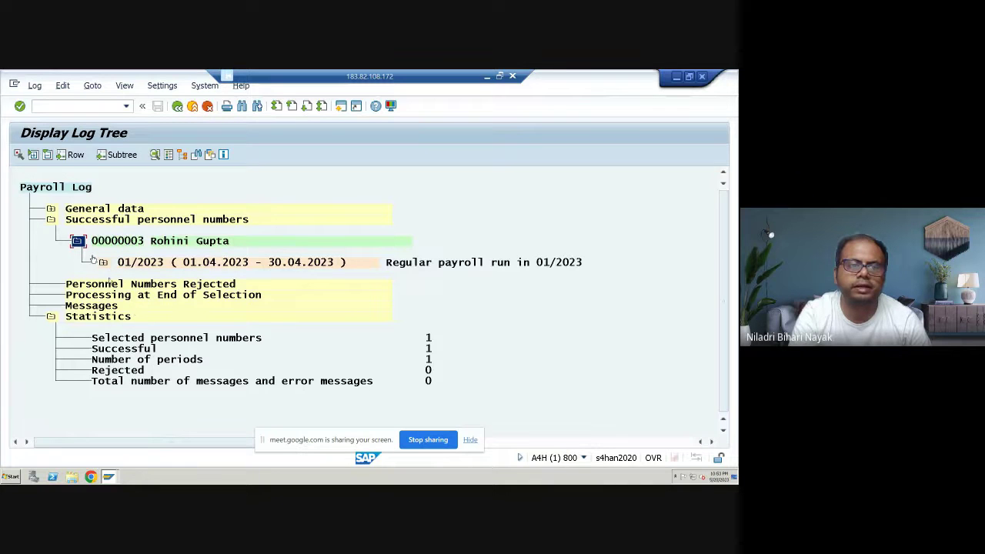
{"action": "left_click", "coordinate": [103, 262]}
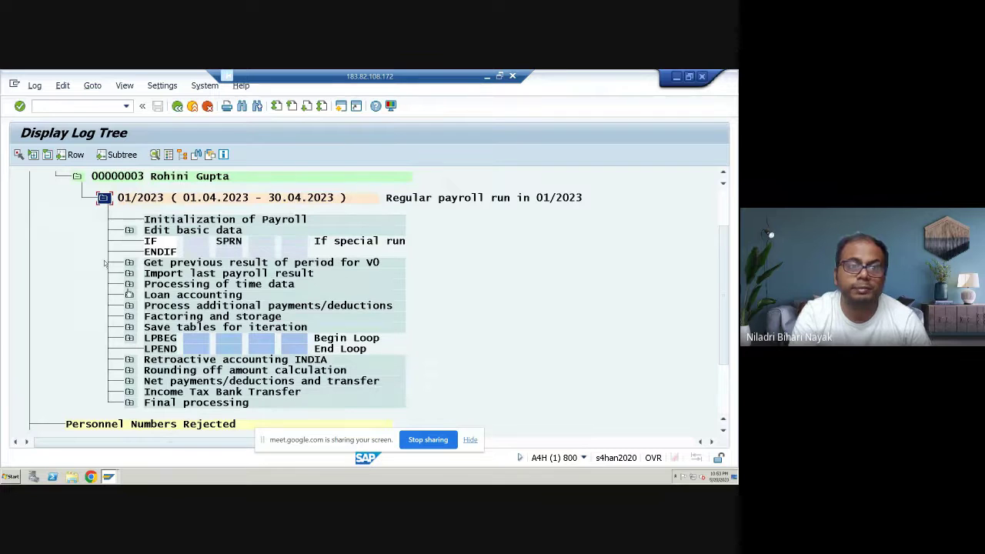
{"action": "left_click", "coordinate": [130, 284]}
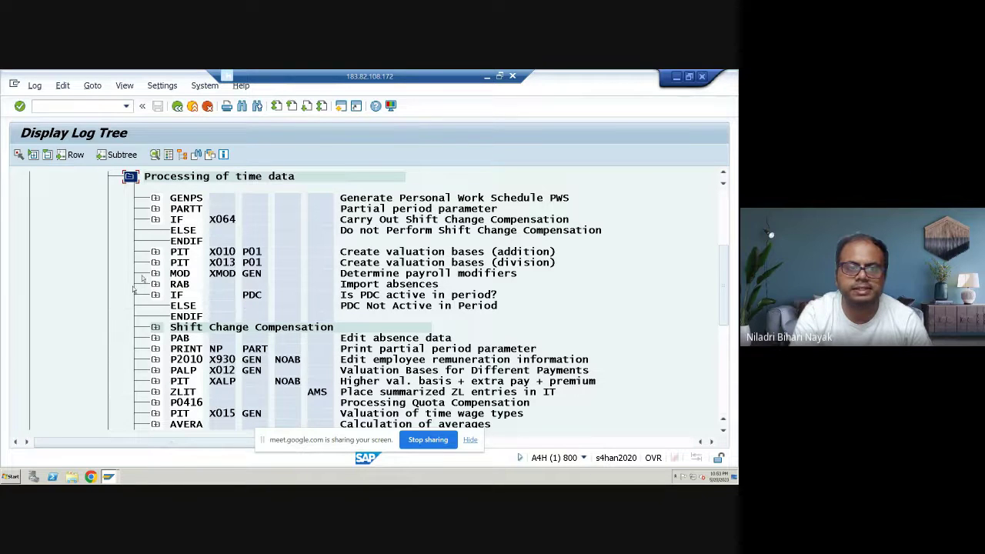
{"action": "scroll", "coordinate": [207, 306], "scroll_direction": "down", "scroll_amount": 3}
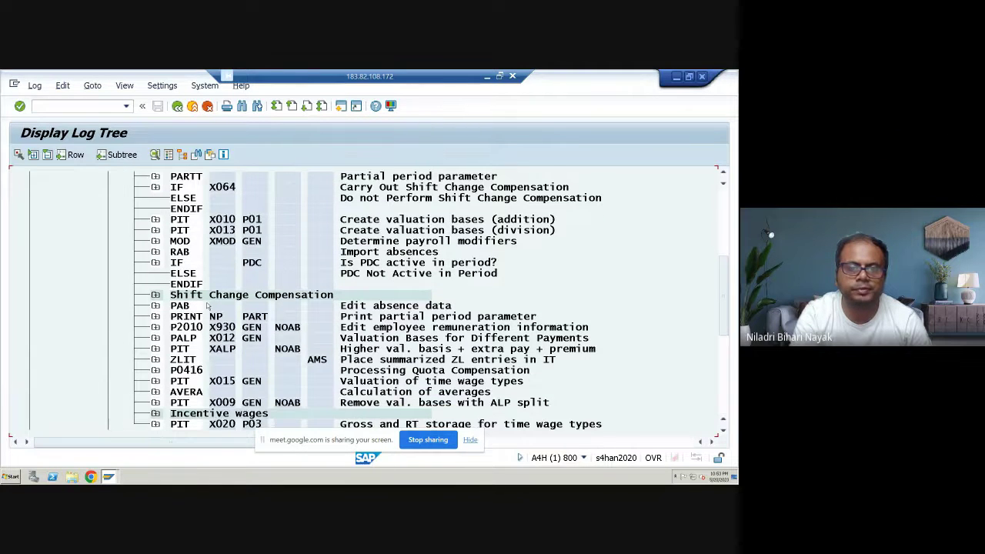
{"action": "scroll", "coordinate": [169, 263], "scroll_direction": "down", "scroll_amount": 1}
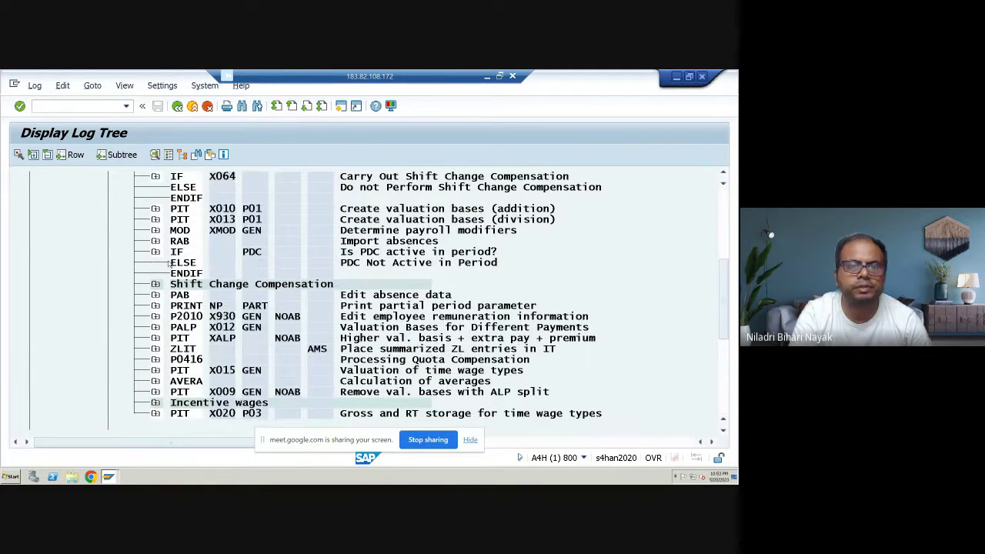
{"action": "scroll", "coordinate": [161, 247], "scroll_direction": "down", "scroll_amount": 1}
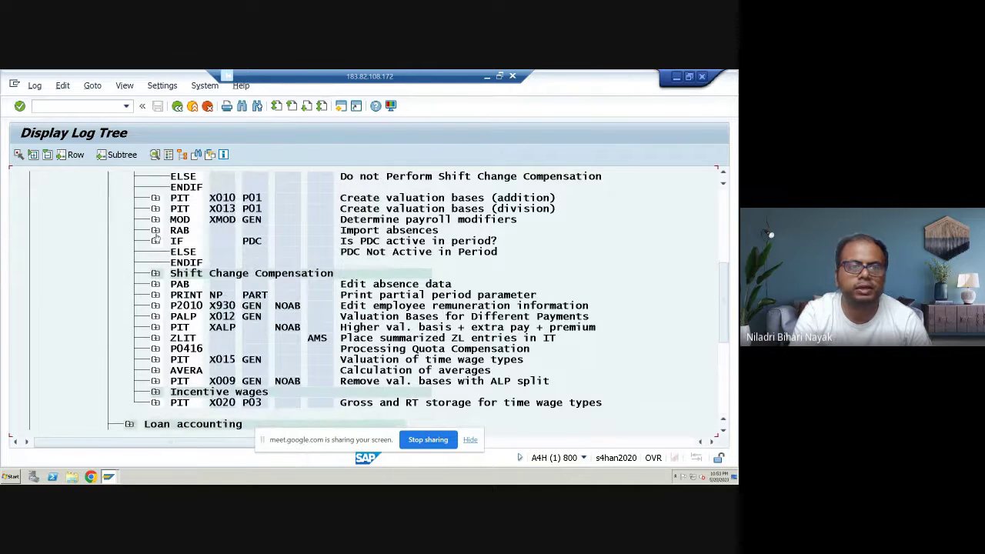
{"action": "left_click", "coordinate": [154, 231]}
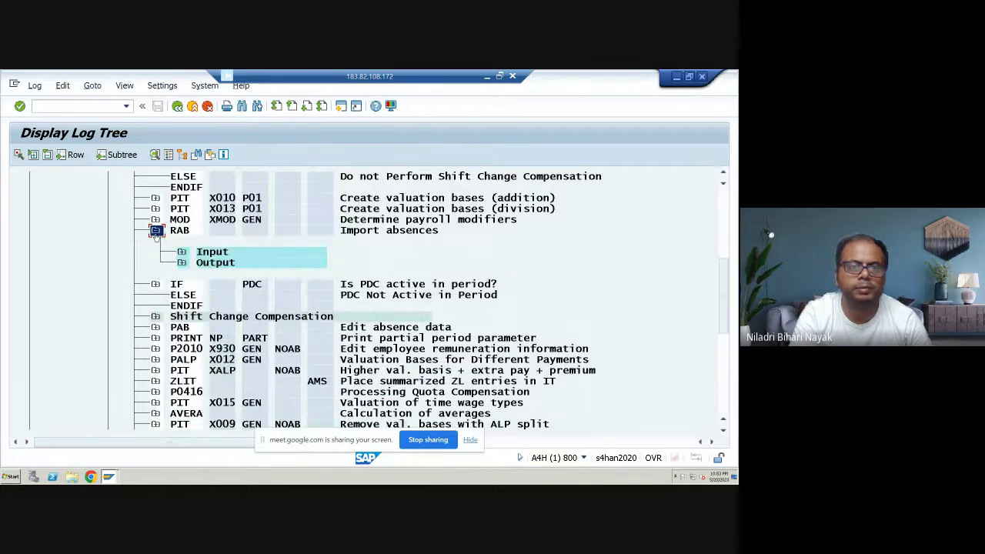
{"action": "left_click", "coordinate": [156, 285]}
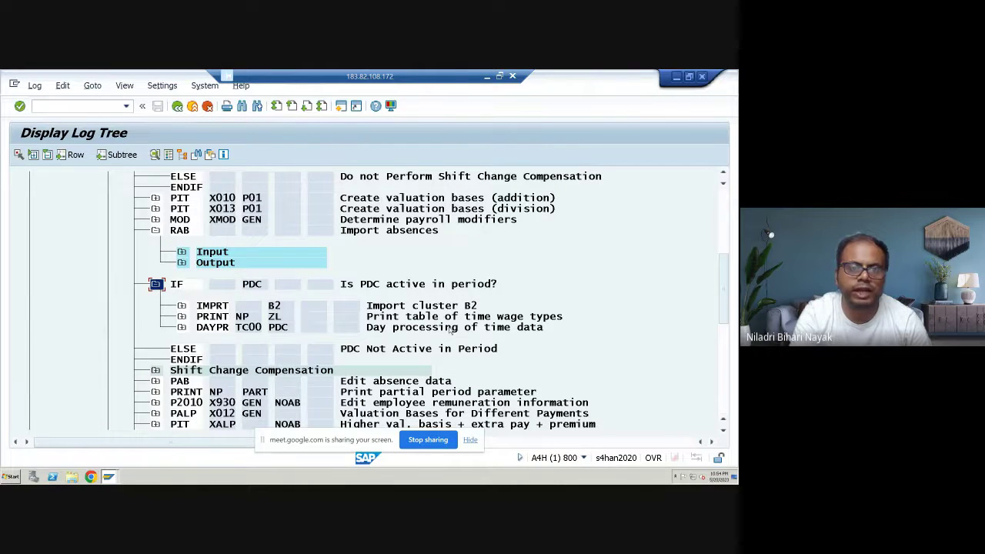
Step: Expand DAYPR's output, check that tables ALP and ZL are empty, then expand its Processing
{"action": "left_click", "coordinate": [181, 327]}
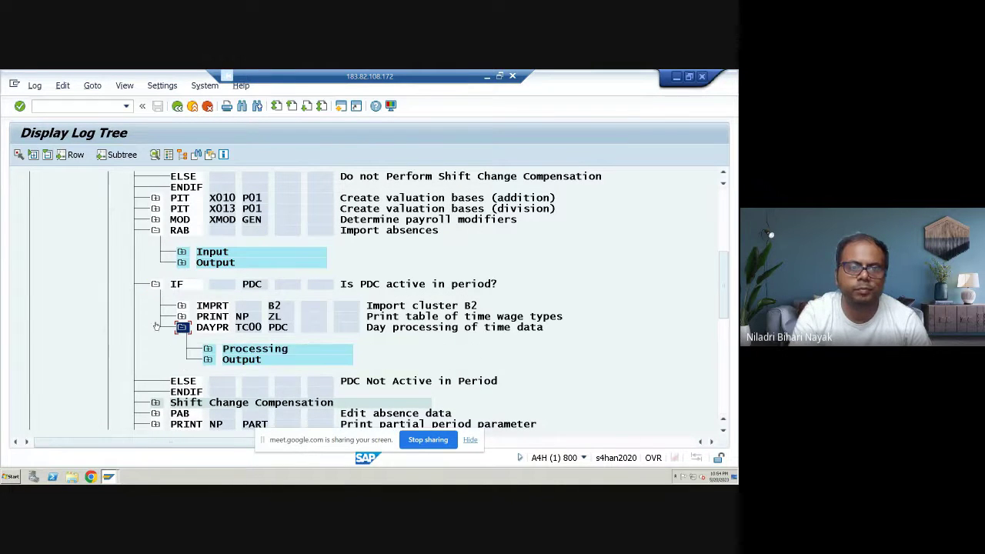
{"action": "left_click", "coordinate": [208, 359]}
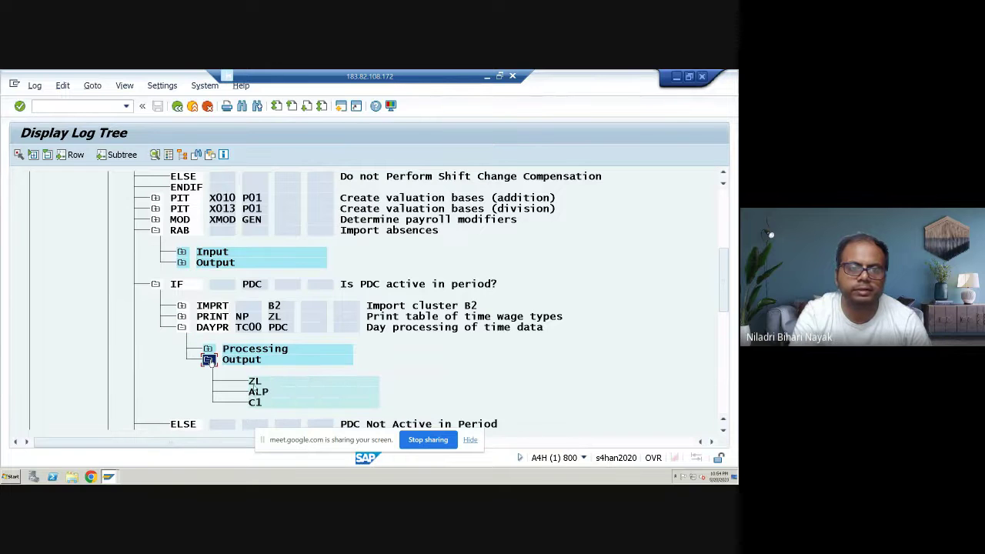
{"action": "double_click", "coordinate": [261, 393]}
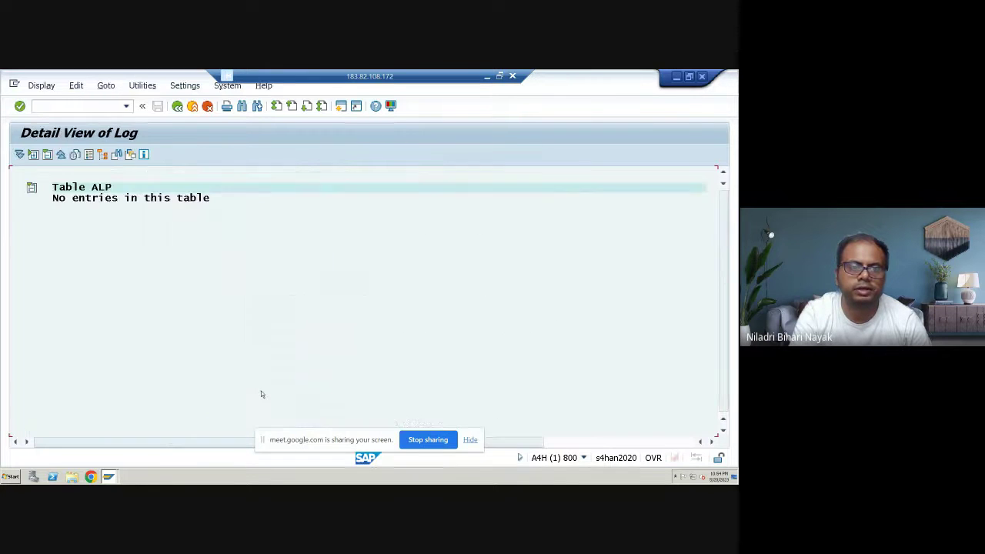
{"action": "key", "text": "F3"}
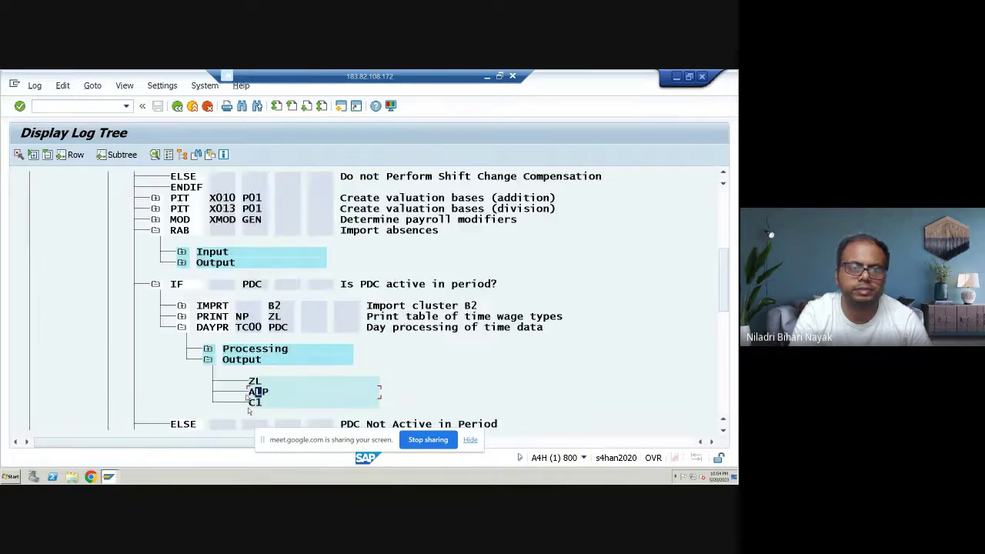
{"action": "double_click", "coordinate": [257, 384]}
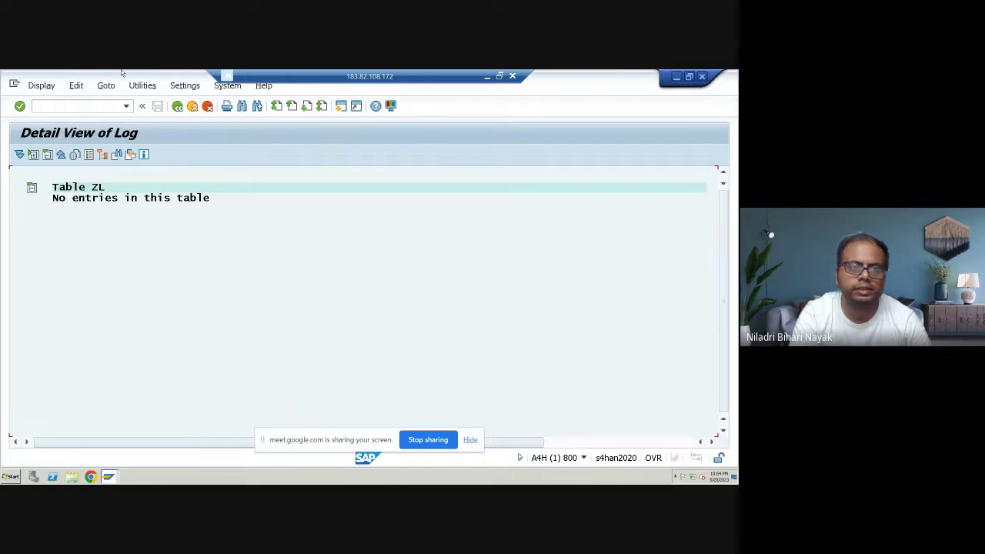
{"action": "left_click", "coordinate": [176, 106]}
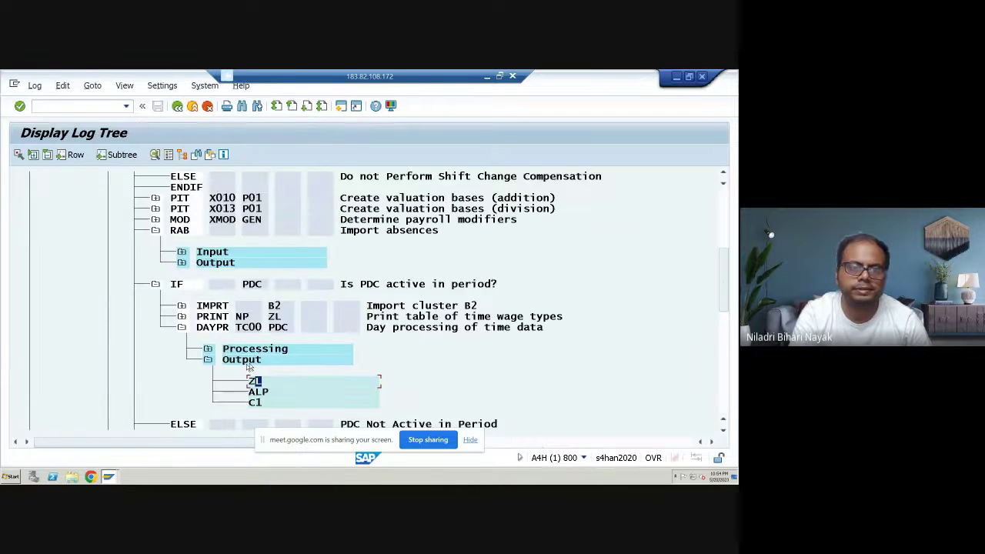
{"action": "left_click", "coordinate": [208, 349]}
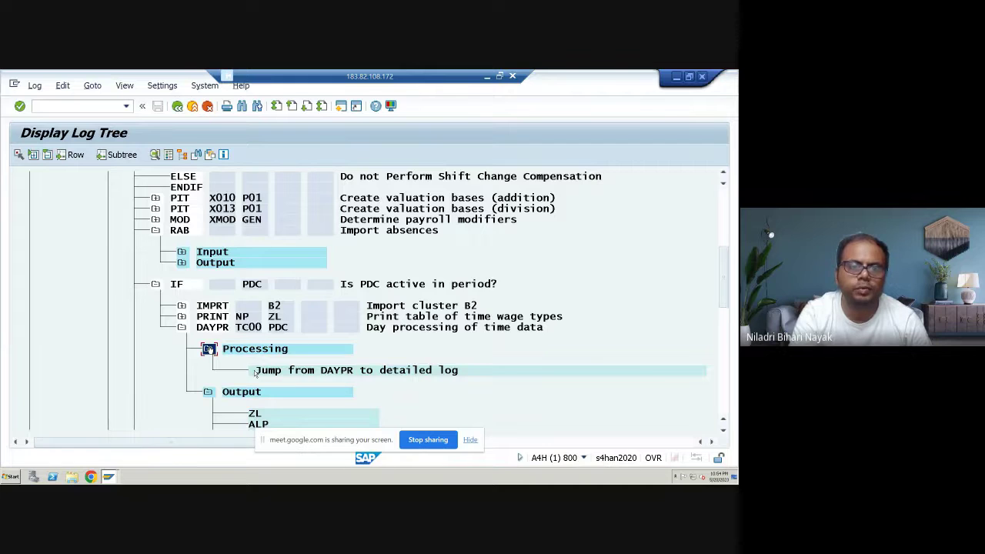
{"action": "scroll", "coordinate": [411, 376], "scroll_direction": "down", "scroll_amount": 2}
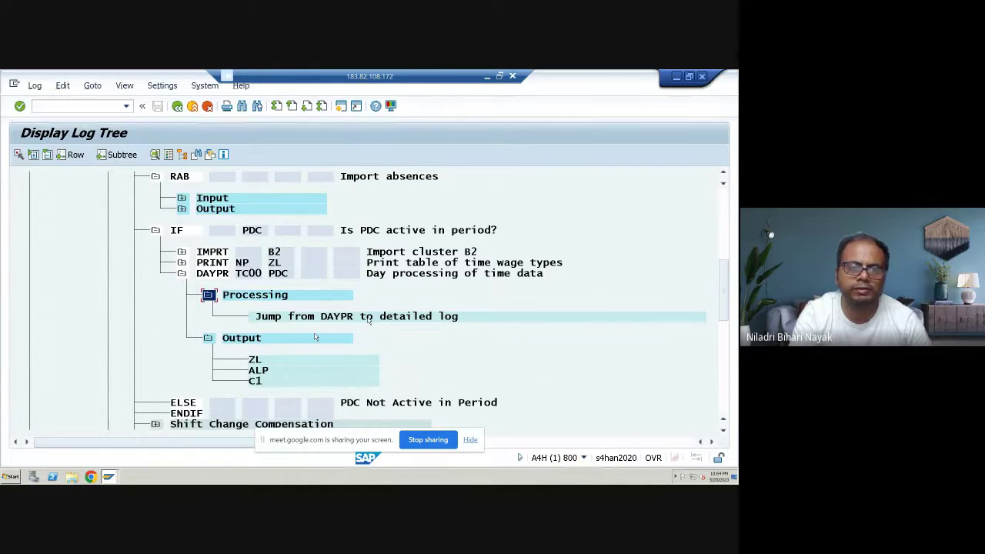
Step: Jump to the detailed time log and expand 01.04.2023 down to Provide time data
{"action": "double_click", "coordinate": [402, 316]}
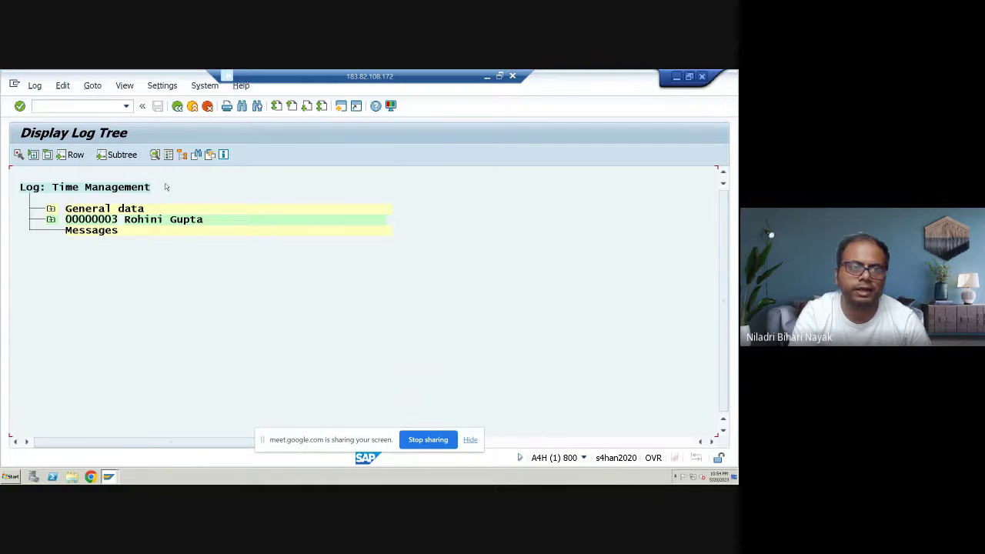
{"action": "left_click", "coordinate": [50, 219]}
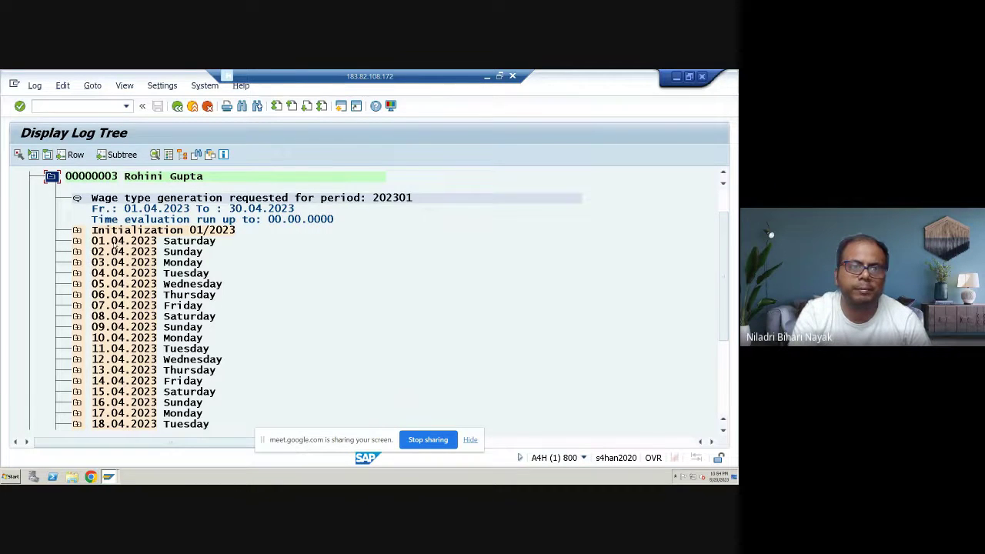
{"action": "scroll", "coordinate": [114, 245], "scroll_direction": "down", "scroll_amount": 4}
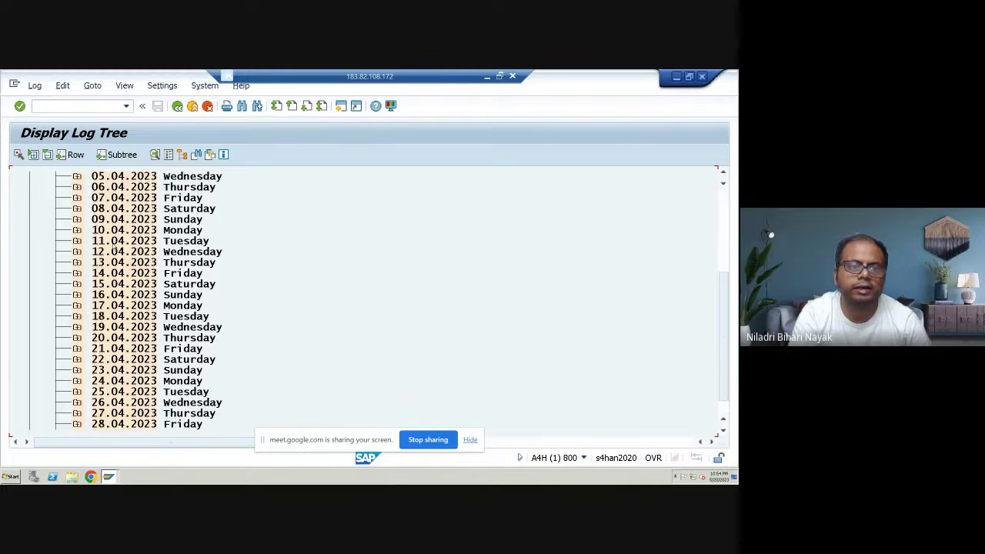
{"action": "scroll", "coordinate": [114, 245], "scroll_direction": "down", "scroll_amount": 2}
{"action": "scroll", "coordinate": [119, 273], "scroll_direction": "up", "scroll_amount": 3}
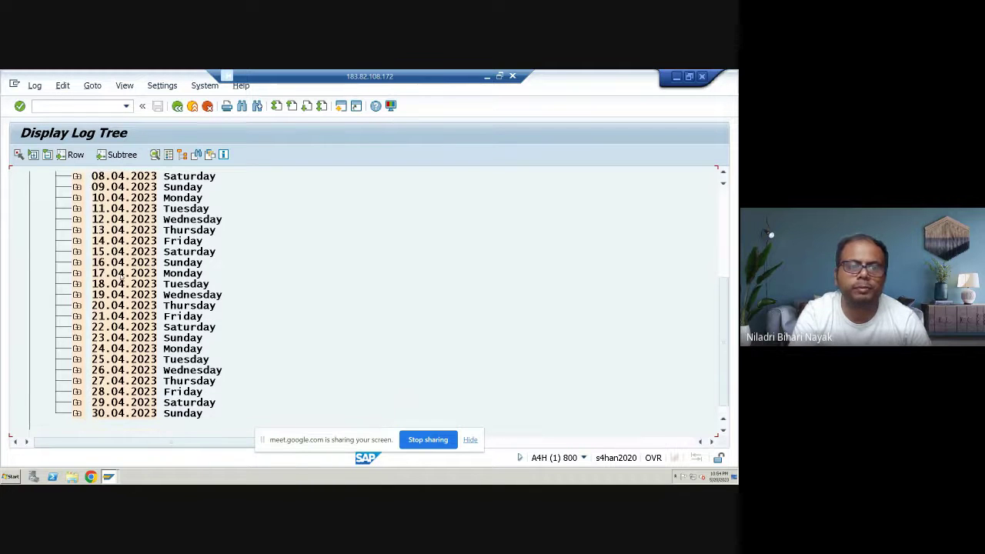
{"action": "scroll", "coordinate": [121, 279], "scroll_direction": "up", "scroll_amount": 2}
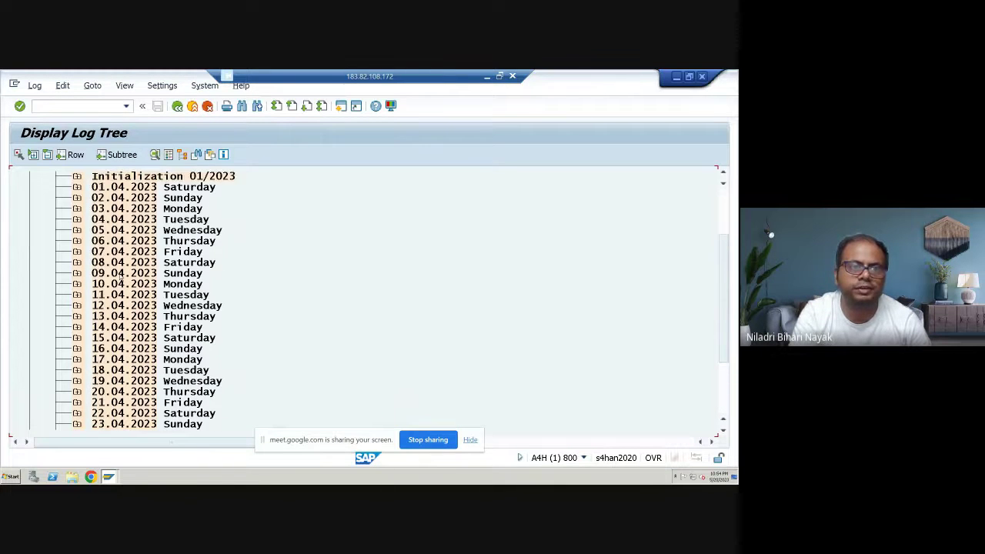
{"action": "scroll", "coordinate": [89, 200], "scroll_direction": "up", "scroll_amount": 1}
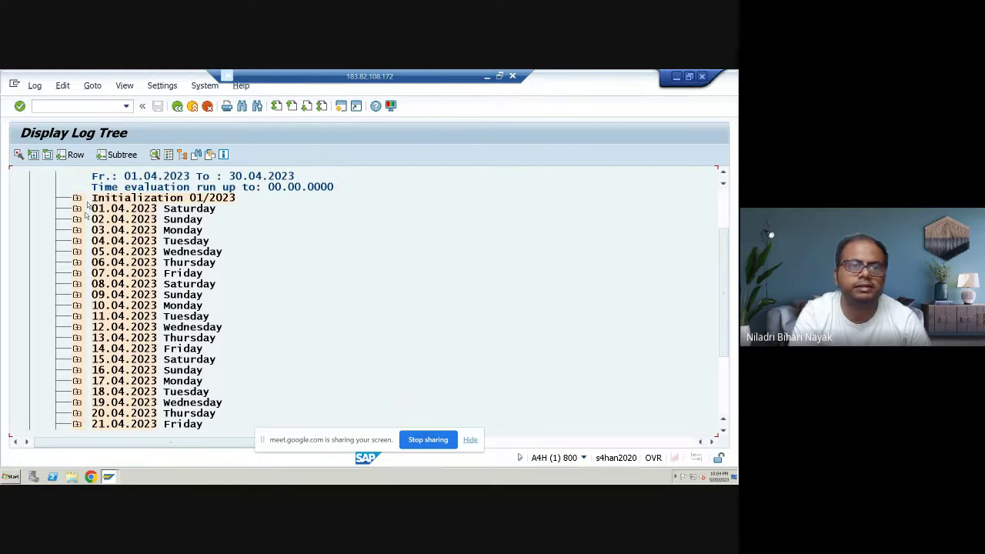
{"action": "left_click", "coordinate": [77, 209]}
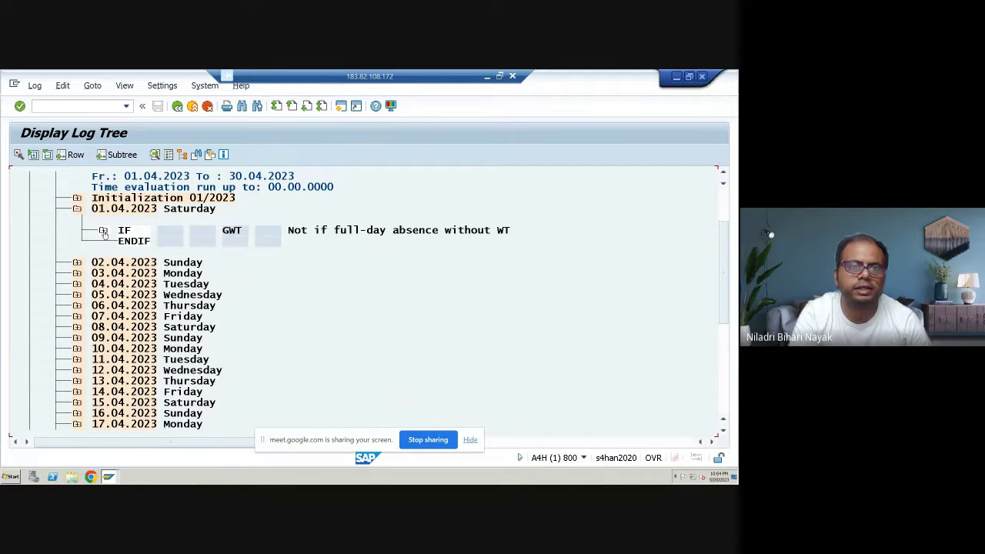
{"action": "left_click", "coordinate": [104, 231]}
{"action": "left_click", "coordinate": [130, 252]}
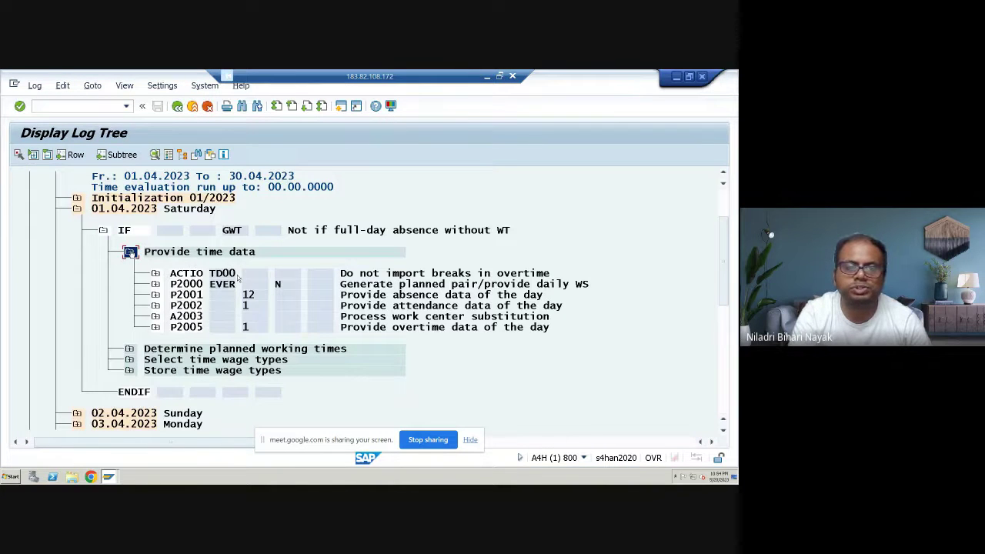
Step: Expand P2001's output and confirm that table TIP is empty
{"action": "left_click", "coordinate": [156, 296]}
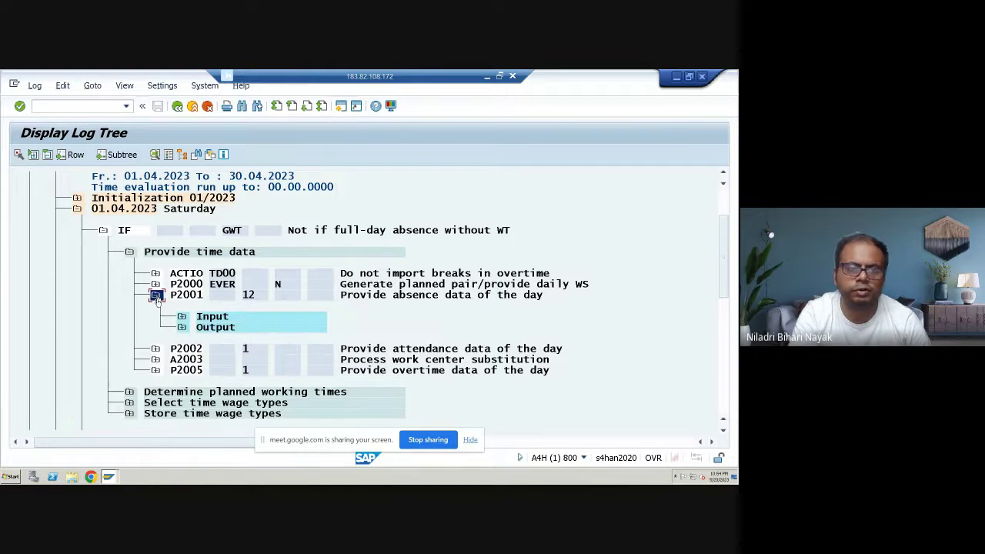
{"action": "left_click", "coordinate": [182, 327]}
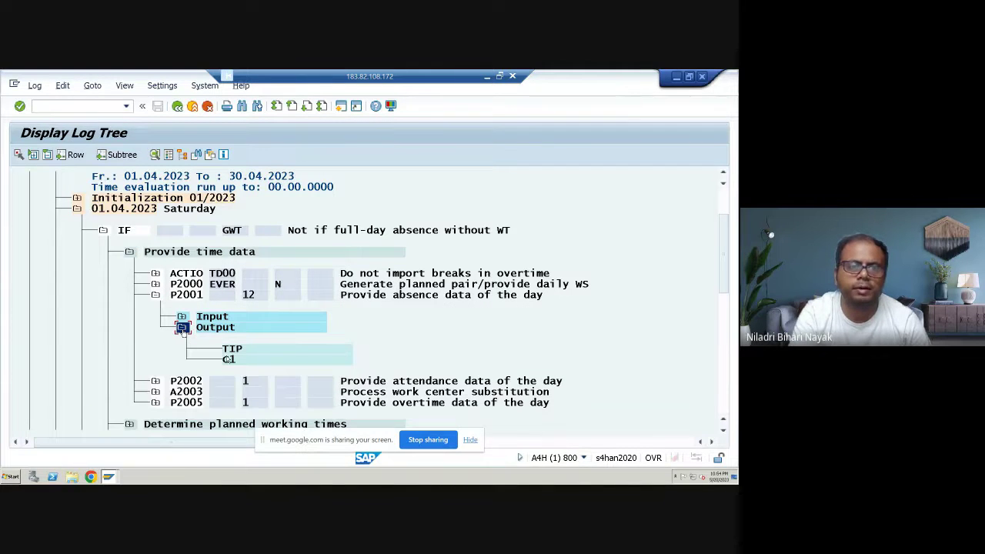
{"action": "double_click", "coordinate": [231, 350]}
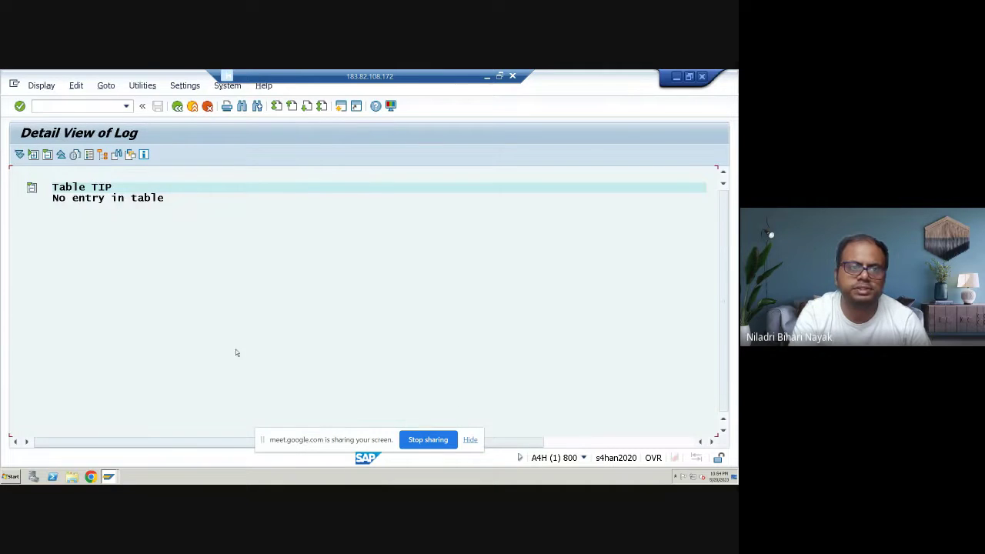
{"action": "left_click", "coordinate": [177, 106]}
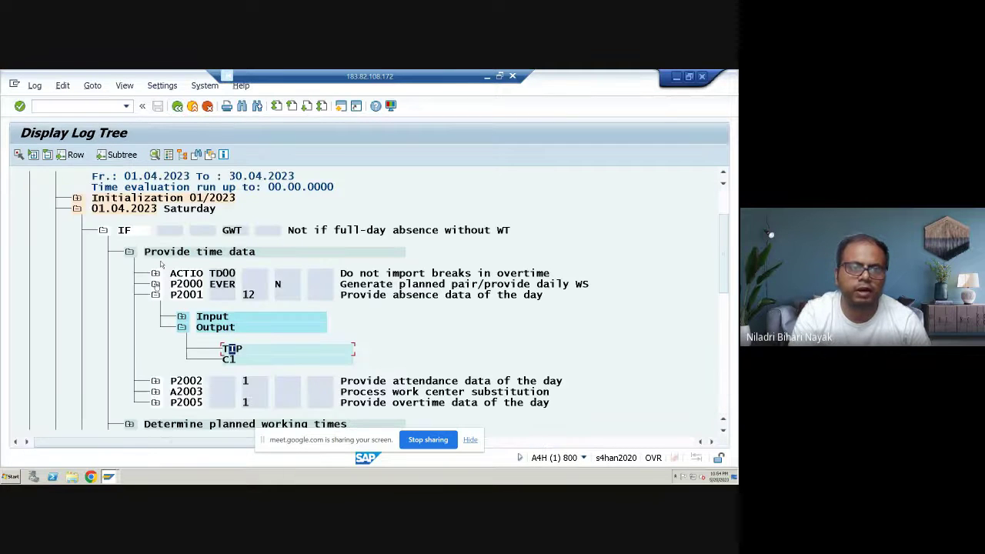
Step: Expand ACTIO TD00 and Determine planned working times to show TIMTP, PBRKS and KNTAG
{"action": "left_click", "coordinate": [156, 273]}
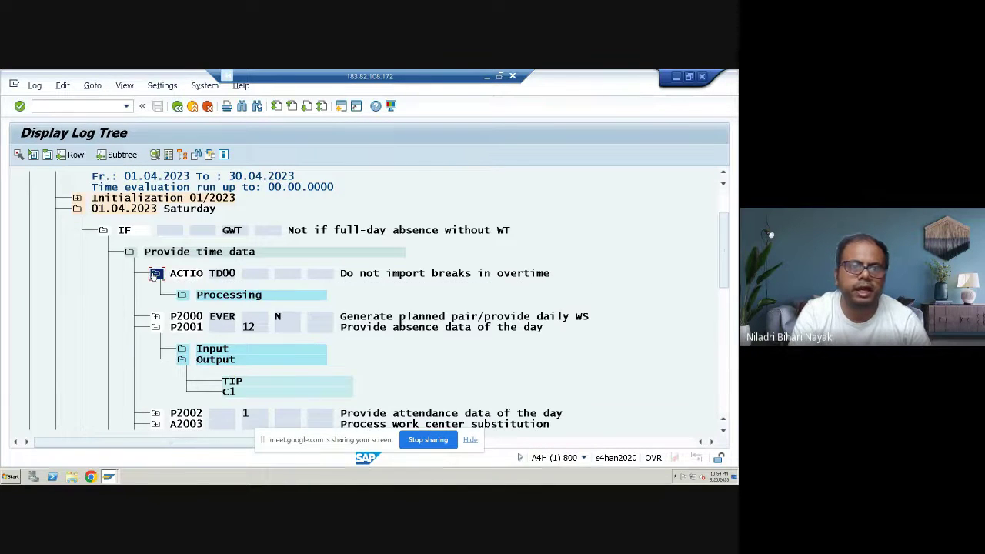
{"action": "scroll", "coordinate": [179, 301], "scroll_direction": "down", "scroll_amount": 3}
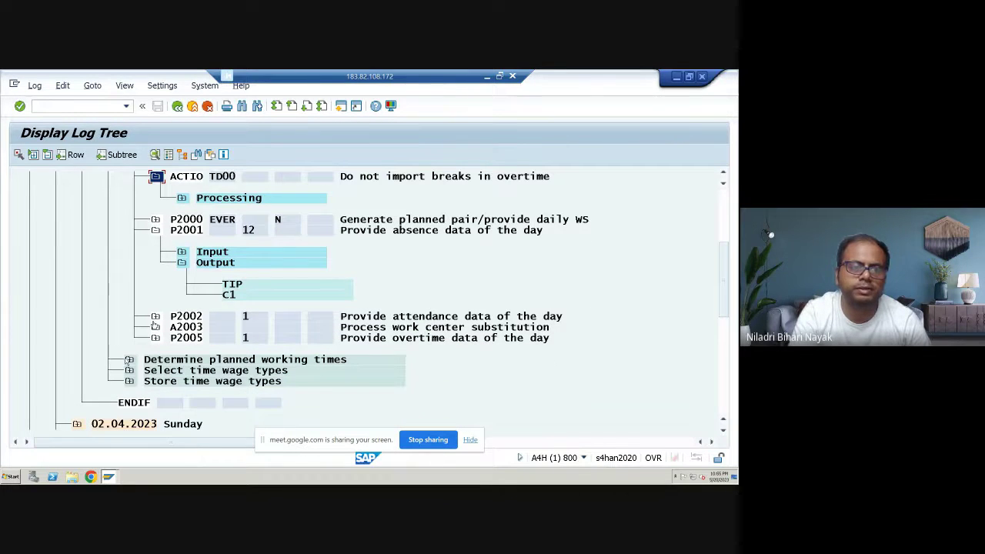
{"action": "left_click", "coordinate": [129, 359]}
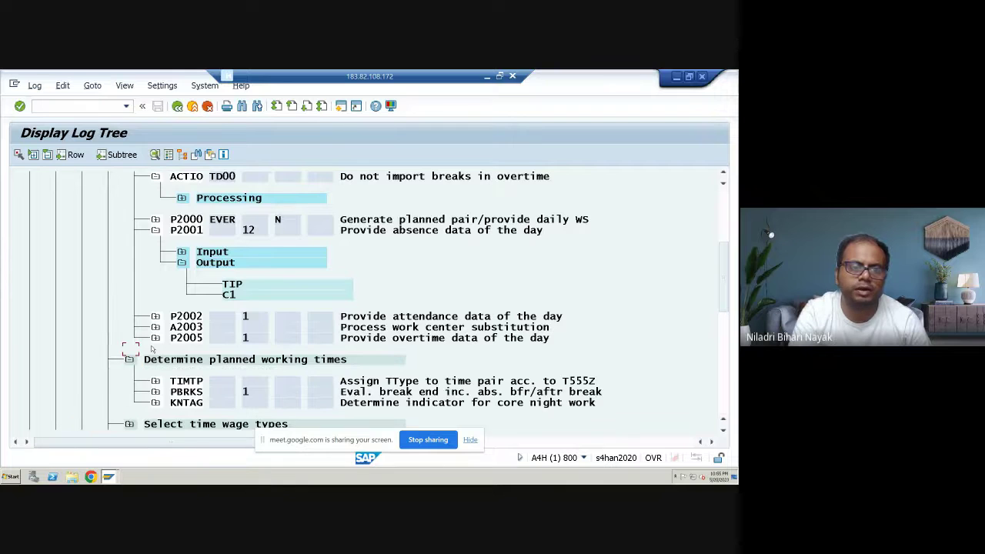
{"action": "scroll", "coordinate": [146, 369], "scroll_direction": "down", "scroll_amount": 1}
{"action": "scroll", "coordinate": [162, 369], "scroll_direction": "down", "scroll_amount": 2}
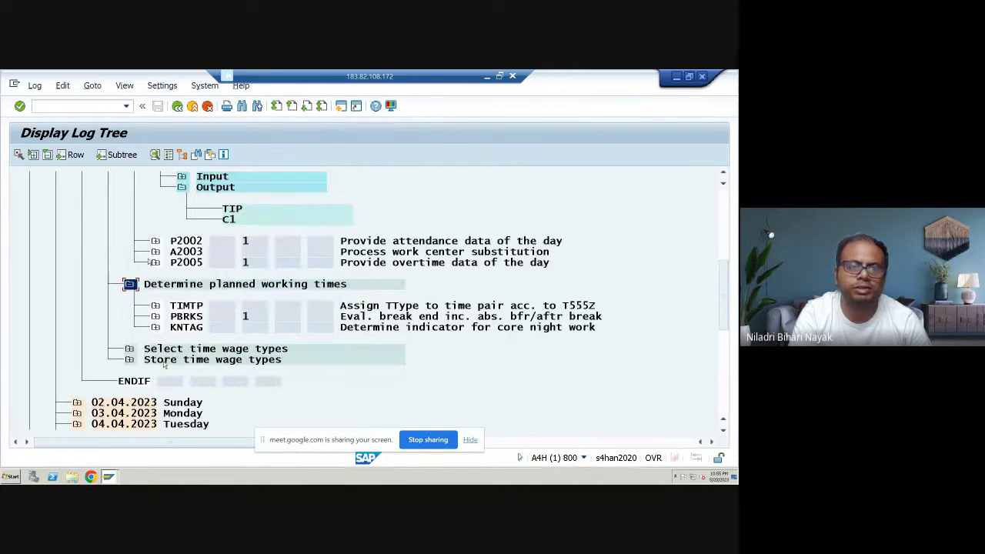
{"action": "scroll", "coordinate": [100, 248], "scroll_direction": "up", "scroll_amount": 2}
{"action": "scroll", "coordinate": [100, 251], "scroll_direction": "up", "scroll_amount": 1}
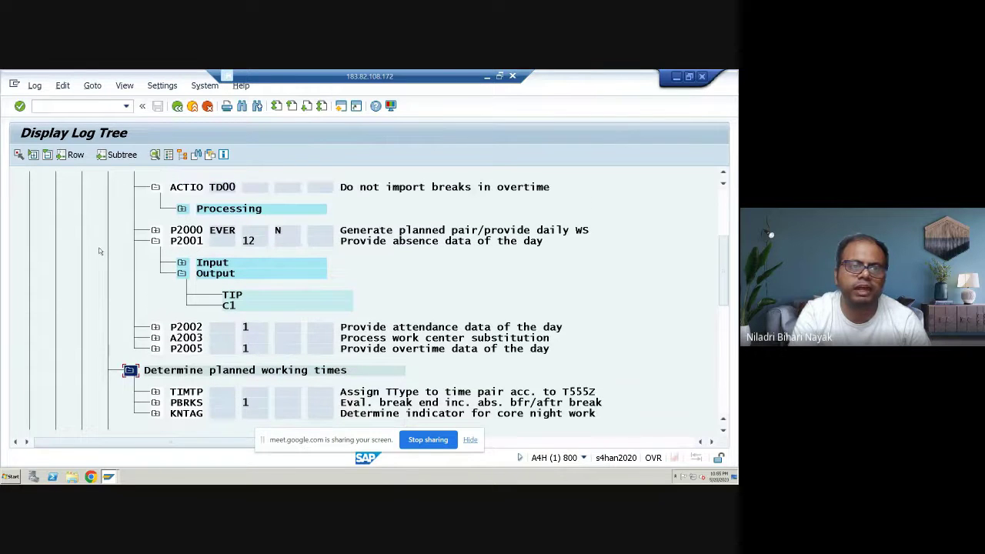
Step: Exit the logs and rerun the Payroll Driver, India test run: one successful employee, none rejected
{"action": "left_click", "coordinate": [178, 108]}
{"action": "left_click", "coordinate": [178, 108]}
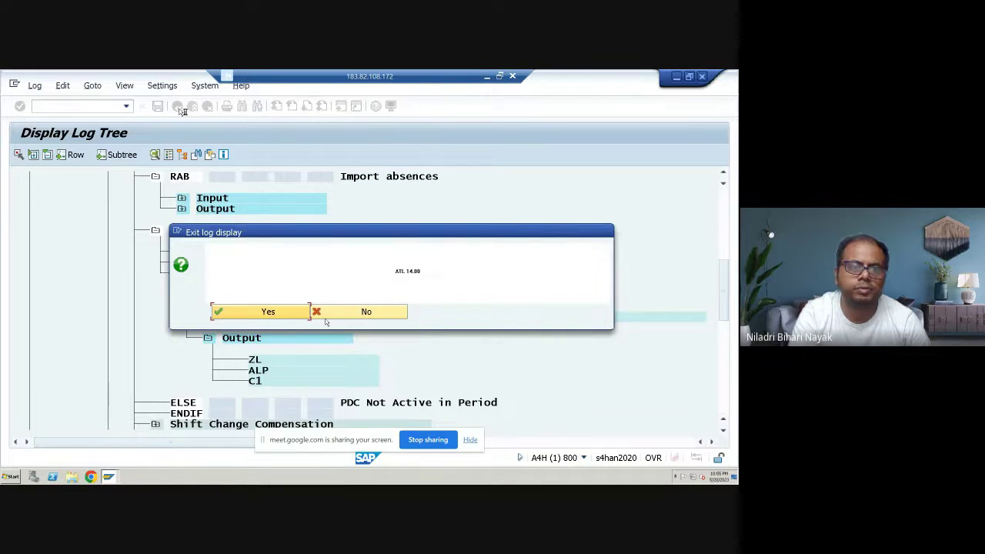
{"action": "left_click", "coordinate": [268, 312]}
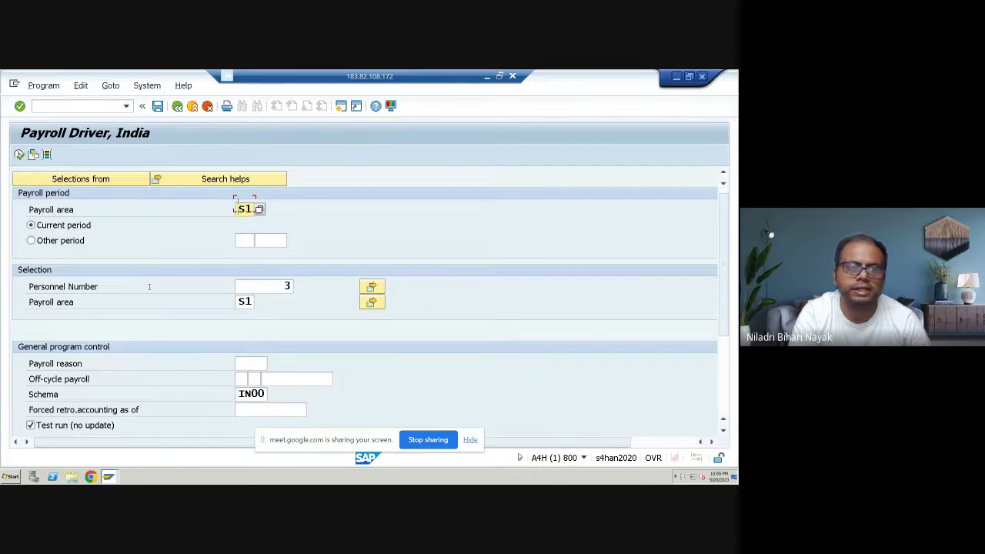
{"action": "scroll", "coordinate": [142, 291], "scroll_direction": "down", "scroll_amount": 2}
{"action": "scroll", "coordinate": [134, 306], "scroll_direction": "down", "scroll_amount": 1}
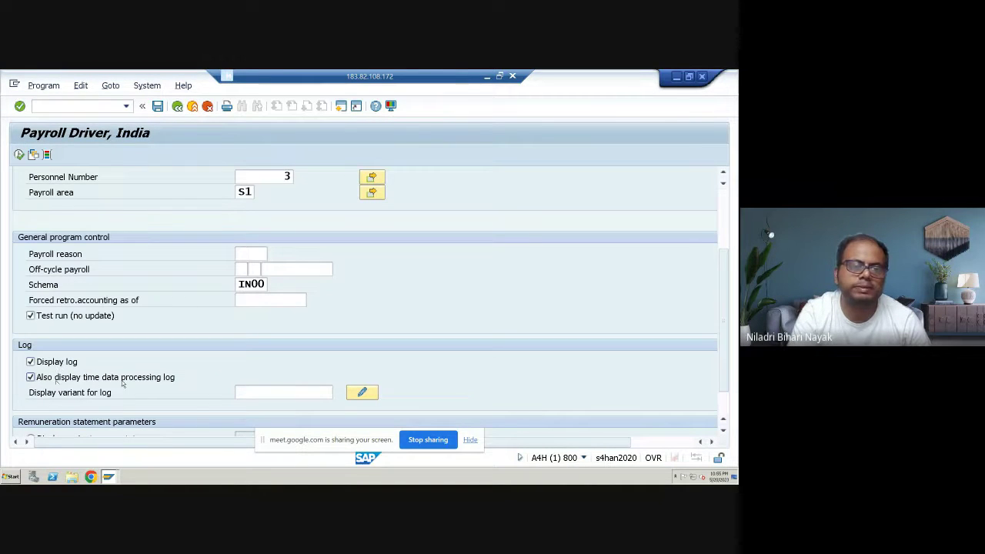
{"action": "left_click", "coordinate": [20, 155]}
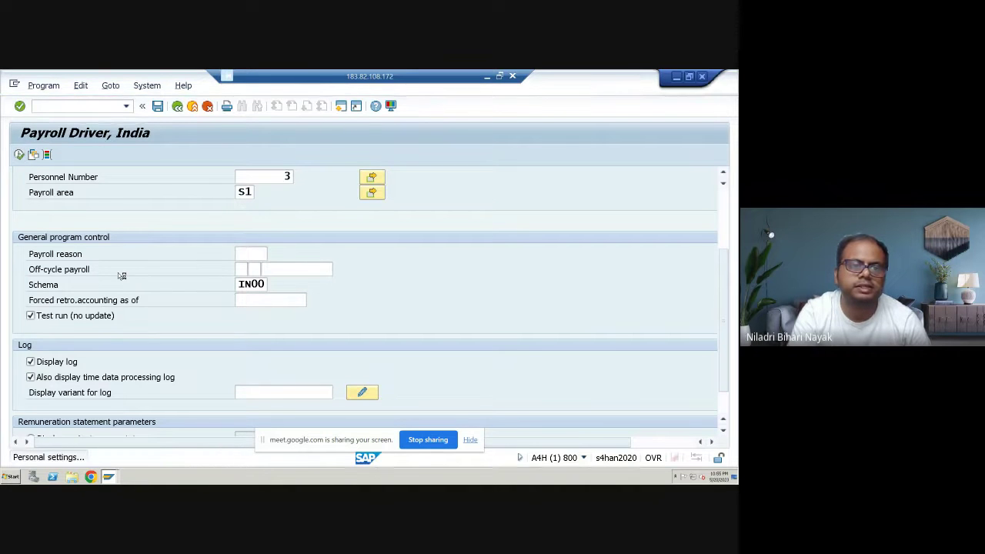
{"action": "left_click", "coordinate": [51, 220]}
Step: Expand the employee's 01/2023 Processing of time data through RAB and the IF PDC condition
{"action": "left_click", "coordinate": [77, 241]}
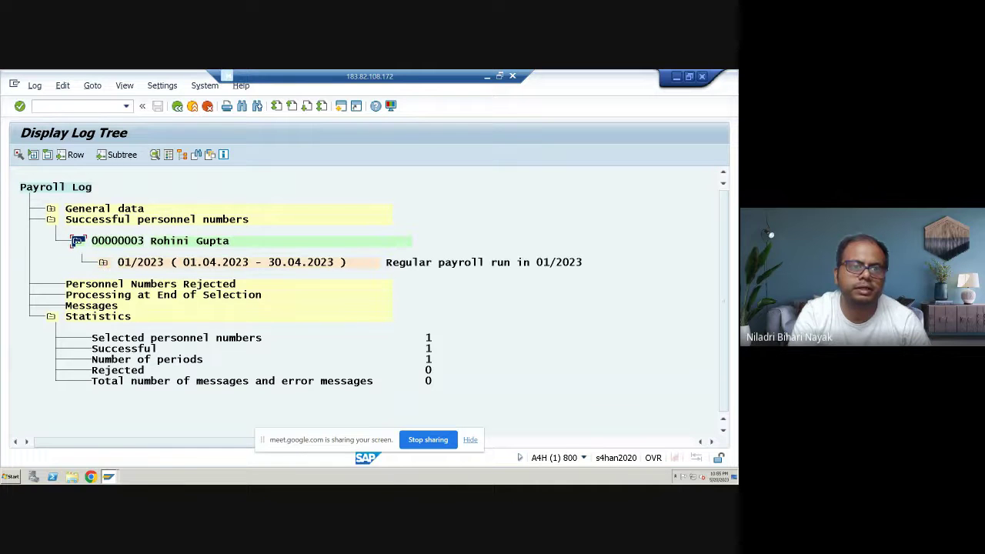
{"action": "left_click", "coordinate": [103, 262]}
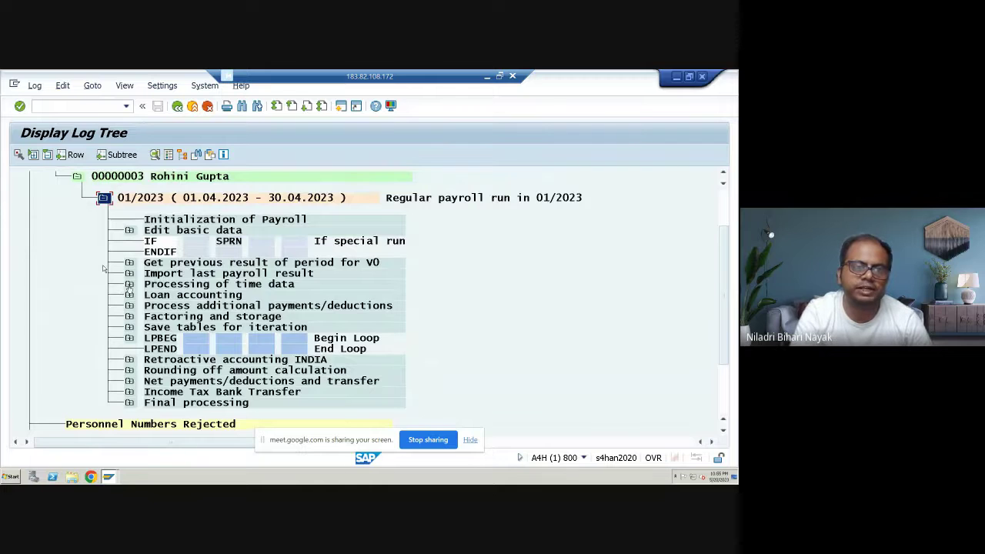
{"action": "left_click", "coordinate": [129, 284]}
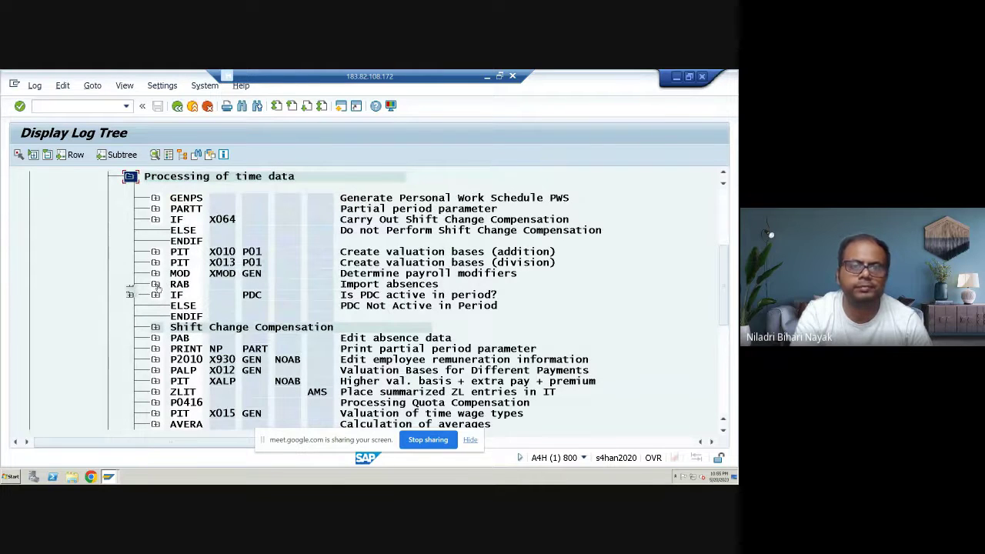
{"action": "left_click", "coordinate": [157, 284]}
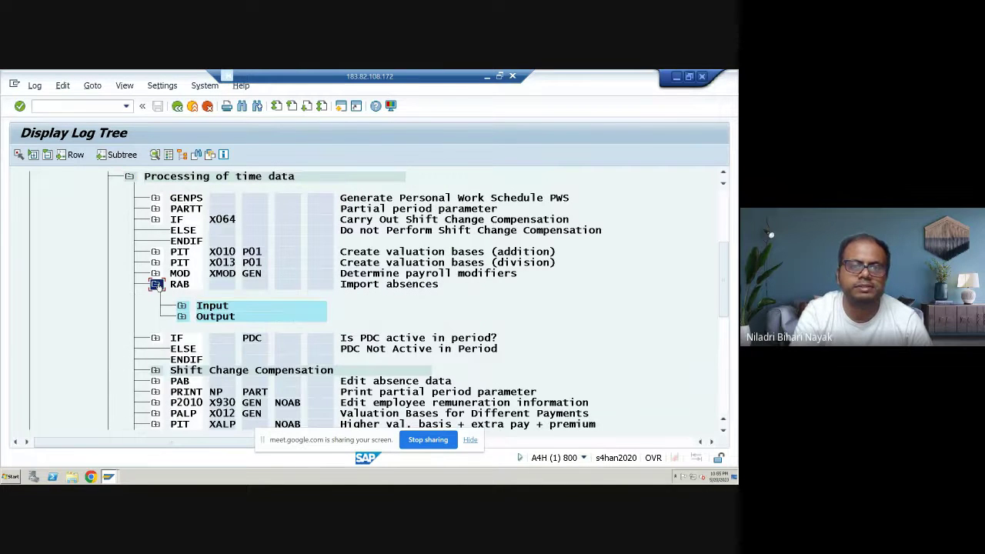
{"action": "left_click", "coordinate": [155, 339]}
{"action": "scroll", "coordinate": [159, 342], "scroll_direction": "down", "scroll_amount": 1}
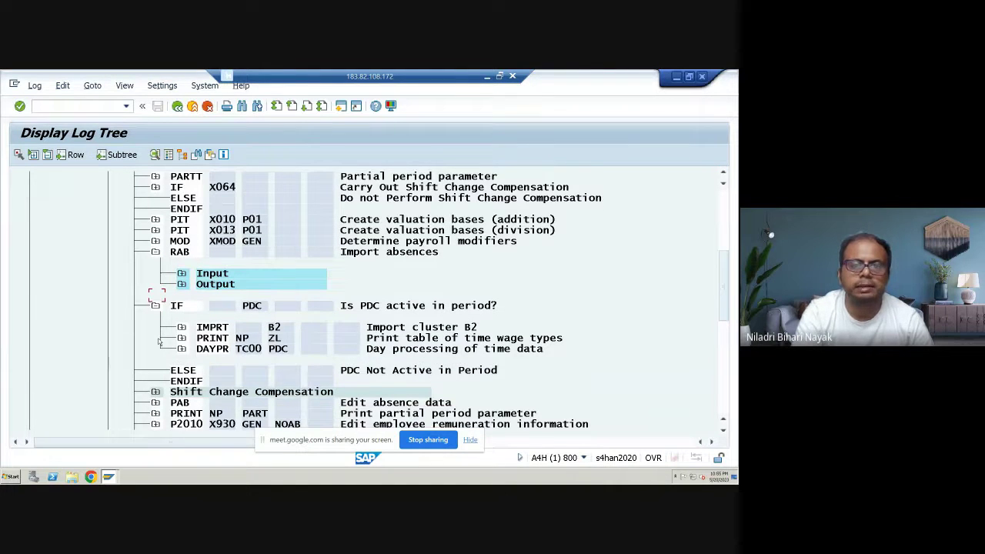
{"action": "scroll", "coordinate": [157, 344], "scroll_direction": "down", "scroll_amount": 1}
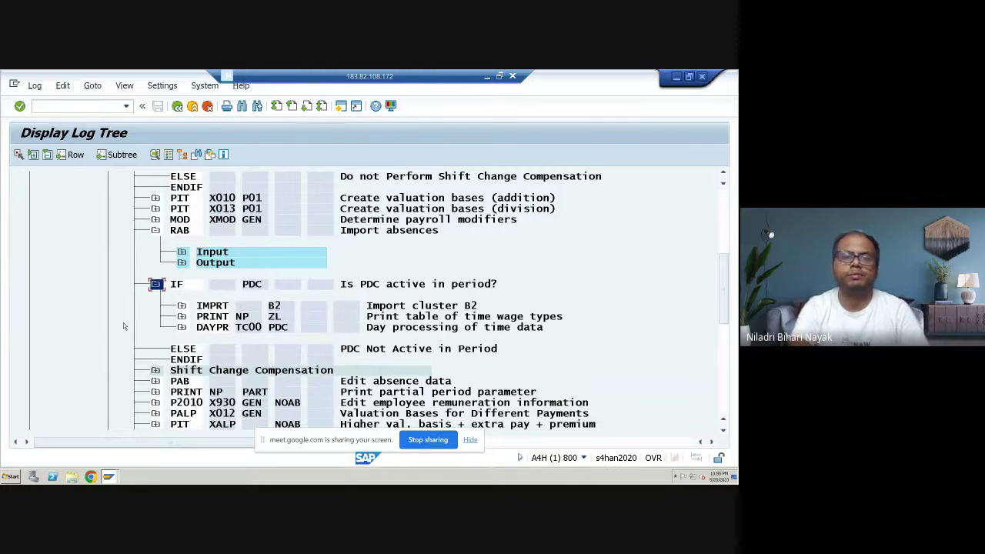
Step: Expand PRINT NP ZL and DAYPR's outputs, then jump from DAYPR to the detailed log
{"action": "left_click", "coordinate": [182, 316]}
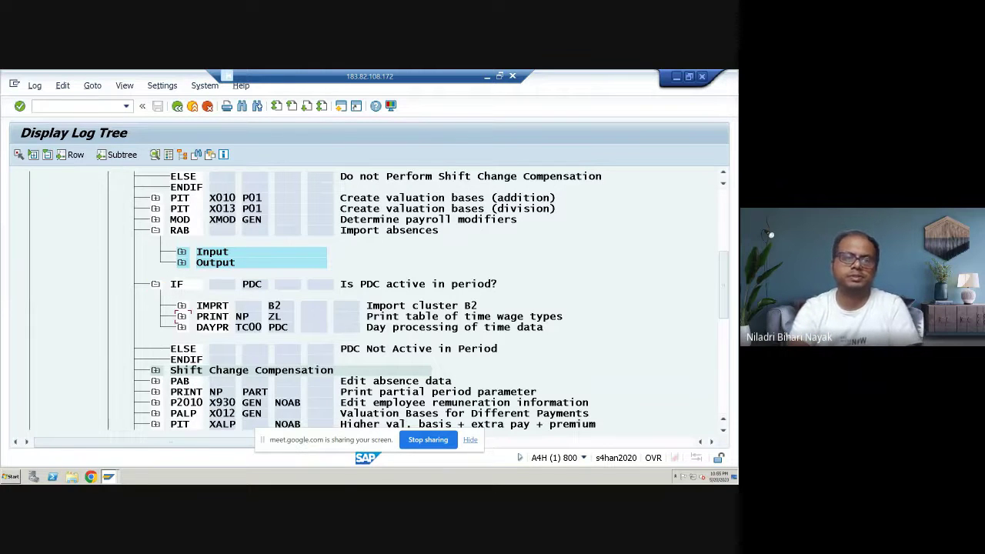
{"action": "left_click", "coordinate": [181, 317]}
{"action": "left_click", "coordinate": [208, 338]}
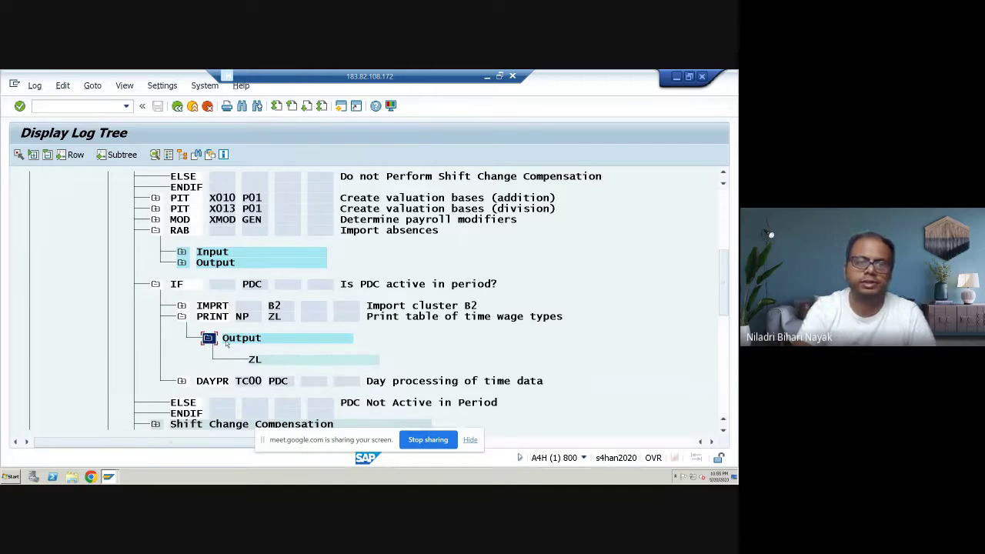
{"action": "left_click", "coordinate": [183, 381]}
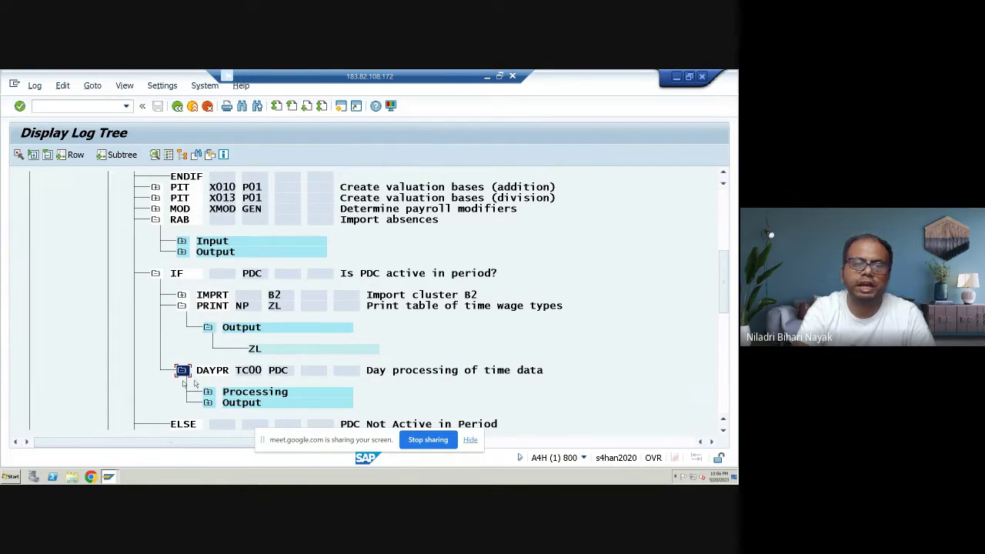
{"action": "left_click", "coordinate": [209, 382]}
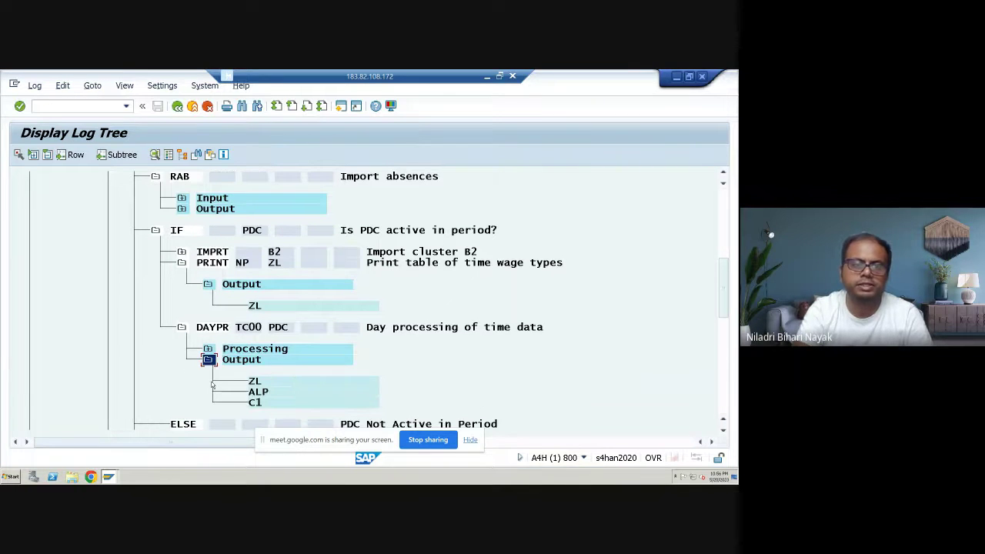
{"action": "left_click", "coordinate": [208, 348]}
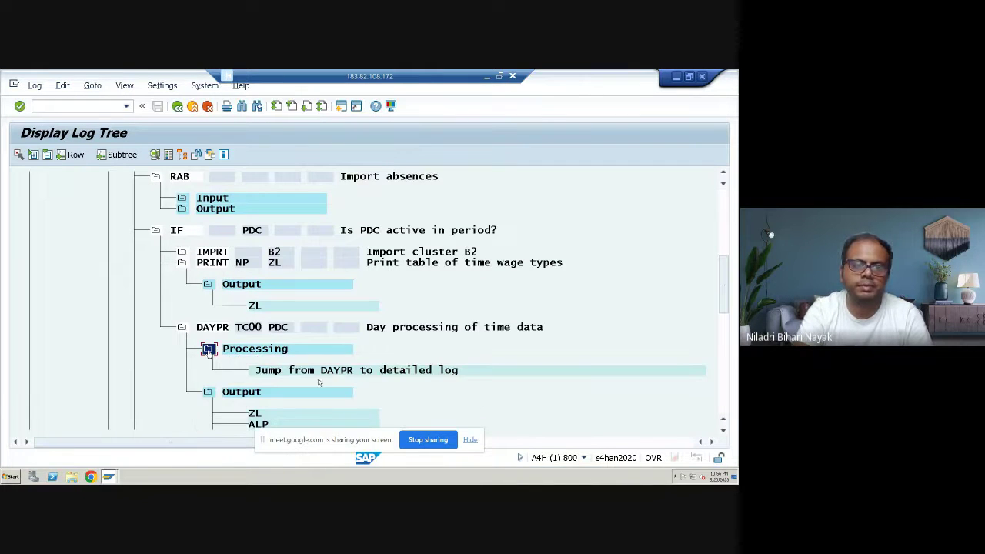
{"action": "double_click", "coordinate": [335, 375]}
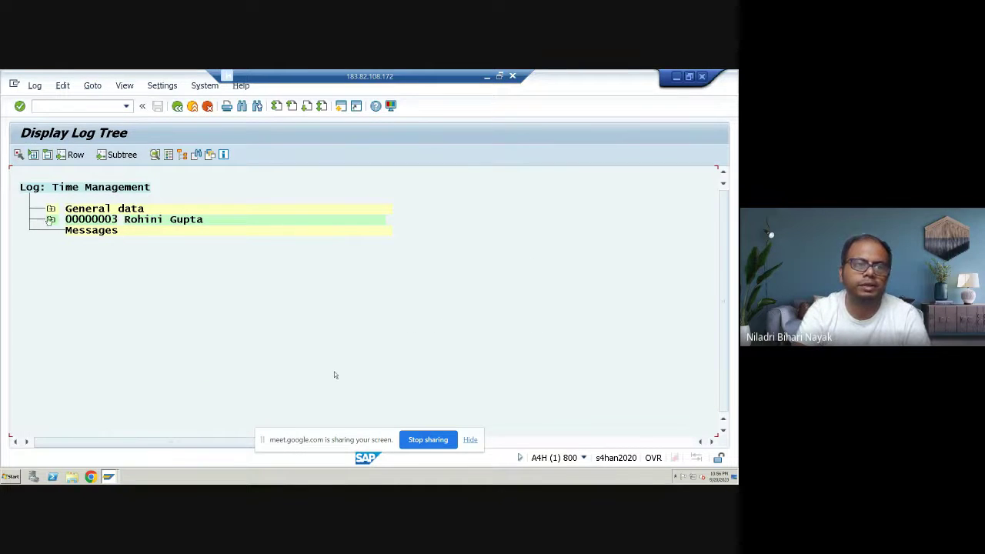
Step: Expand General data through schema TC00's Day processing IF block to Provide time data
{"action": "left_click", "coordinate": [51, 208]}
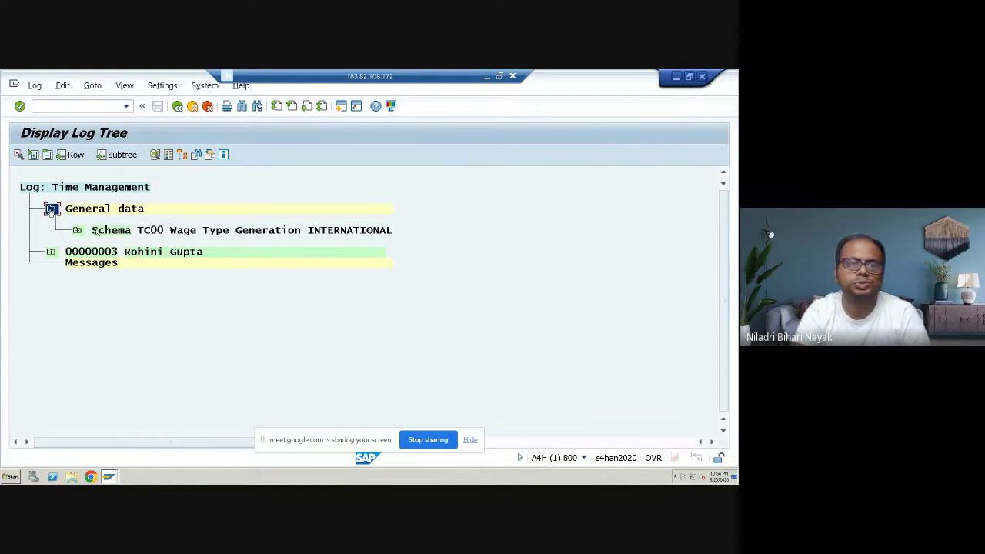
{"action": "left_click", "coordinate": [77, 230]}
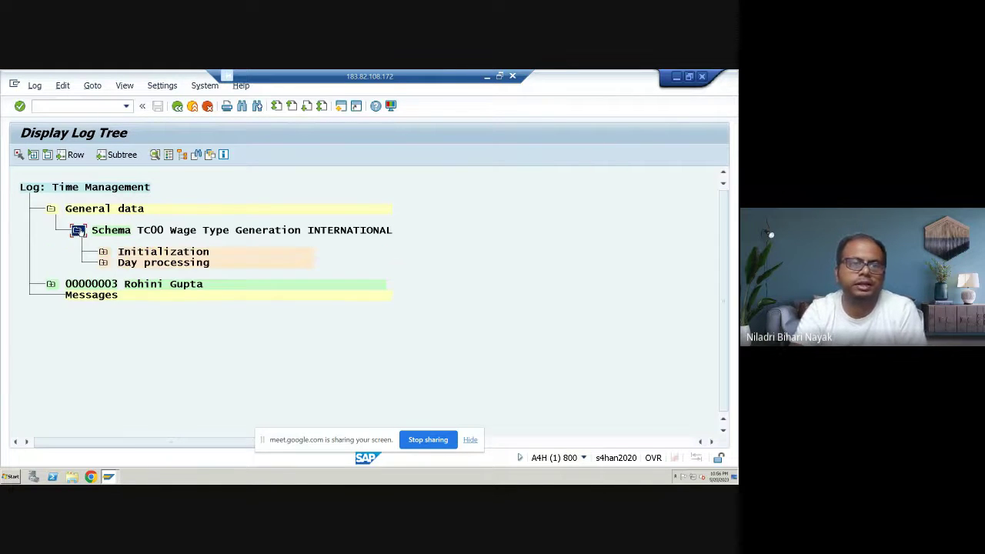
{"action": "left_click", "coordinate": [104, 263]}
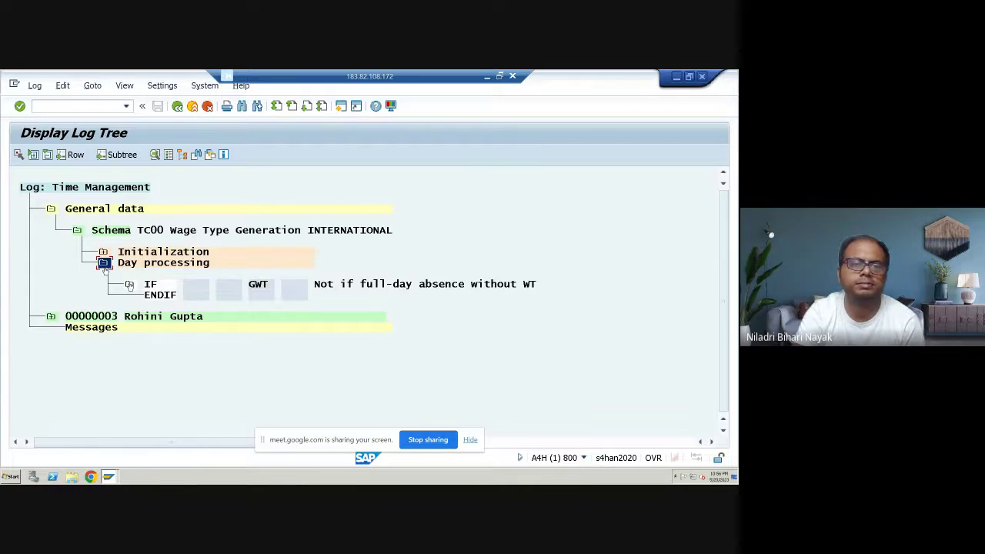
{"action": "left_click", "coordinate": [130, 285]}
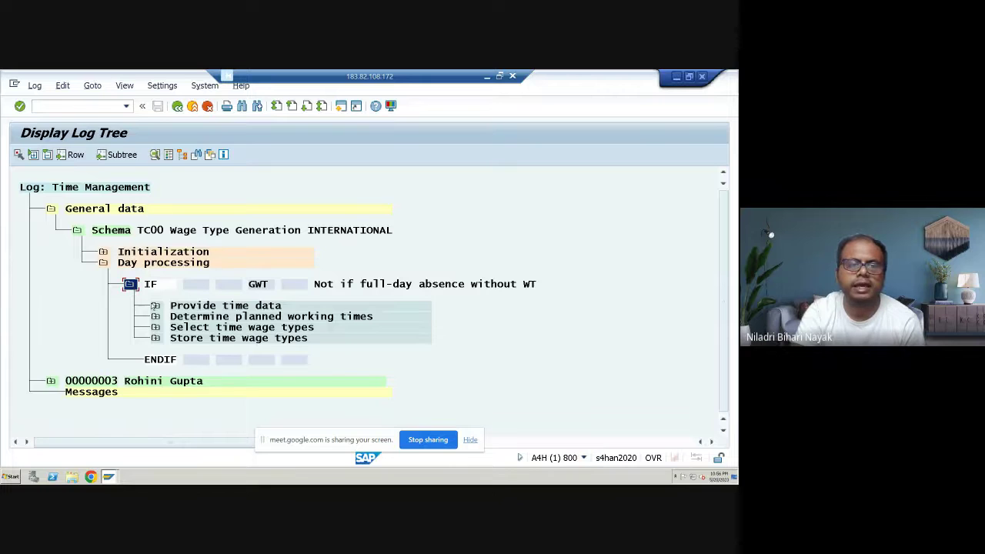
{"action": "left_click", "coordinate": [155, 306]}
Step: Show the planned working times, select and store time wage types operations, then the employee's daily entries
{"action": "scroll", "coordinate": [209, 398], "scroll_direction": "down", "scroll_amount": 1}
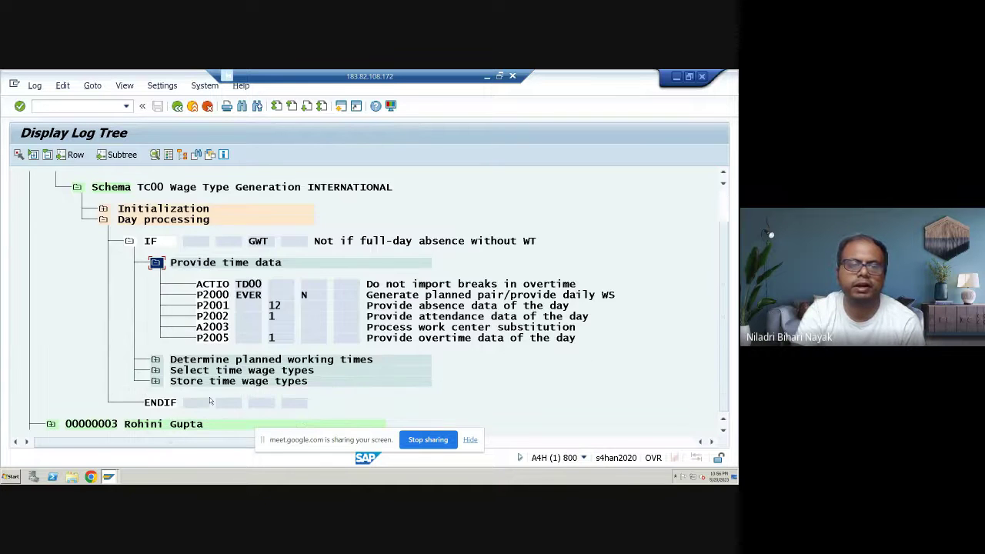
{"action": "left_click", "coordinate": [155, 360]}
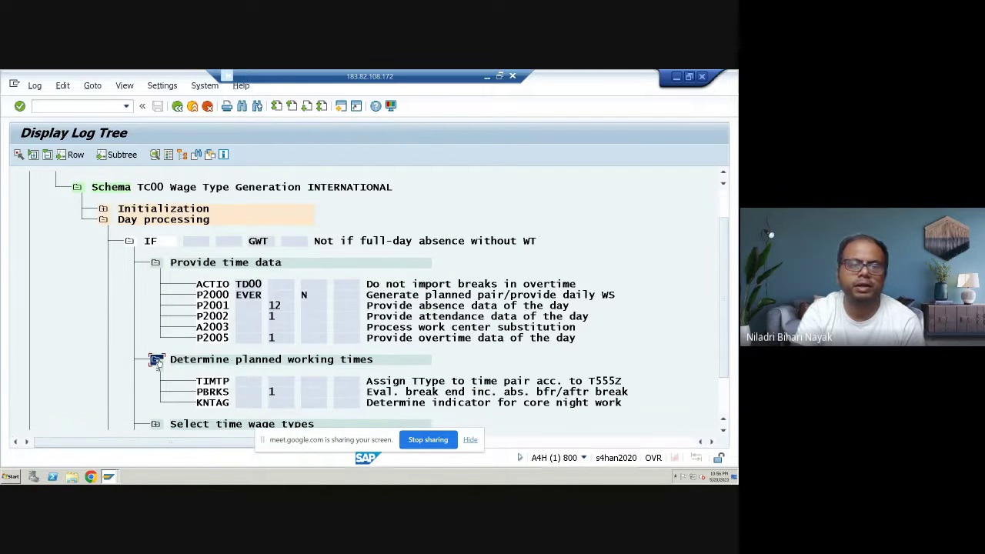
{"action": "scroll", "coordinate": [220, 380], "scroll_direction": "down", "scroll_amount": 1}
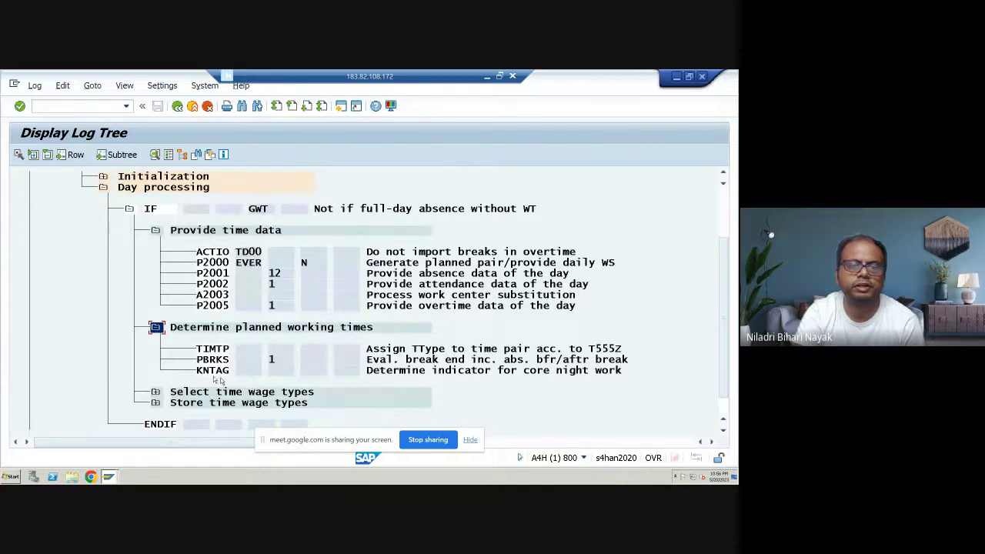
{"action": "scroll", "coordinate": [218, 380], "scroll_direction": "down", "scroll_amount": 1}
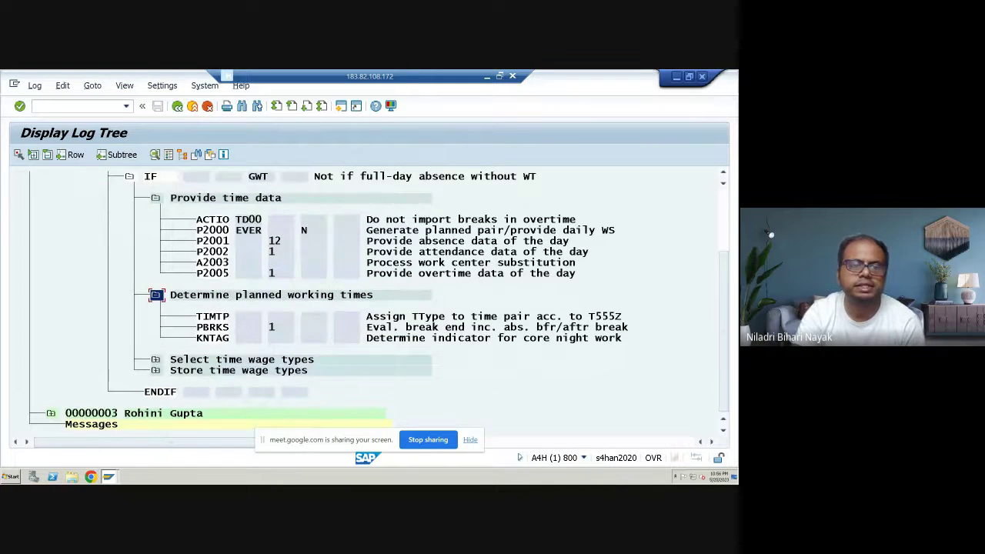
{"action": "left_click", "coordinate": [155, 360]}
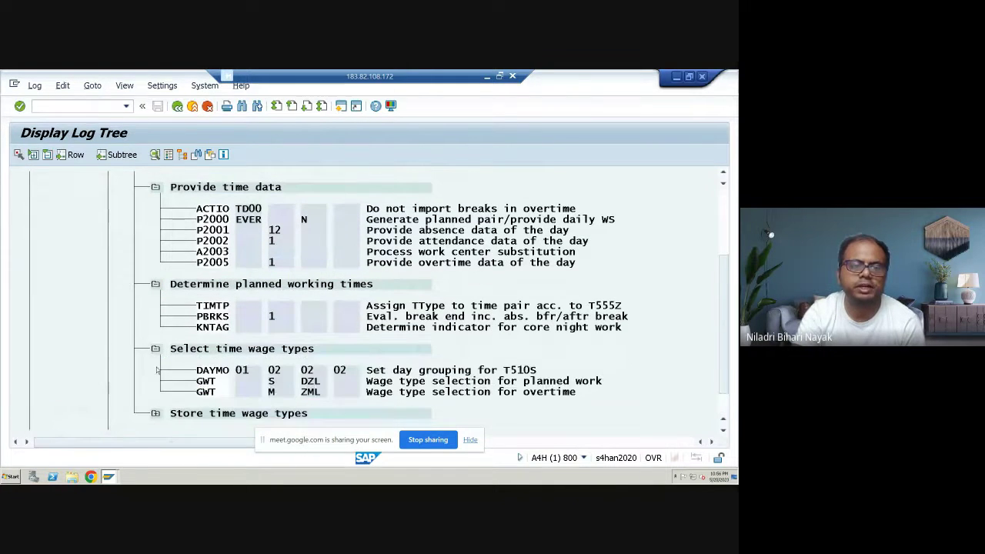
{"action": "left_click", "coordinate": [155, 413]}
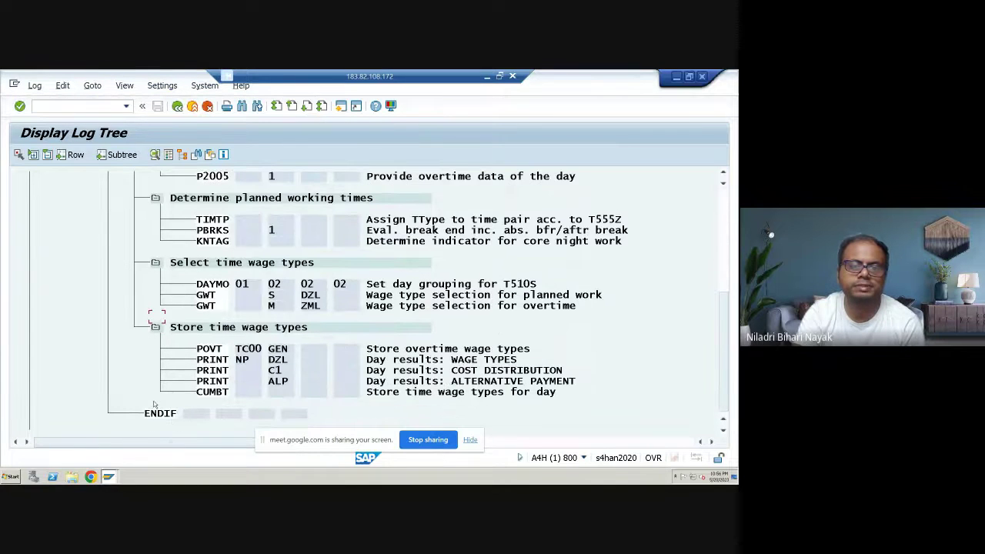
{"action": "scroll", "coordinate": [154, 406], "scroll_direction": "down", "scroll_amount": 1}
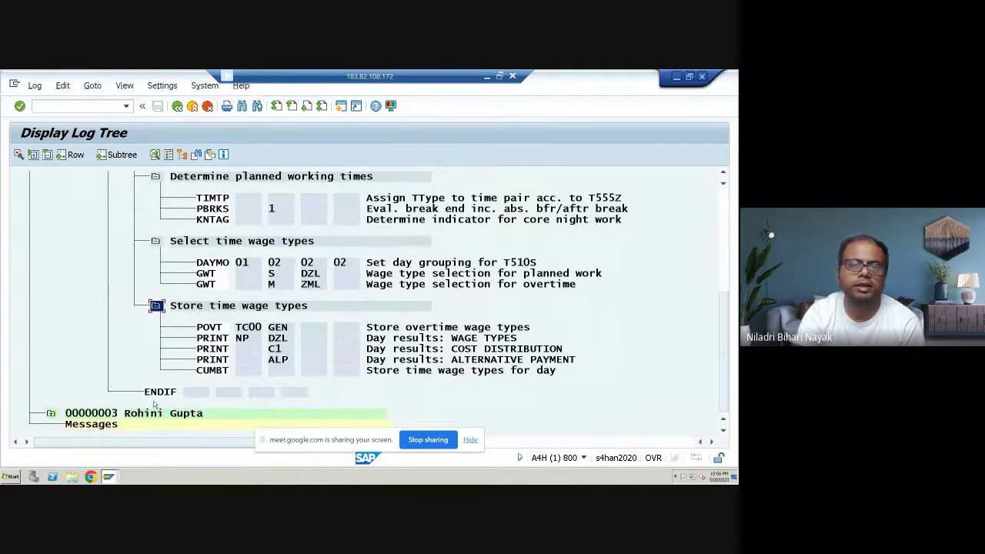
{"action": "left_click", "coordinate": [51, 414]}
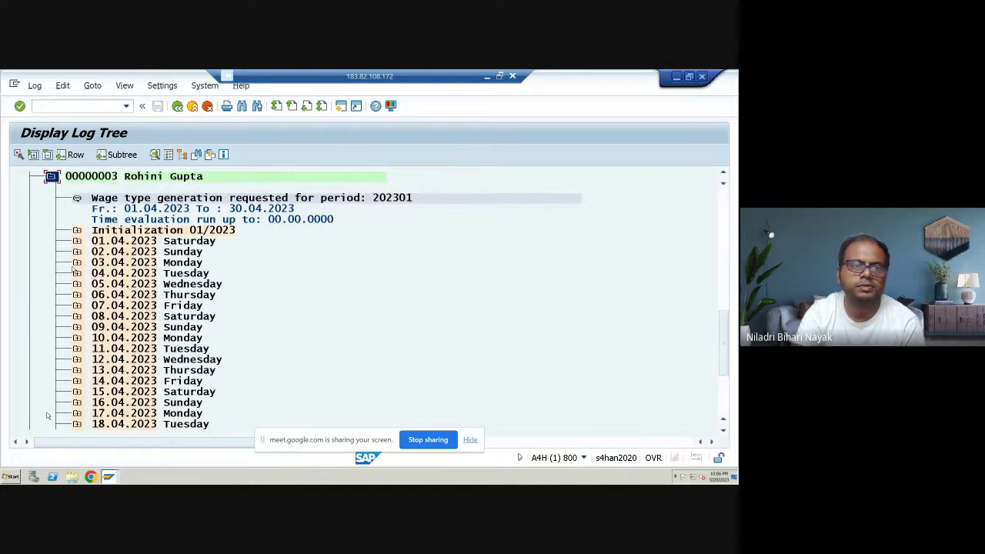
Step: Expand the 03.04.2023 Monday branch down to TIMTP's output tables TZP and TIP
{"action": "left_click", "coordinate": [77, 262]}
{"action": "left_click", "coordinate": [102, 284]}
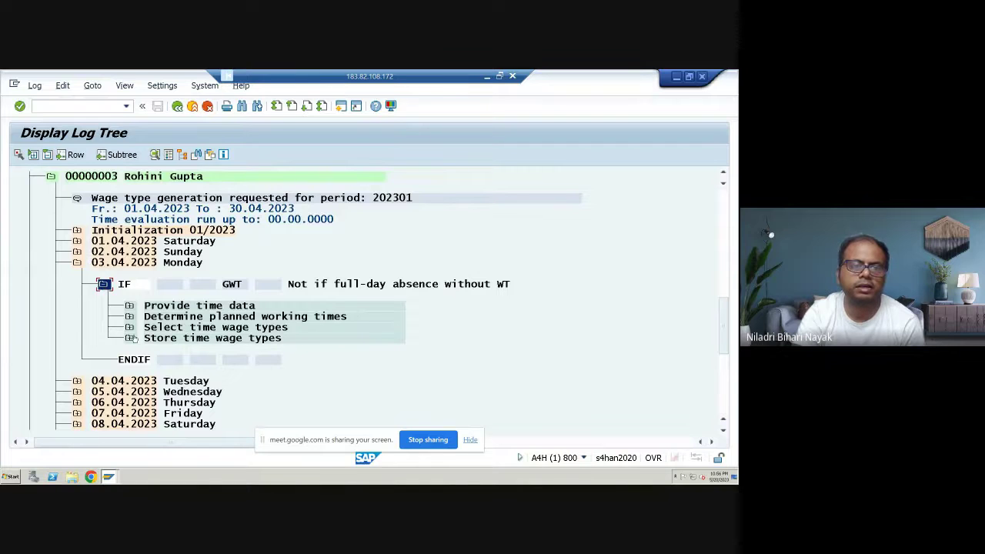
{"action": "left_click", "coordinate": [129, 317]}
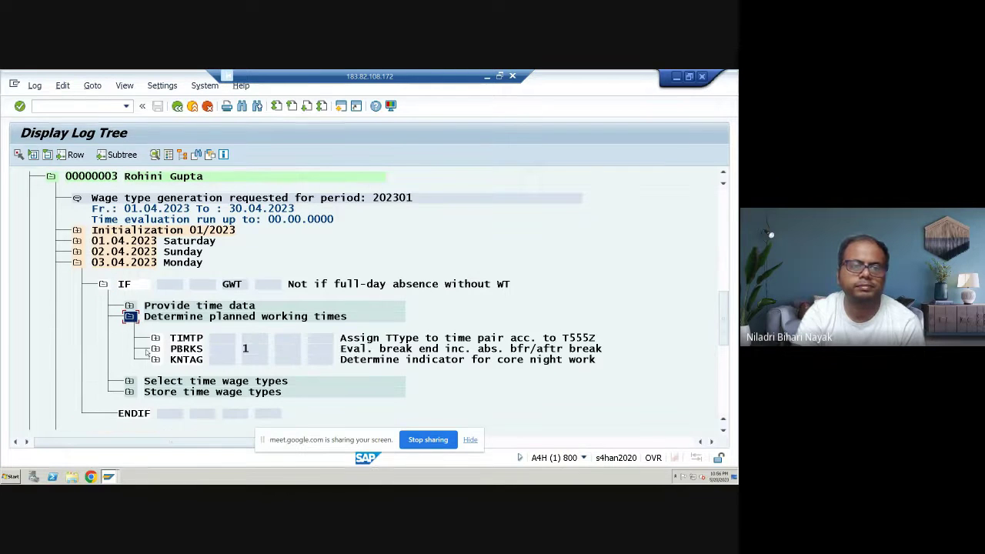
{"action": "left_click", "coordinate": [156, 339]}
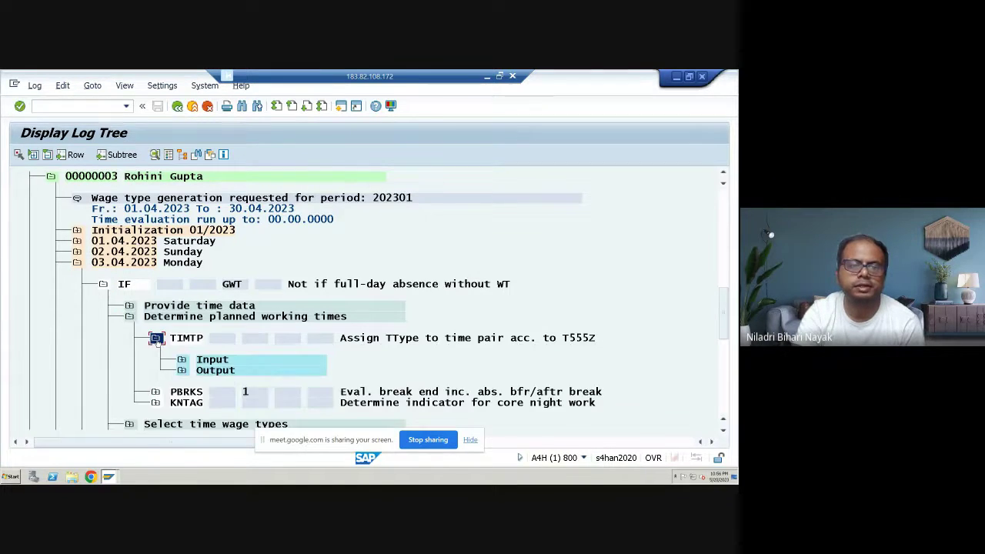
{"action": "left_click", "coordinate": [182, 371]}
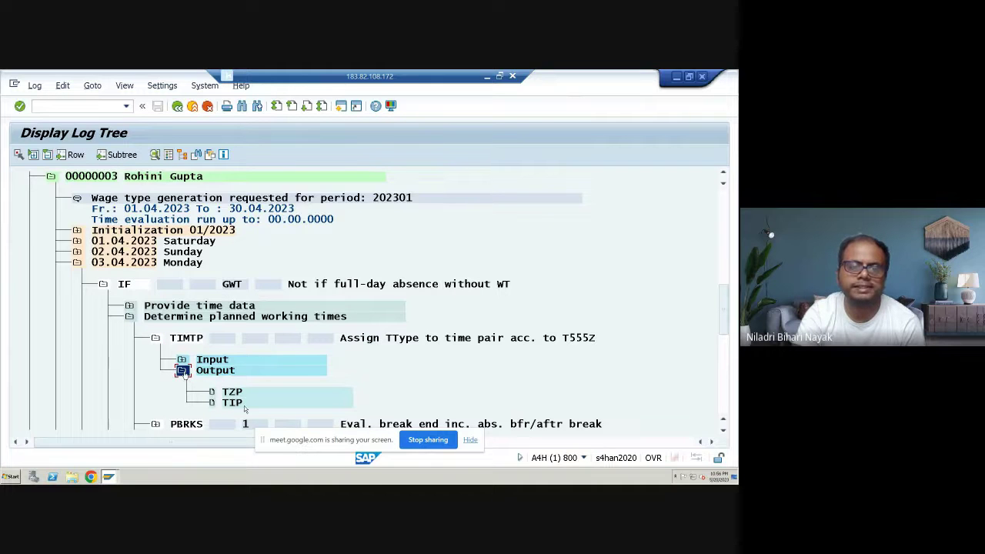
Step: View tables TZP and TIP, with its 09.0000–17.0000 pair, then return to the log tree
{"action": "double_click", "coordinate": [238, 392]}
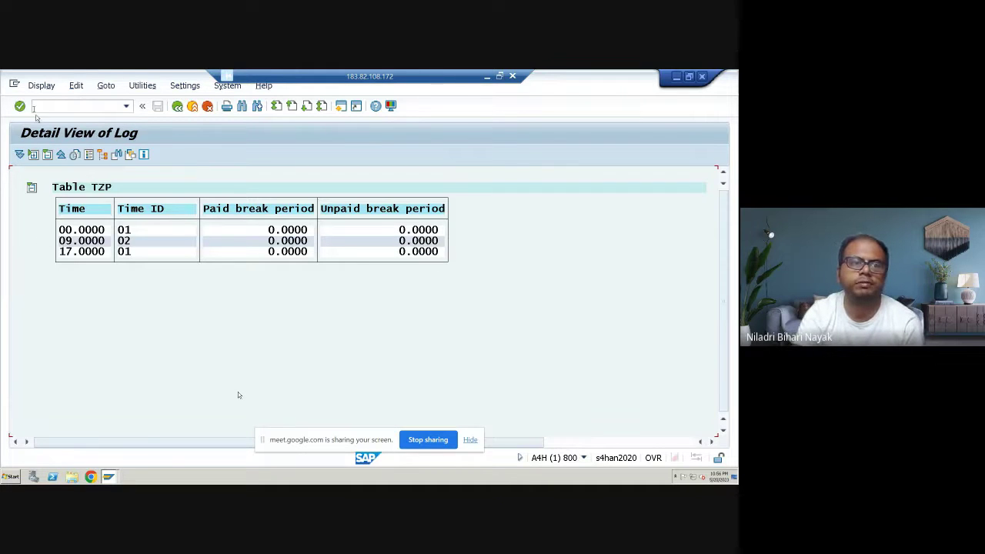
{"action": "left_click", "coordinate": [177, 105]}
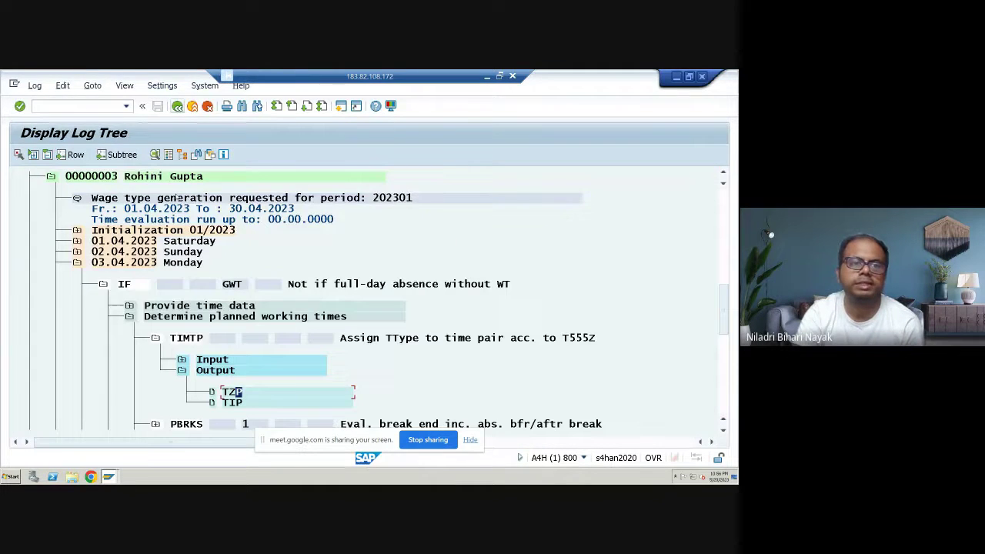
{"action": "double_click", "coordinate": [232, 402]}
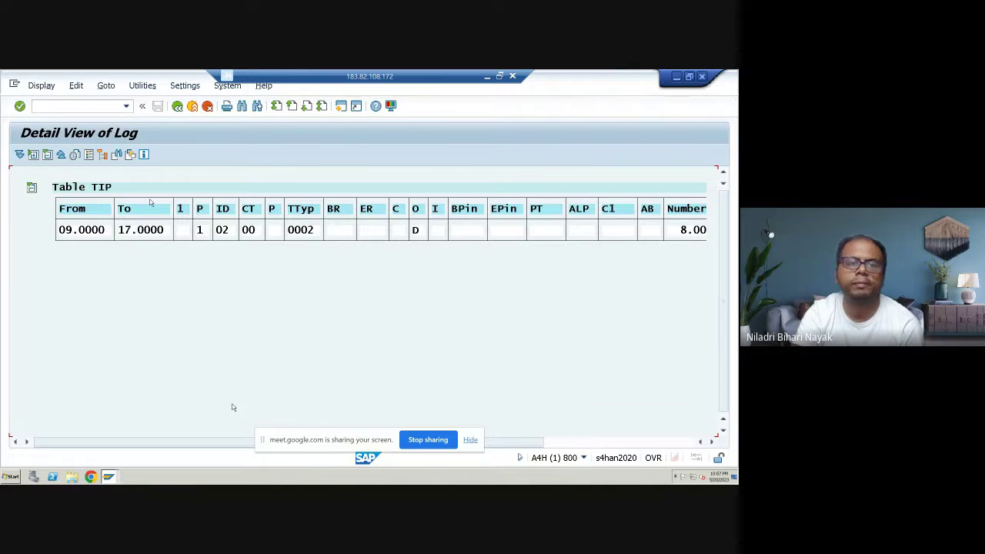
{"action": "left_click", "coordinate": [177, 107]}
{"action": "scroll", "coordinate": [187, 317], "scroll_direction": "down", "scroll_amount": 5}
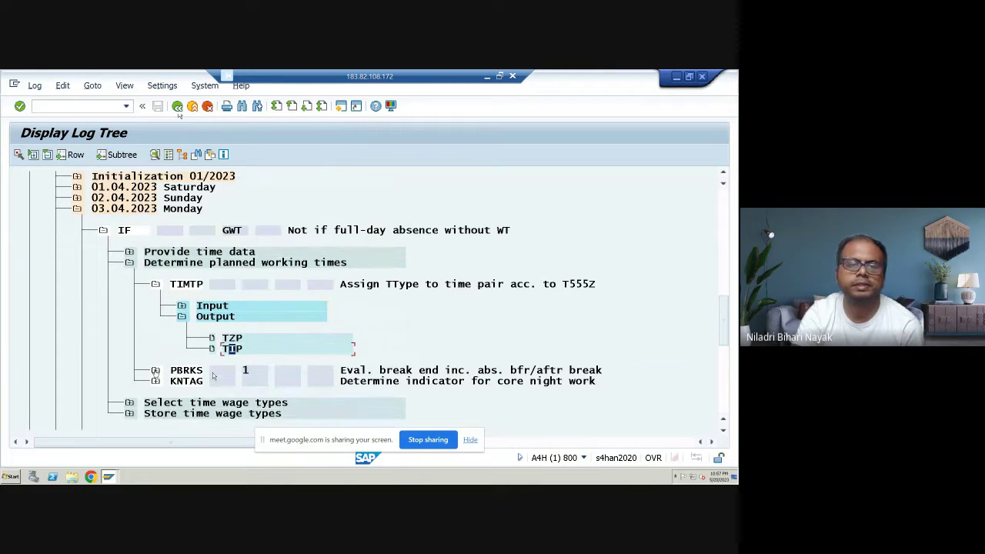
Step: Inspect the PBRKS break evaluation step's input and output TIP tables
{"action": "left_click", "coordinate": [156, 370]}
{"action": "left_click", "coordinate": [183, 392]}
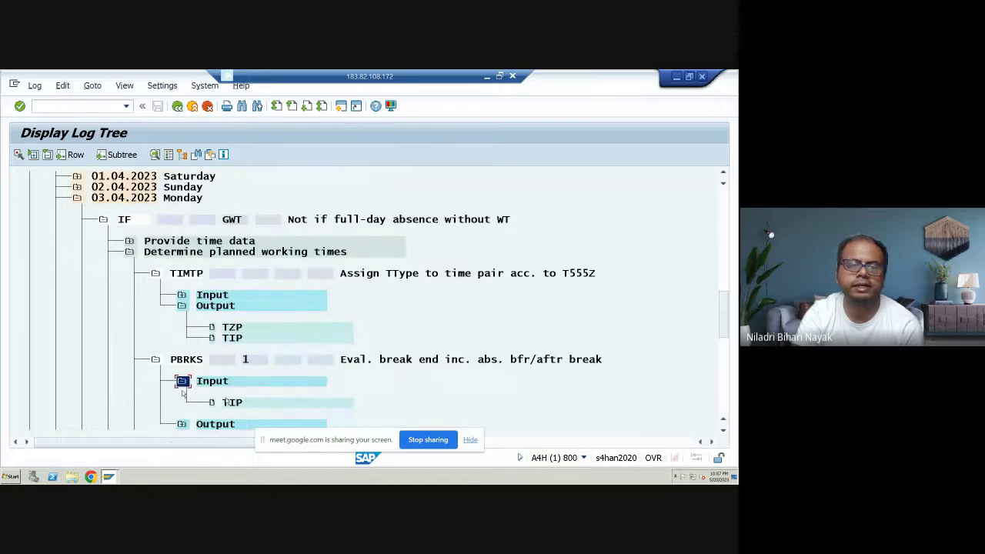
{"action": "double_click", "coordinate": [227, 402]}
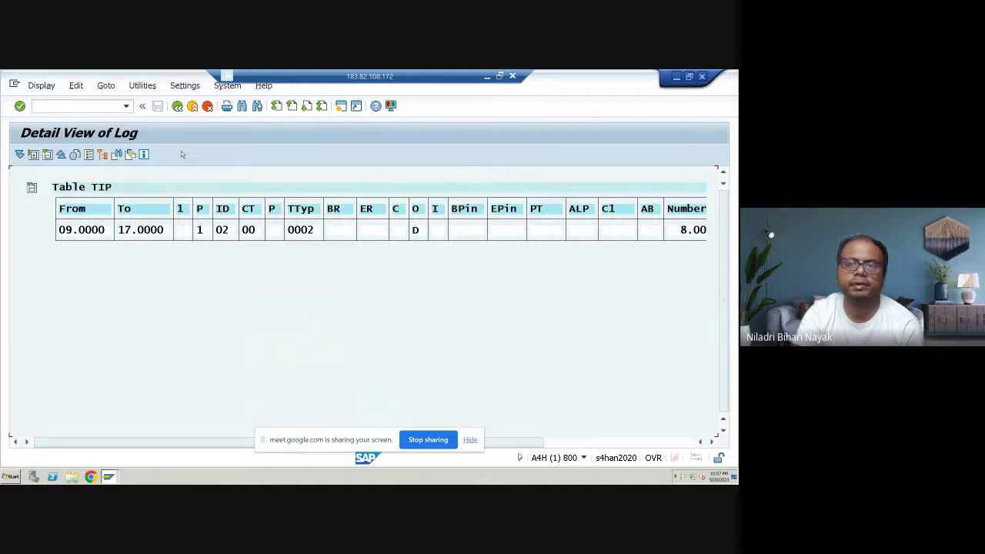
{"action": "left_click", "coordinate": [177, 106]}
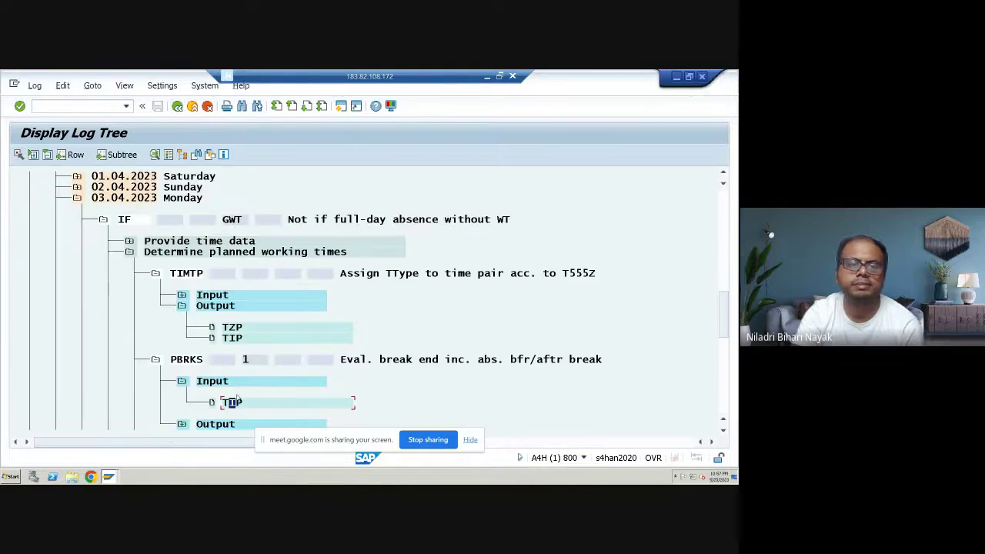
{"action": "scroll", "coordinate": [237, 397], "scroll_direction": "down", "scroll_amount": 2}
{"action": "double_click", "coordinate": [224, 386]}
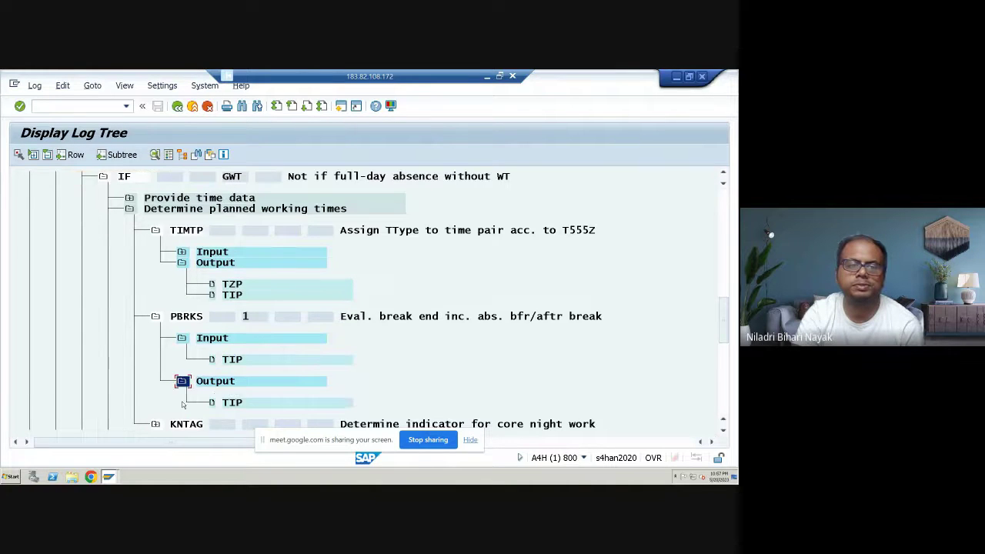
{"action": "scroll", "coordinate": [224, 389], "scroll_direction": "down", "scroll_amount": 1}
{"action": "double_click", "coordinate": [238, 384]}
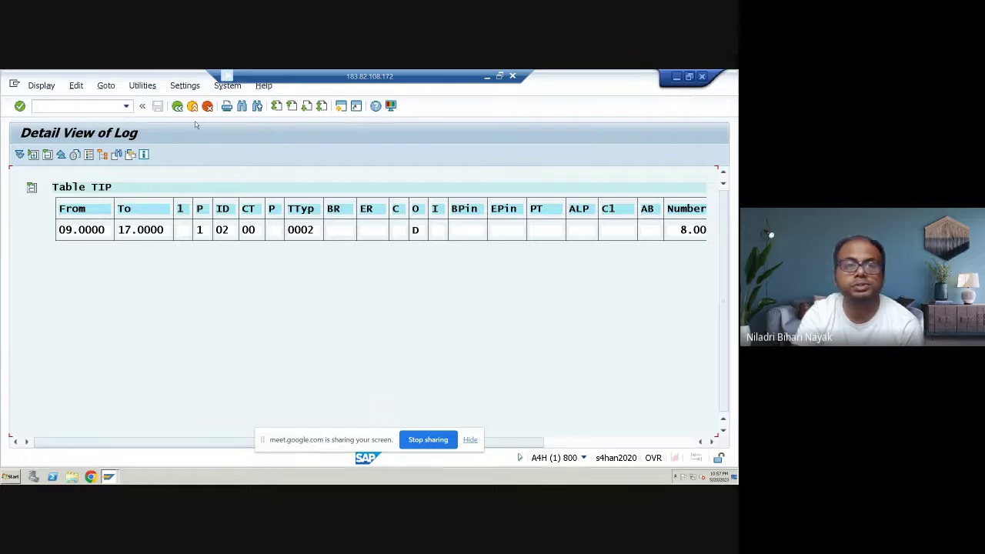
{"action": "left_click", "coordinate": [177, 106]}
Step: Inspect the KNTAG core night work step's processing details and indicator
{"action": "scroll", "coordinate": [218, 356], "scroll_direction": "down", "scroll_amount": 2}
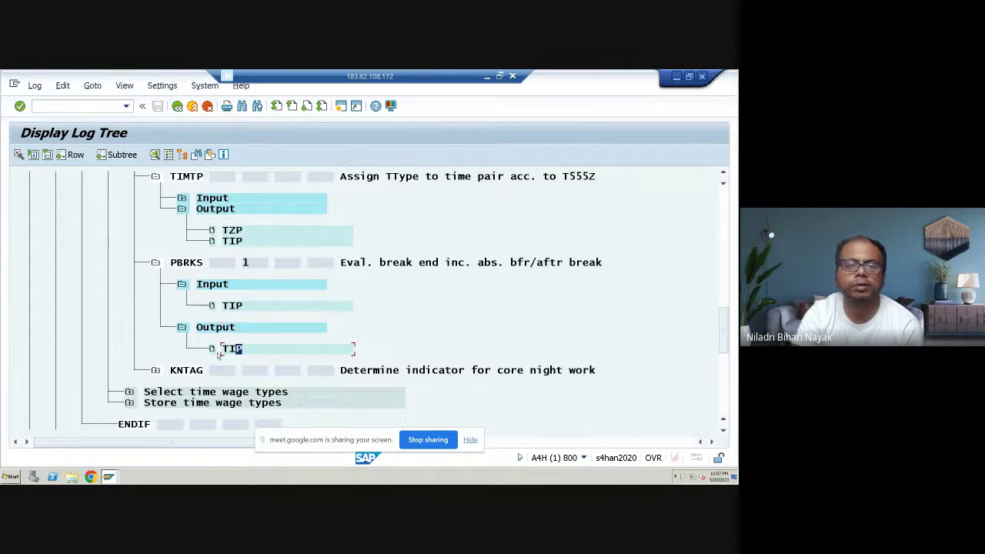
{"action": "scroll", "coordinate": [217, 355], "scroll_direction": "down", "scroll_amount": 2}
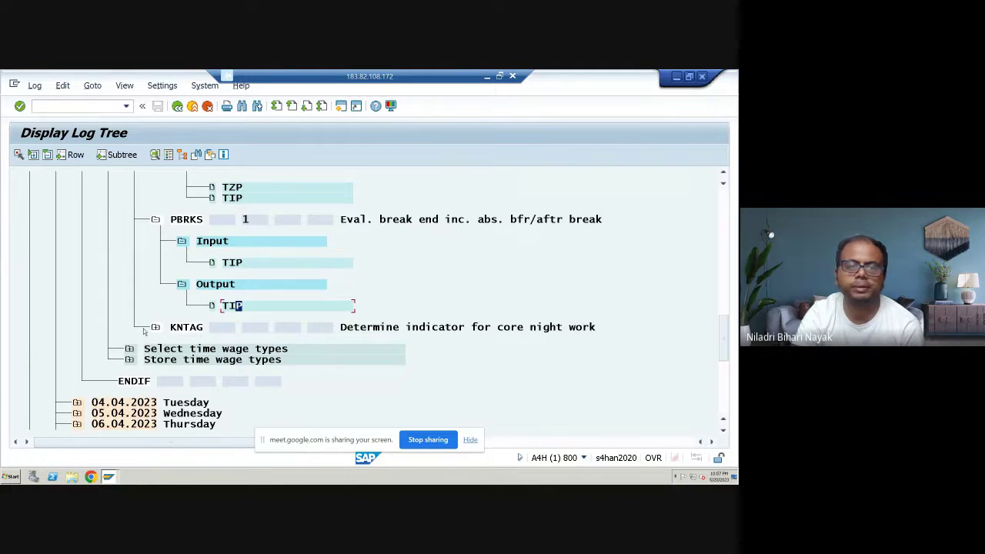
{"action": "left_click", "coordinate": [156, 327]}
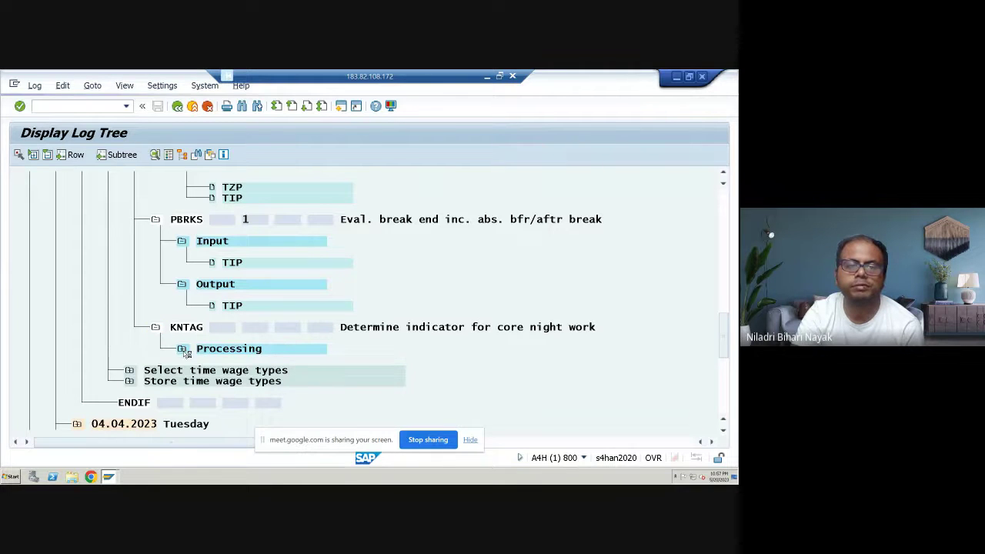
{"action": "left_click", "coordinate": [183, 349]}
{"action": "double_click", "coordinate": [254, 371]}
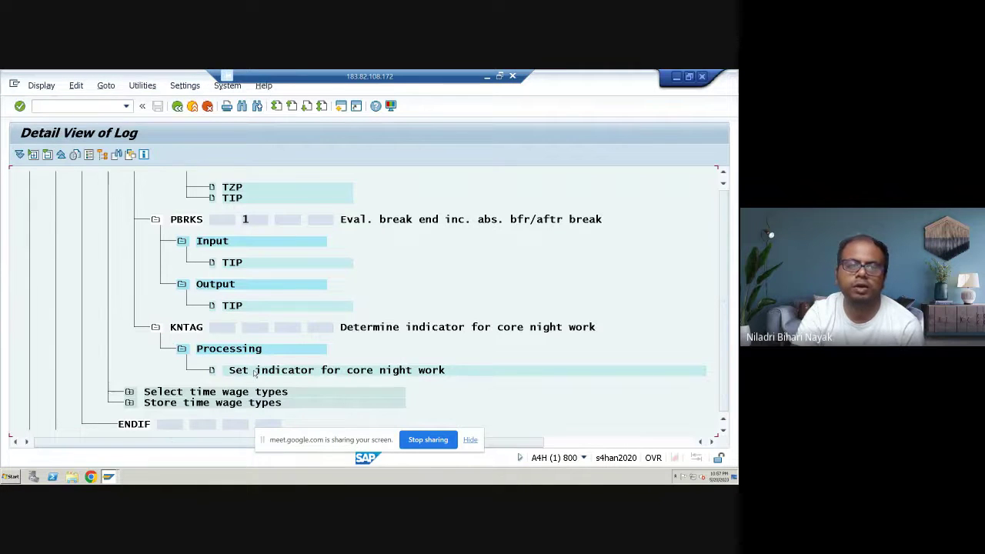
{"action": "left_click", "coordinate": [177, 105]}
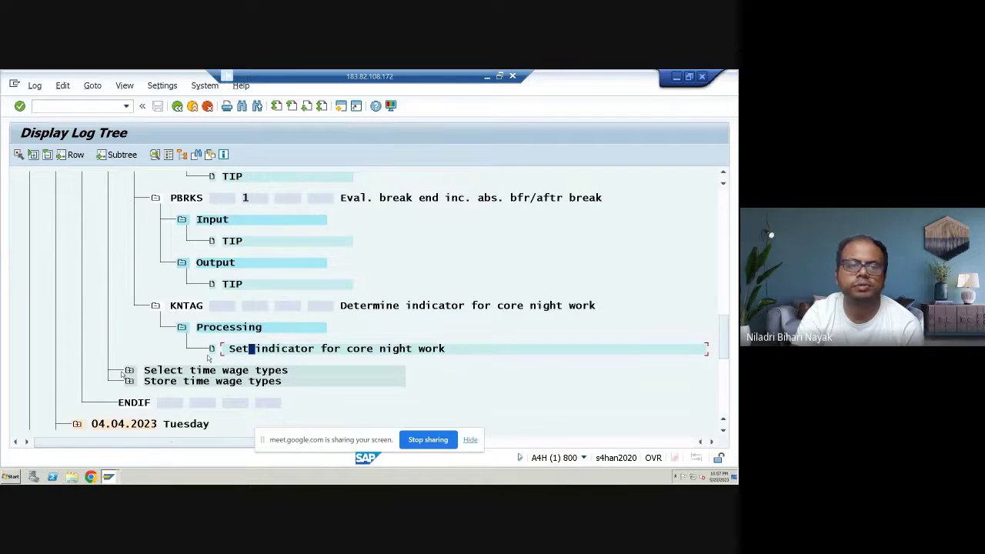
Step: Expand Select time wage types and confirm DAYMO sets day grouping 01
{"action": "left_click", "coordinate": [130, 370]}
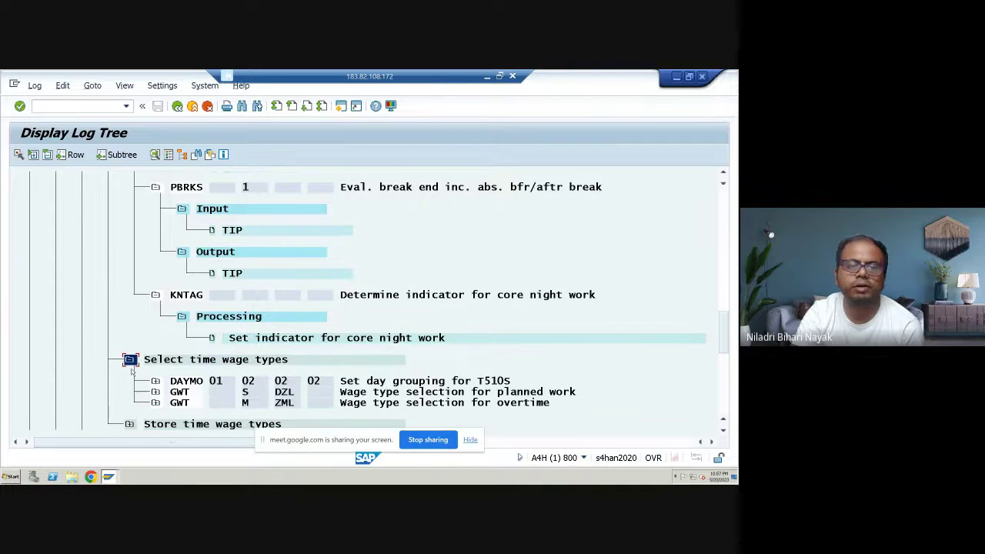
{"action": "left_click", "coordinate": [157, 383]}
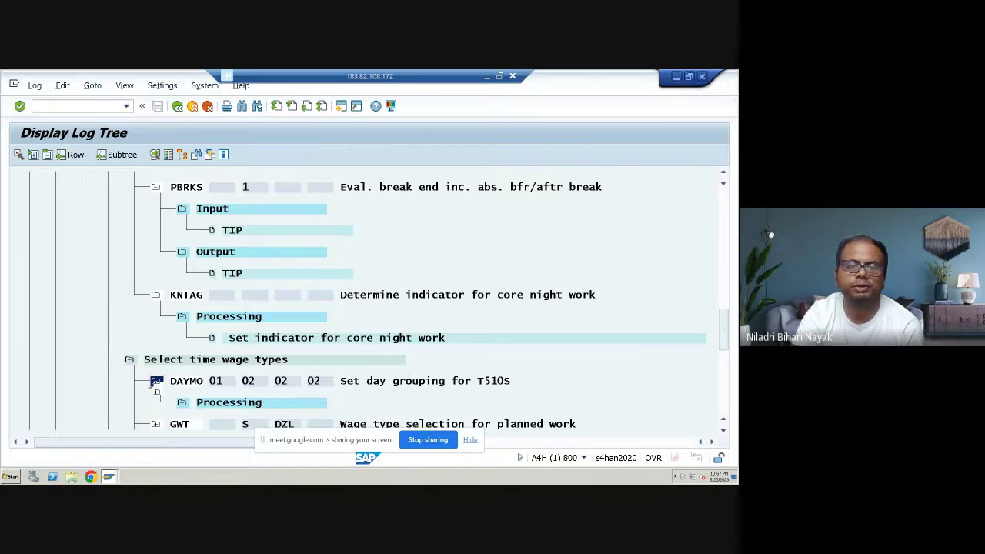
{"action": "scroll", "coordinate": [174, 375], "scroll_direction": "down", "scroll_amount": 2}
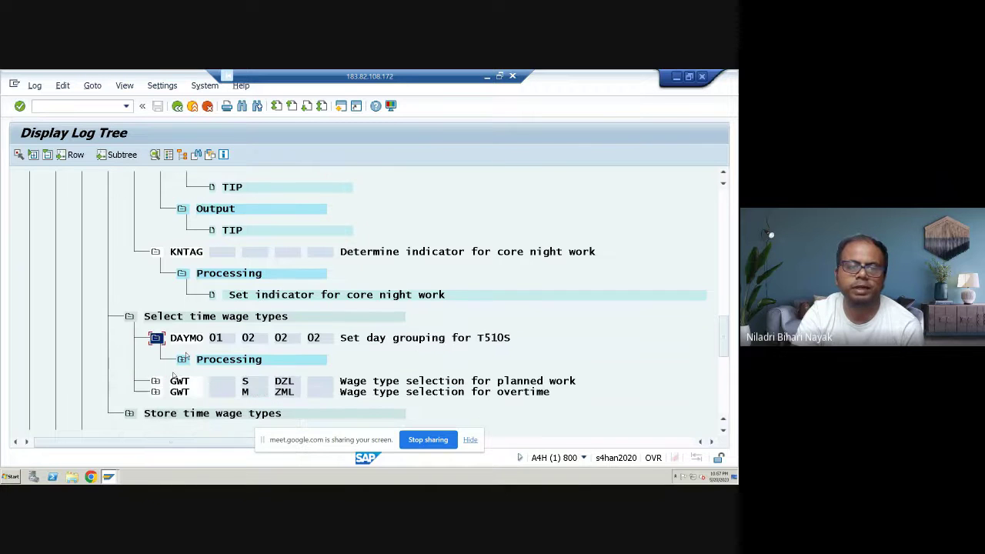
{"action": "left_click", "coordinate": [182, 359]}
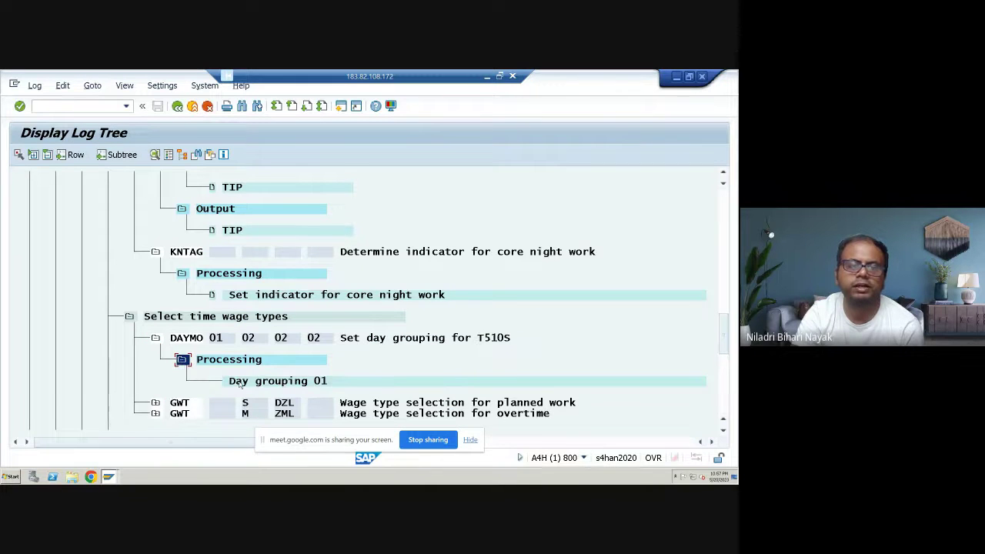
Step: Inspect the GWT overtime selection step, showing no pairs for processing type
{"action": "left_click", "coordinate": [156, 413]}
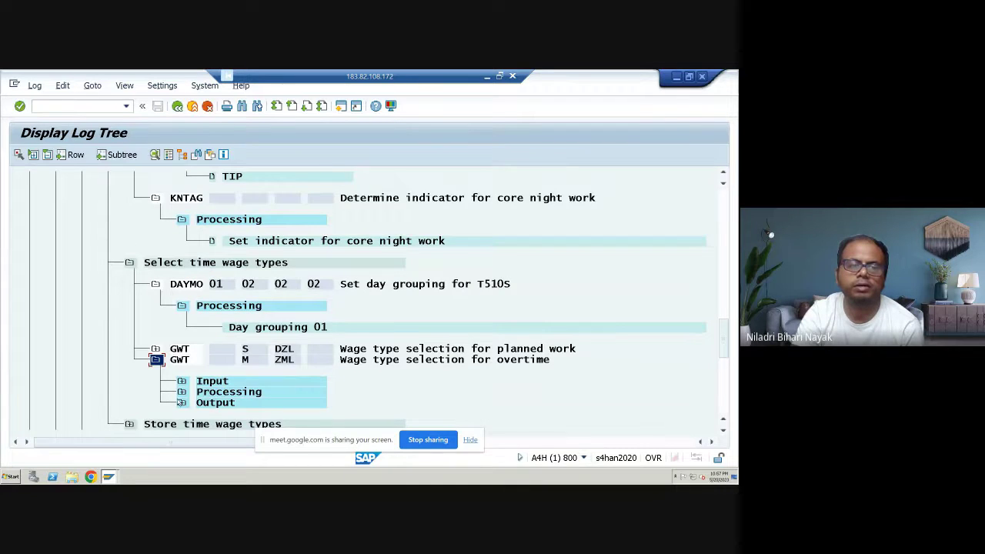
{"action": "left_click", "coordinate": [182, 393]}
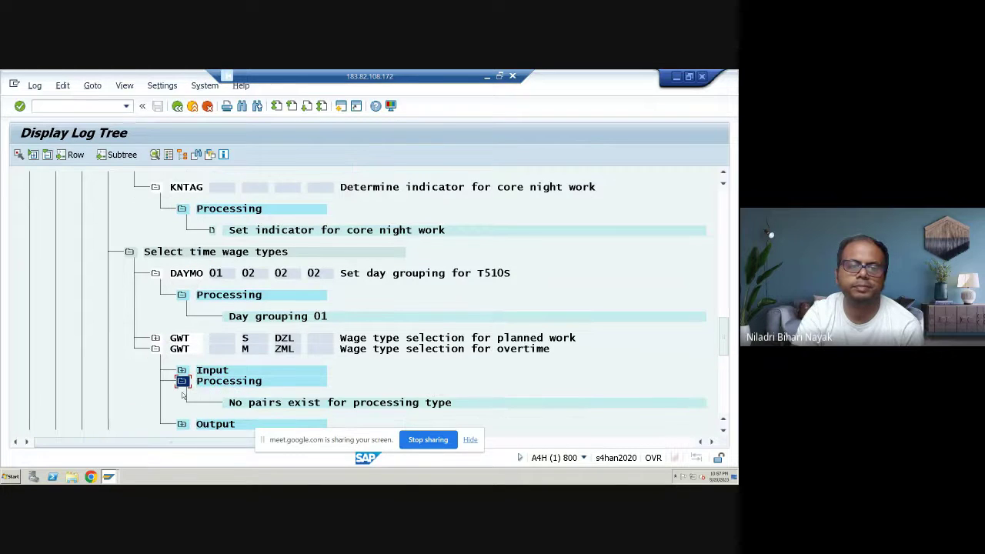
{"action": "left_click", "coordinate": [181, 424]}
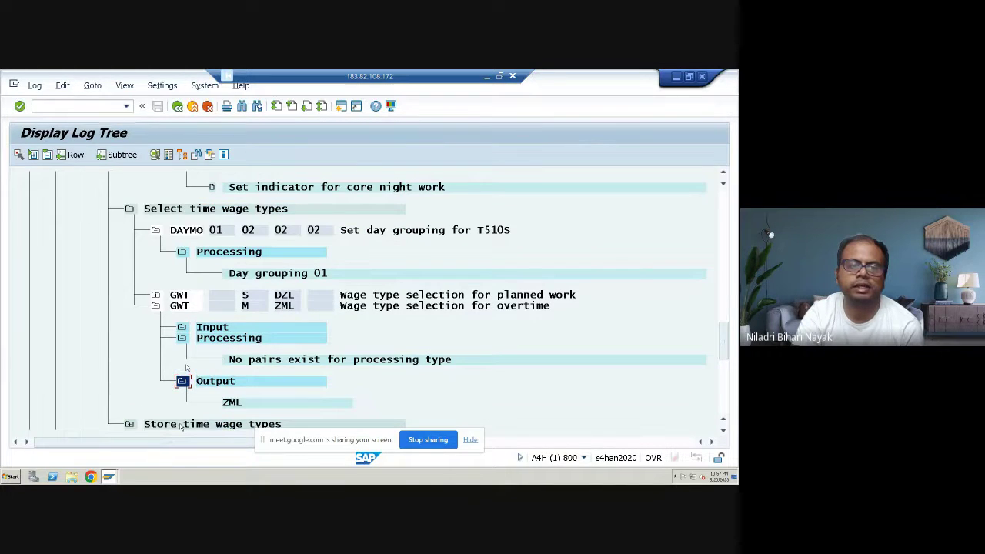
{"action": "left_click", "coordinate": [182, 328]}
{"action": "left_click", "coordinate": [231, 349]}
{"action": "double_click", "coordinate": [232, 348]}
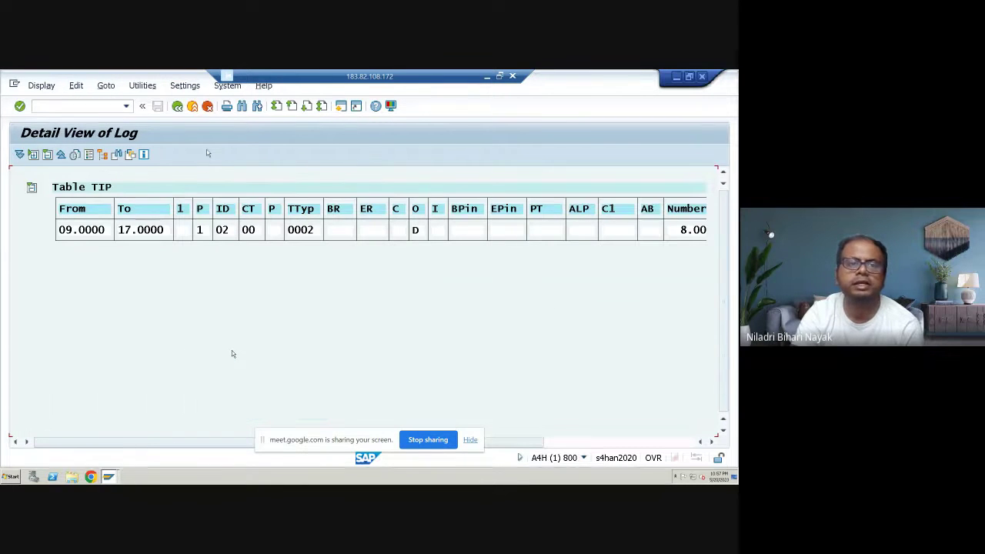
{"action": "left_click", "coordinate": [178, 105]}
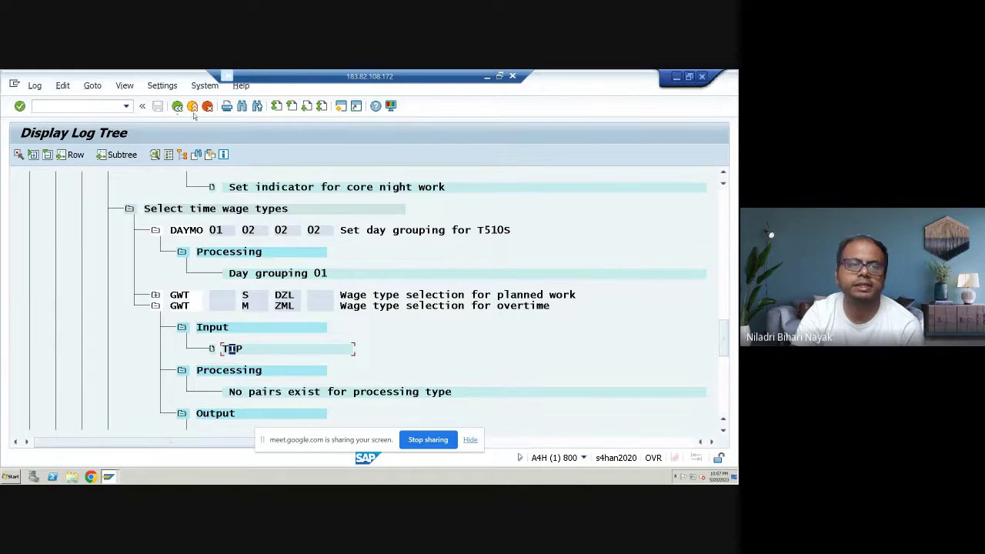
Step: Leave the payroll log display, confirming Yes to exit
{"action": "left_click", "coordinate": [177, 106]}
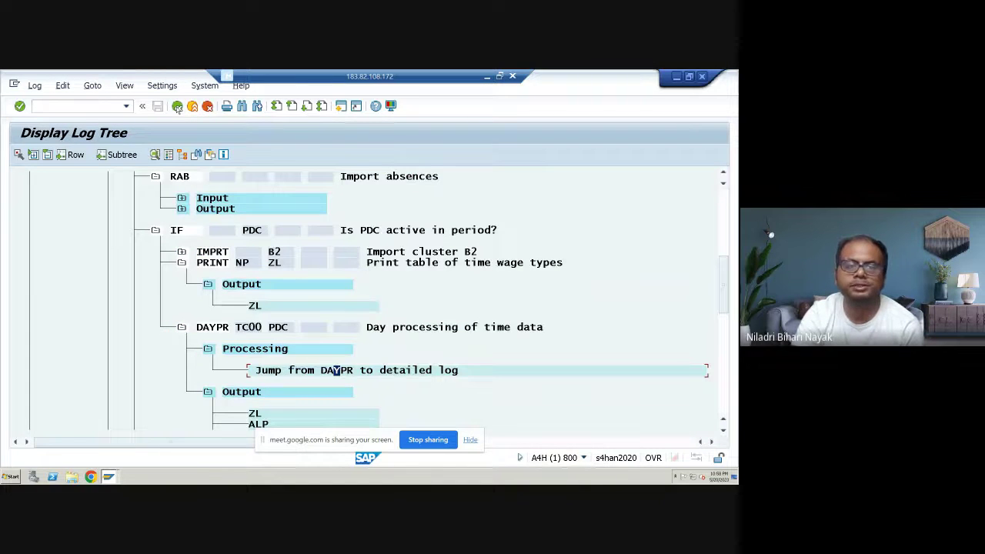
{"action": "left_click", "coordinate": [177, 106]}
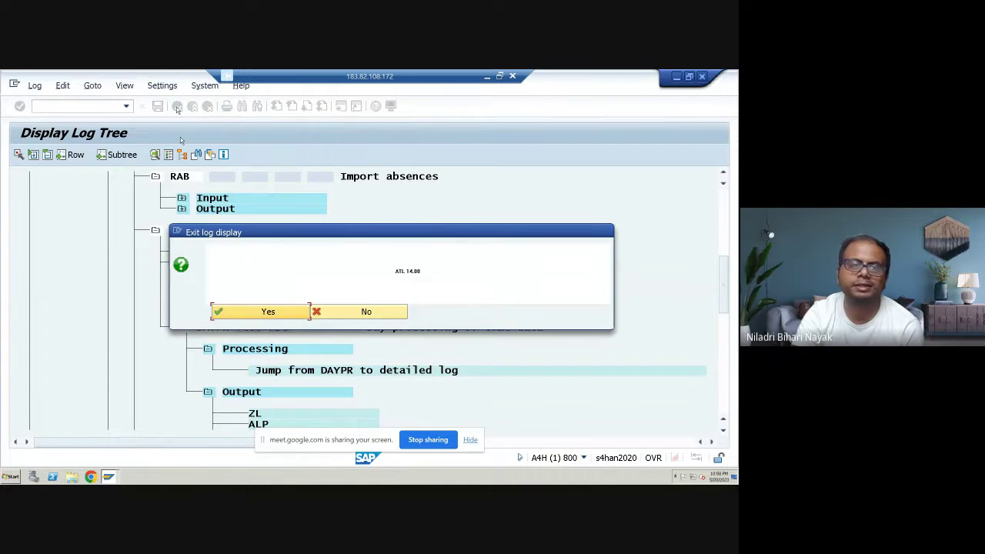
{"action": "left_click", "coordinate": [288, 315]}
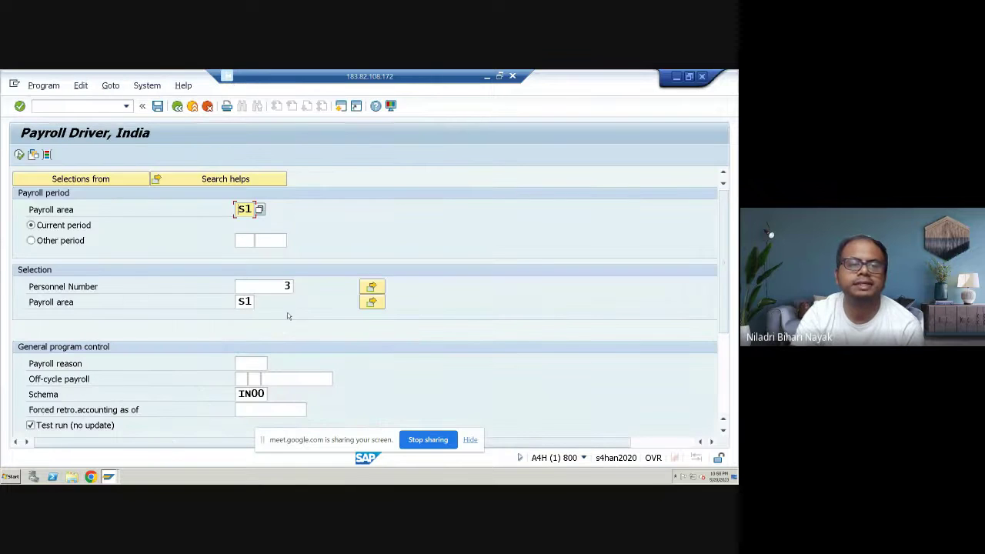
Step: Check that schema IN00 has both log options ticked, then minimize SAP
{"action": "scroll", "coordinate": [165, 250], "scroll_direction": "down", "scroll_amount": 1}
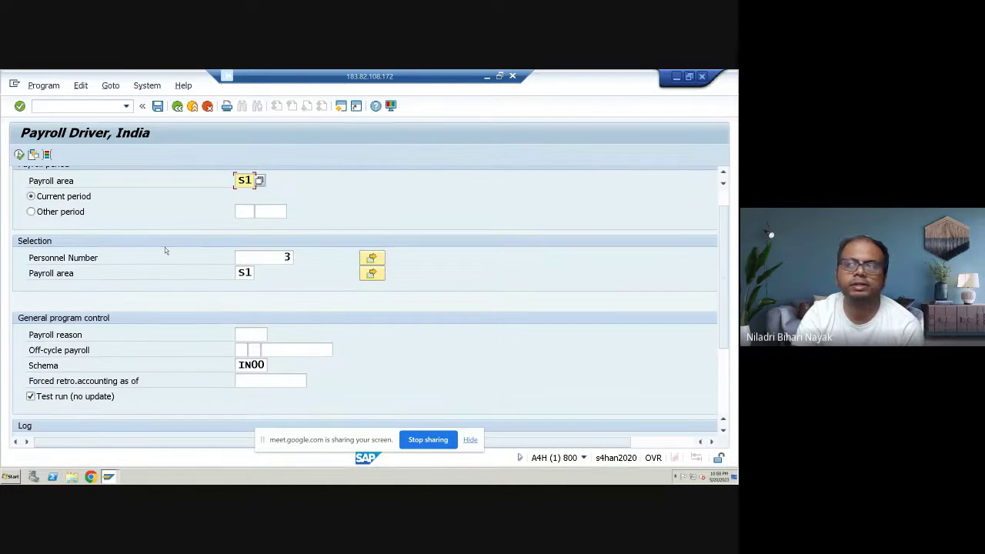
{"action": "scroll", "coordinate": [165, 247], "scroll_direction": "down", "scroll_amount": 2}
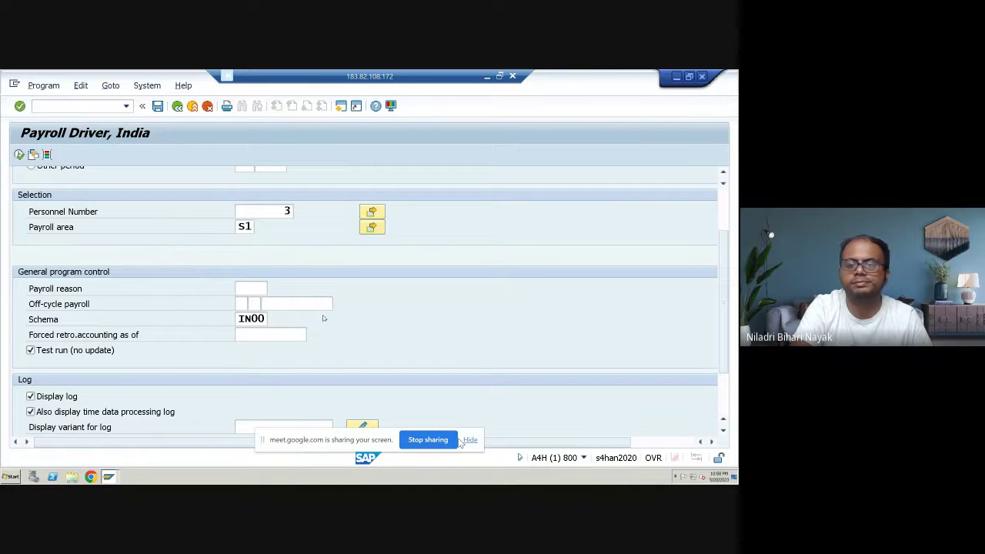
{"action": "left_click", "coordinate": [469, 439]}
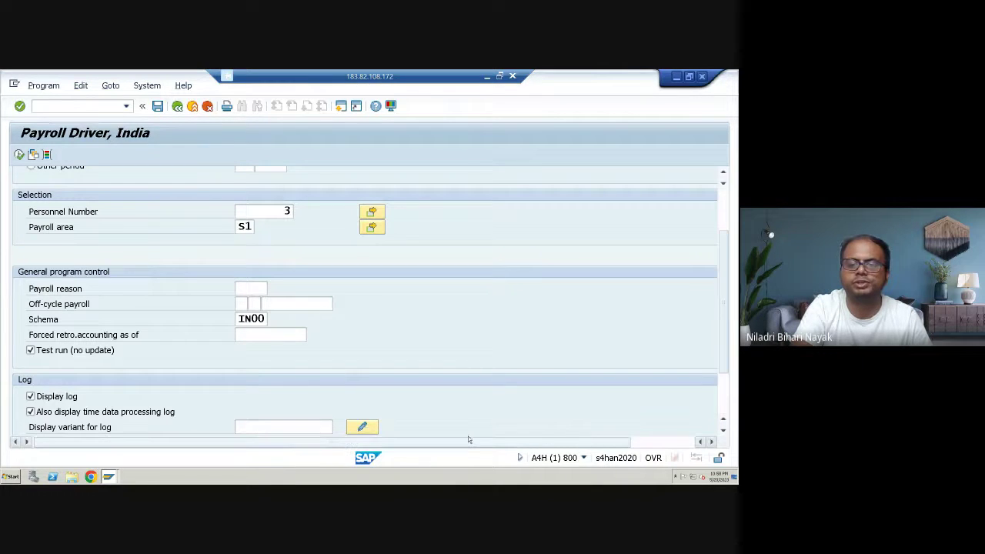
{"action": "left_click", "coordinate": [488, 75]}
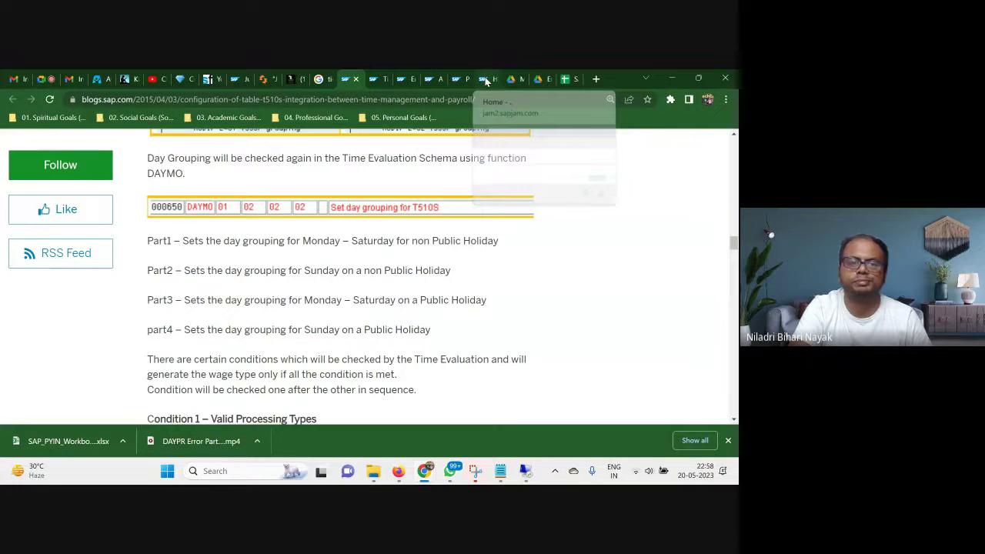